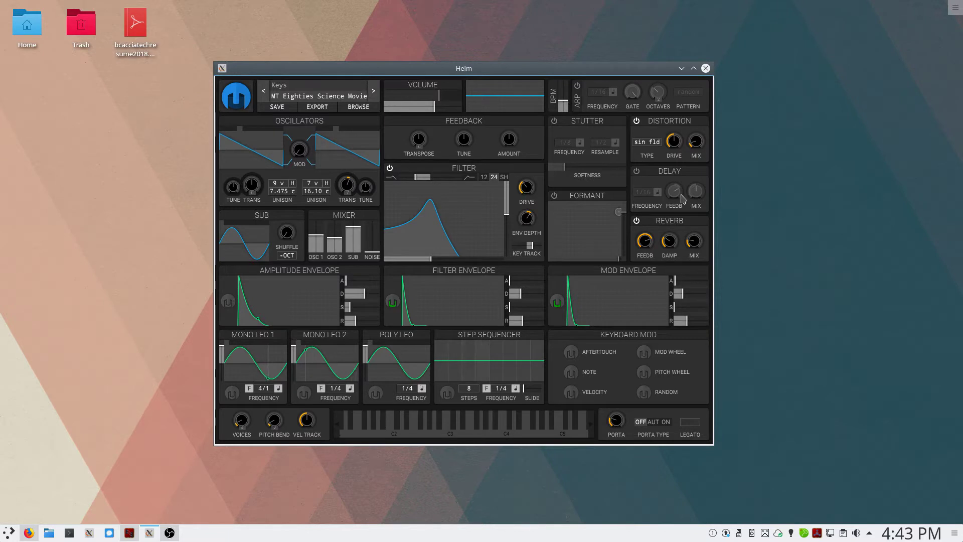
Step: Play a short seven-note melody on the synthesizer to audition the MT Eighties Science Movie patch
{"action": "key", "text": "d"}
{"action": "key", "text": "g"}
{"action": "key", "text": "g"}
{"action": "key", "text": "h"}
{"action": "key", "text": "h"}
{"action": "key", "text": "g"}
{"action": "key", "text": "d"}
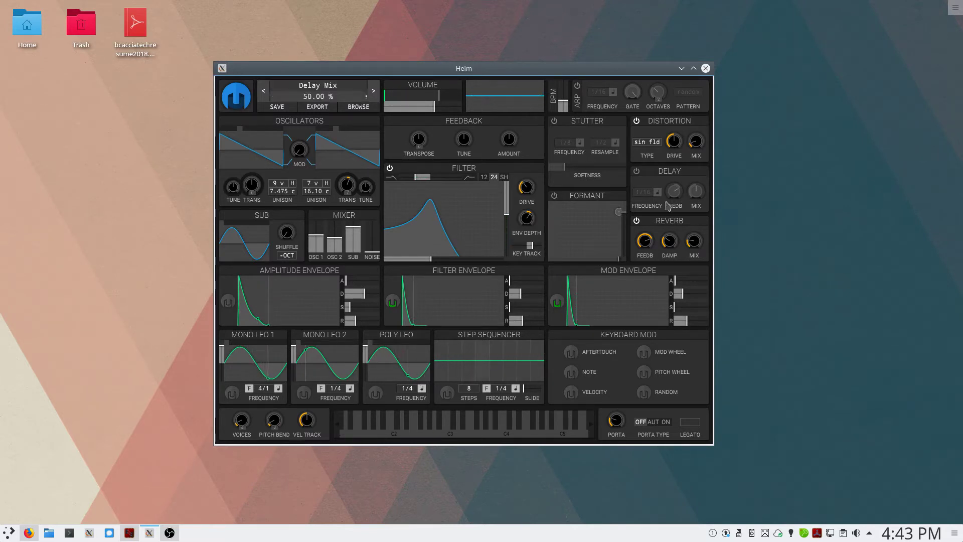
Step: Switch to Firefox, open the manual from the Helm website and look through its table of contents
{"action": "left_click", "coordinate": [28, 532]}
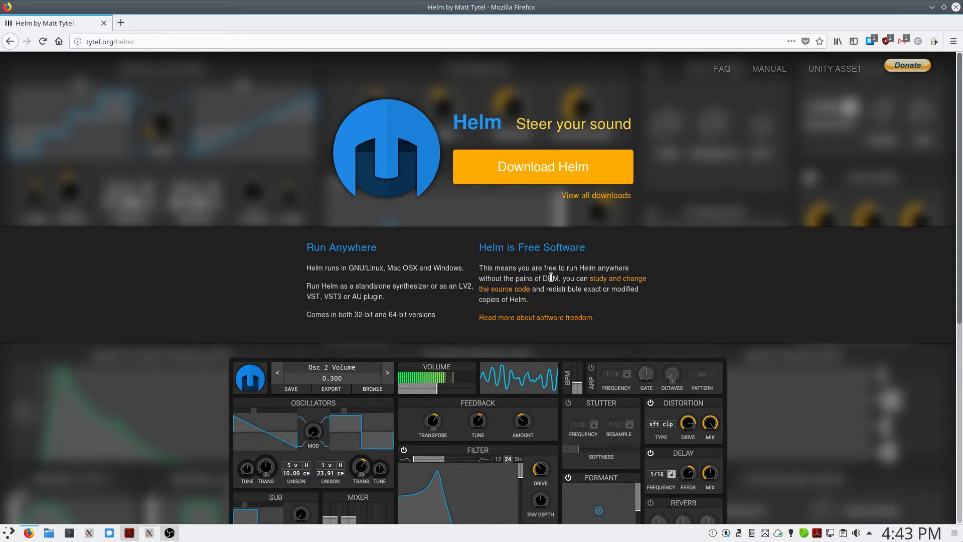
{"action": "scroll", "coordinate": [550, 278], "scroll_direction": "down", "scroll_amount": 5}
{"action": "scroll", "coordinate": [581, 282], "scroll_direction": "up", "scroll_amount": 5}
{"action": "left_click", "coordinate": [766, 70]}
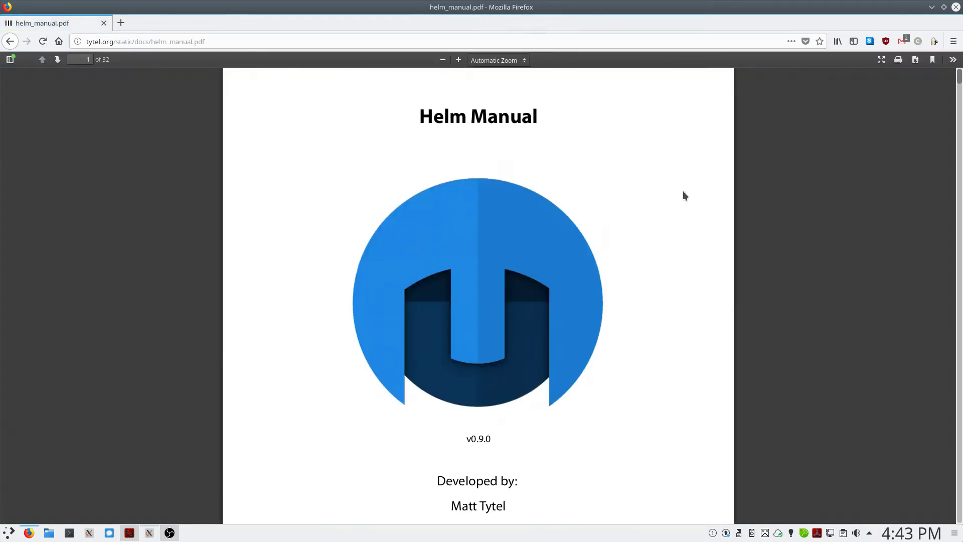
{"action": "scroll", "coordinate": [685, 195], "scroll_direction": "down", "scroll_amount": 10}
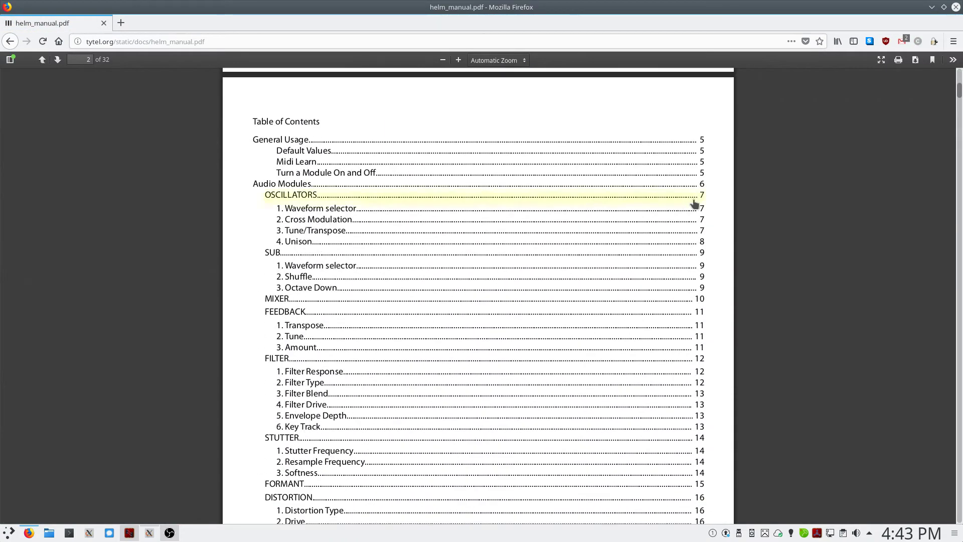
{"action": "scroll", "coordinate": [694, 203], "scroll_direction": "down", "scroll_amount": 3}
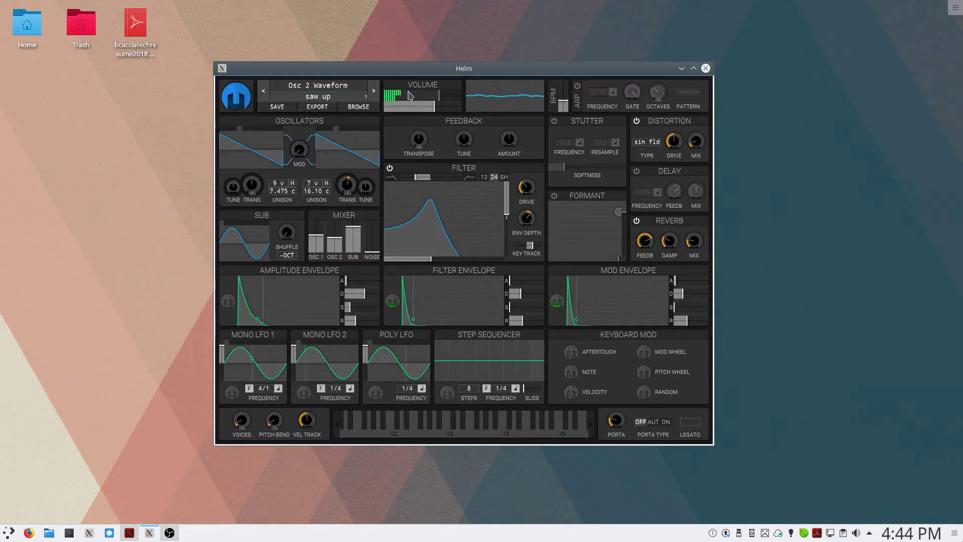
Step: Back in Helm, open the settings overlay and toggle the Animate graphics option off and on again twice
{"action": "left_click", "coordinate": [244, 105]}
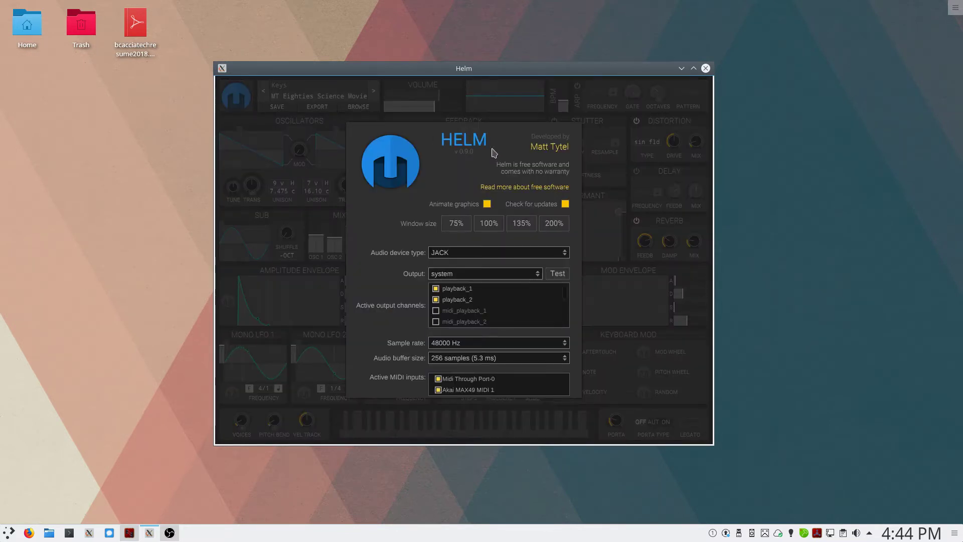
{"action": "left_click", "coordinate": [489, 208]}
{"action": "left_click", "coordinate": [488, 205]}
{"action": "left_click", "coordinate": [490, 206]}
{"action": "left_click", "coordinate": [489, 205]}
Step: Try the 75% and 135% window sizes, restore 100%, and move the Helm window toward the centre of the desktop
{"action": "left_click", "coordinate": [456, 223]}
{"action": "left_click", "coordinate": [522, 199]}
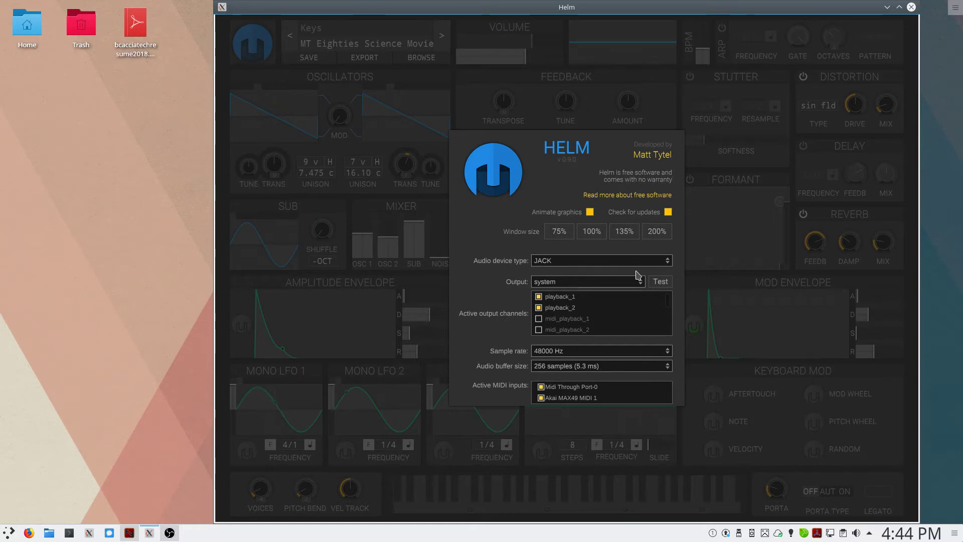
{"action": "left_click", "coordinate": [591, 234]}
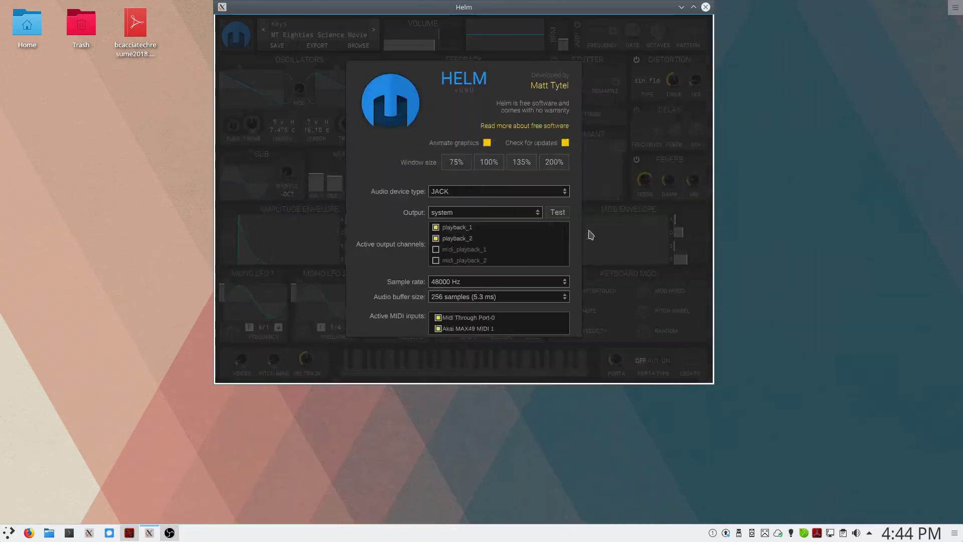
{"action": "left_click_drag", "start_coordinate": [561, 11], "coordinate": [610, 82]}
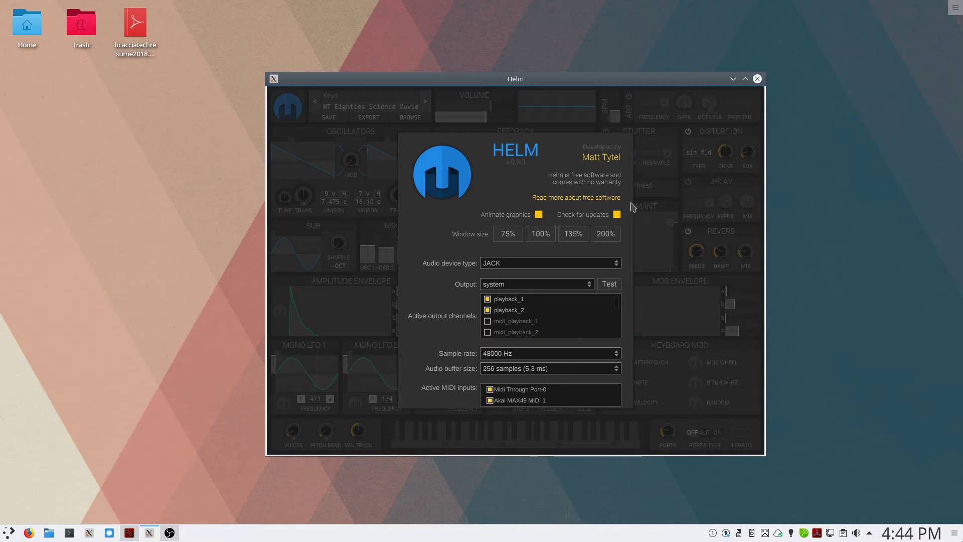
{"action": "left_click", "coordinate": [295, 110]}
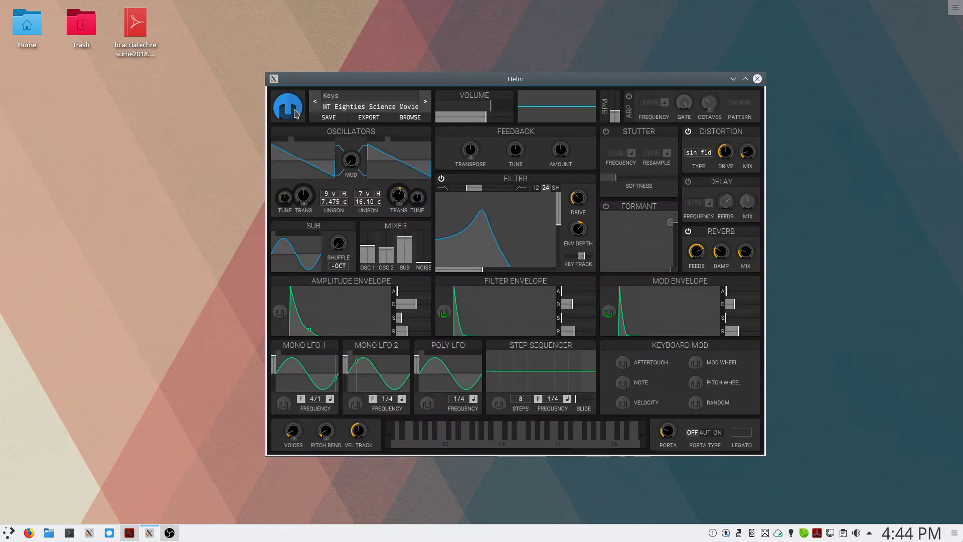
{"action": "left_click", "coordinate": [300, 110]}
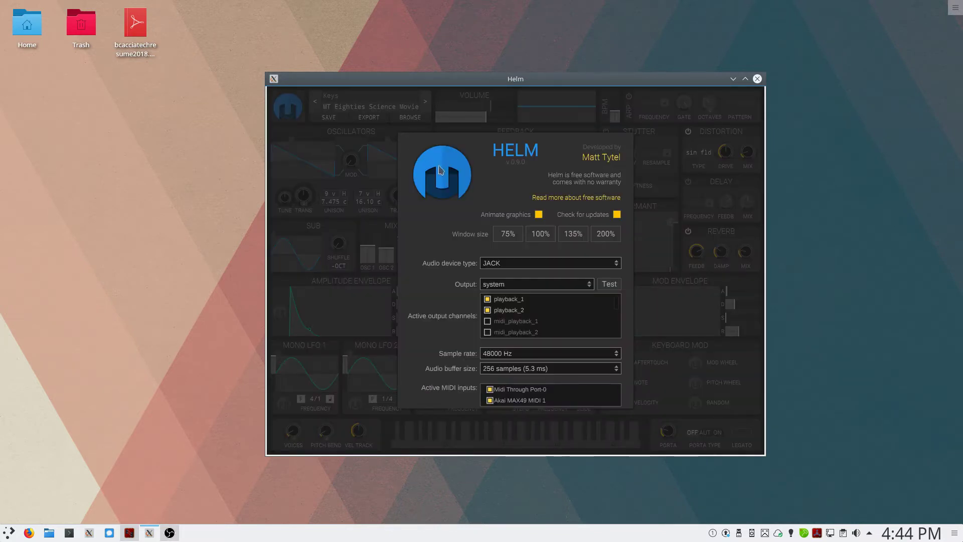
{"action": "left_click", "coordinate": [281, 115]}
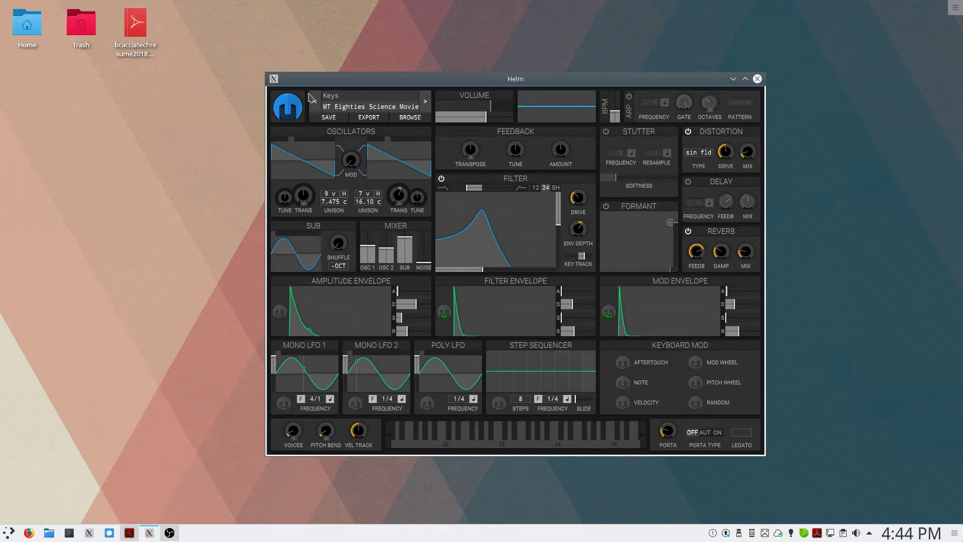
Step: Open the patch browser, add the Arp and Bass folders of Factory Presets to the listing, and clear all folder filters
{"action": "left_click", "coordinate": [346, 109]}
{"action": "left_click", "coordinate": [346, 109]}
{"action": "left_click", "coordinate": [345, 110]}
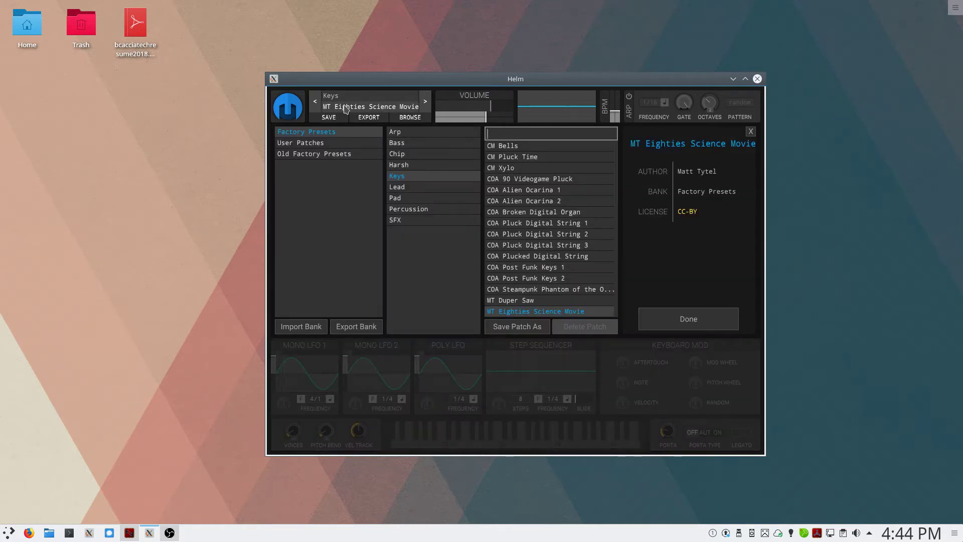
{"action": "left_click", "coordinate": [302, 133]}
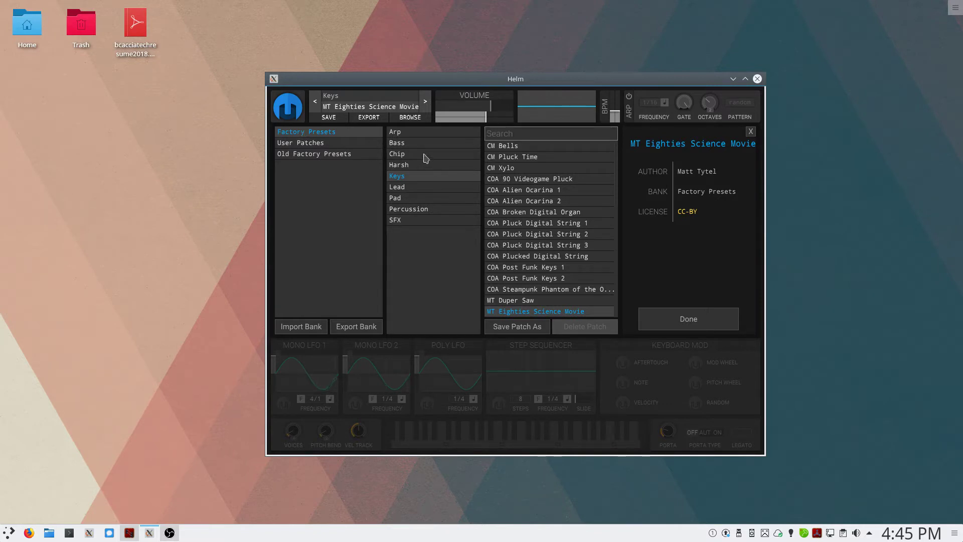
{"action": "left_click", "coordinate": [402, 132]}
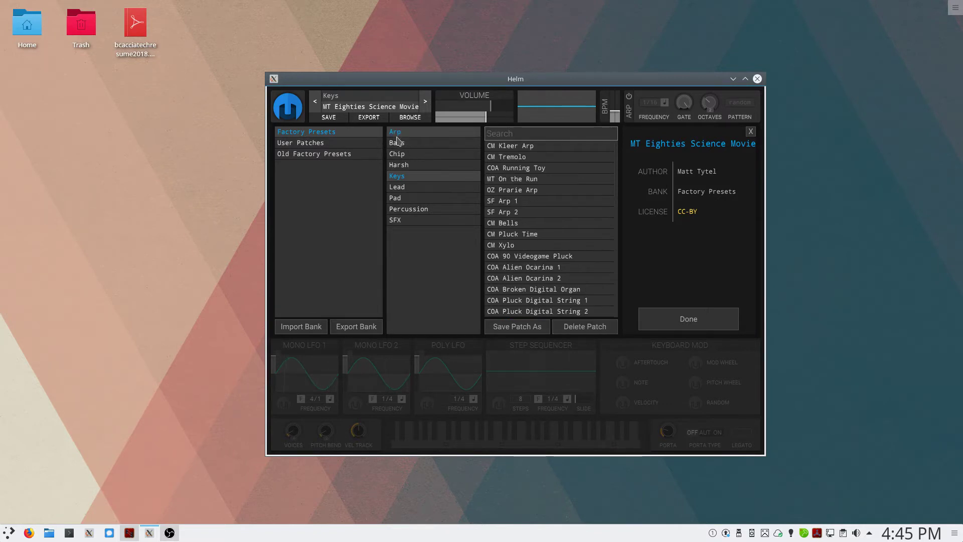
{"action": "left_click", "coordinate": [399, 144]}
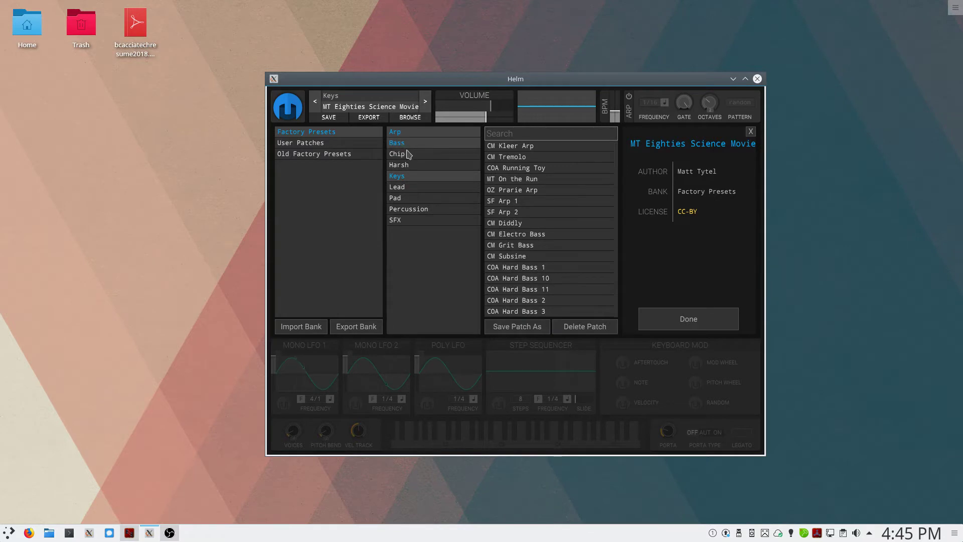
{"action": "left_click", "coordinate": [415, 182]}
{"action": "left_click", "coordinate": [407, 145]}
{"action": "left_click", "coordinate": [410, 133]}
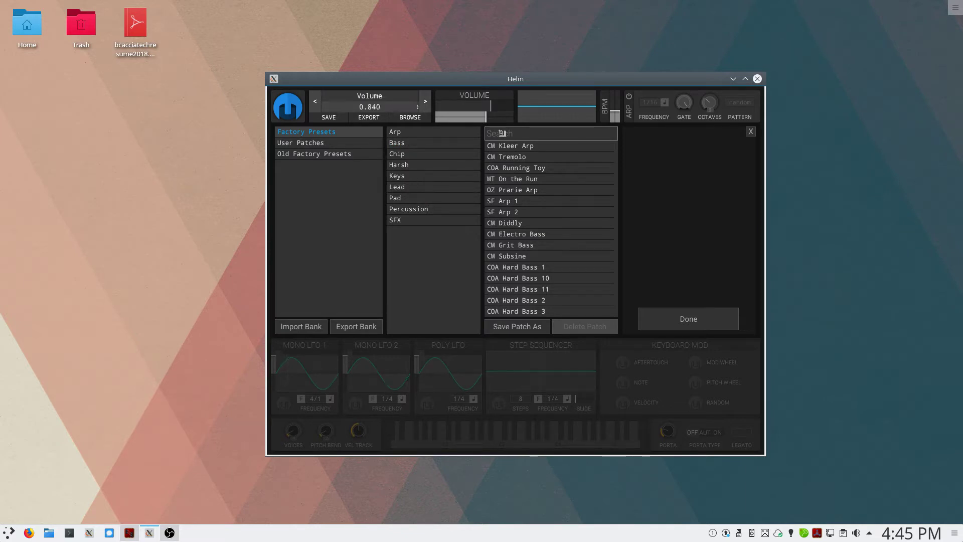
Step: Filter Factory Presets to the Bass folder, search for "pluck" and load COA Killer Chipsound Pluck 1
{"action": "left_click", "coordinate": [406, 145]}
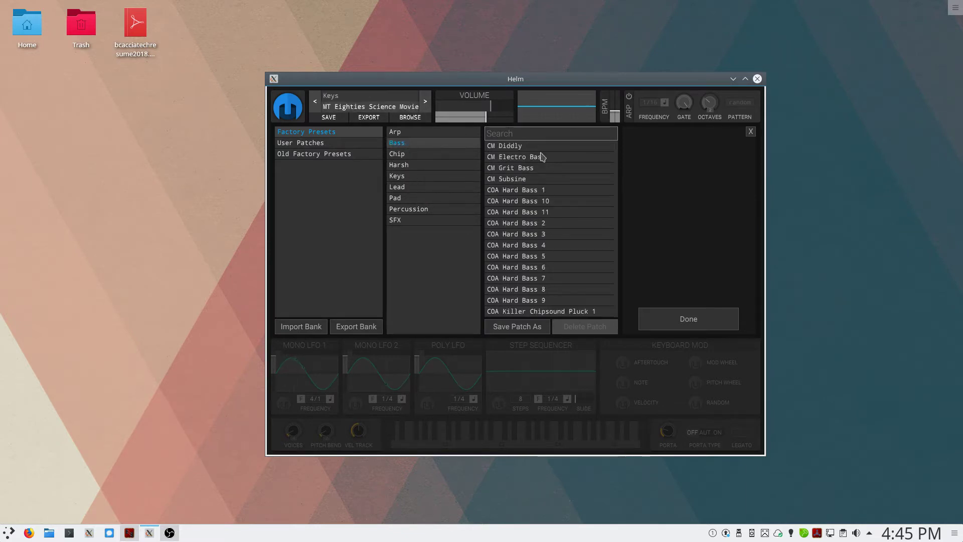
{"action": "left_click", "coordinate": [552, 134]}
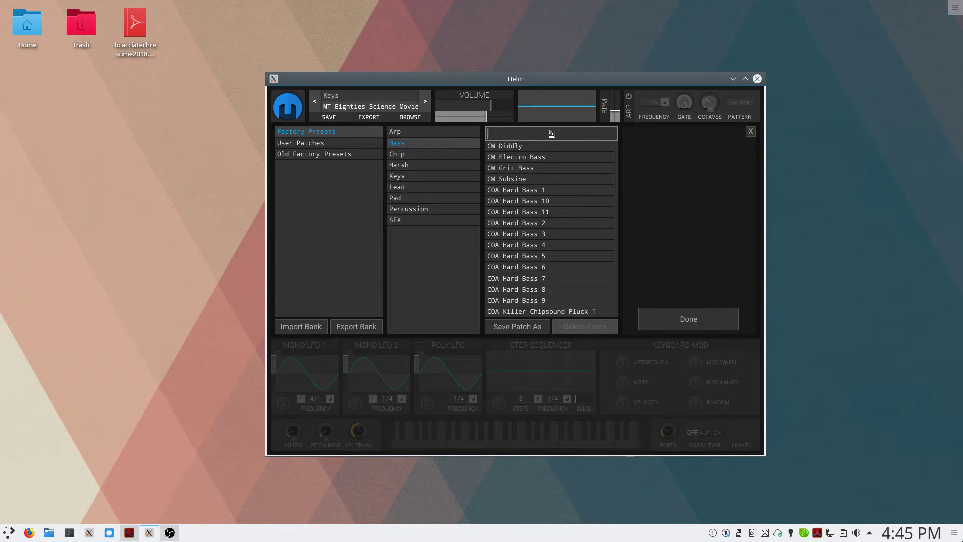
{"action": "type", "text": "pluck"}
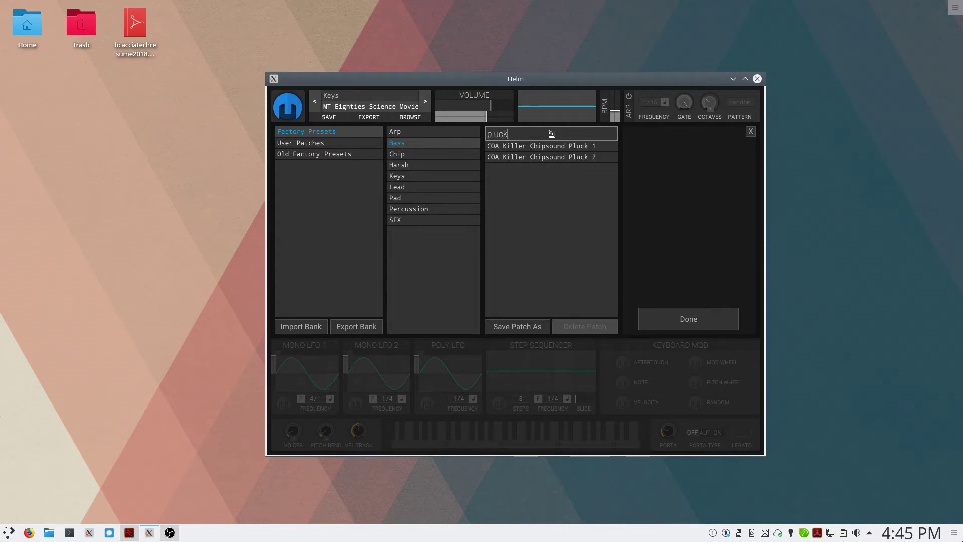
{"action": "left_click", "coordinate": [552, 147]}
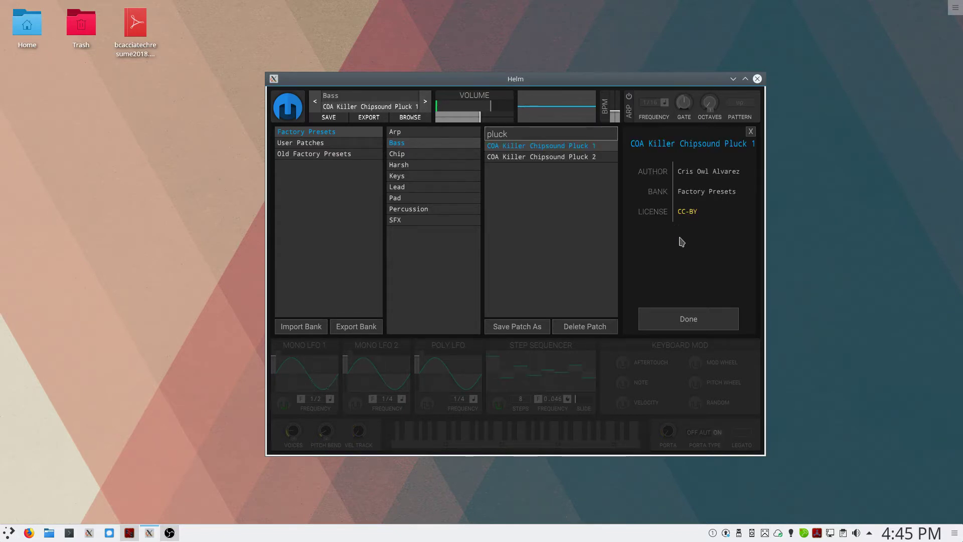
{"action": "left_click", "coordinate": [701, 325]}
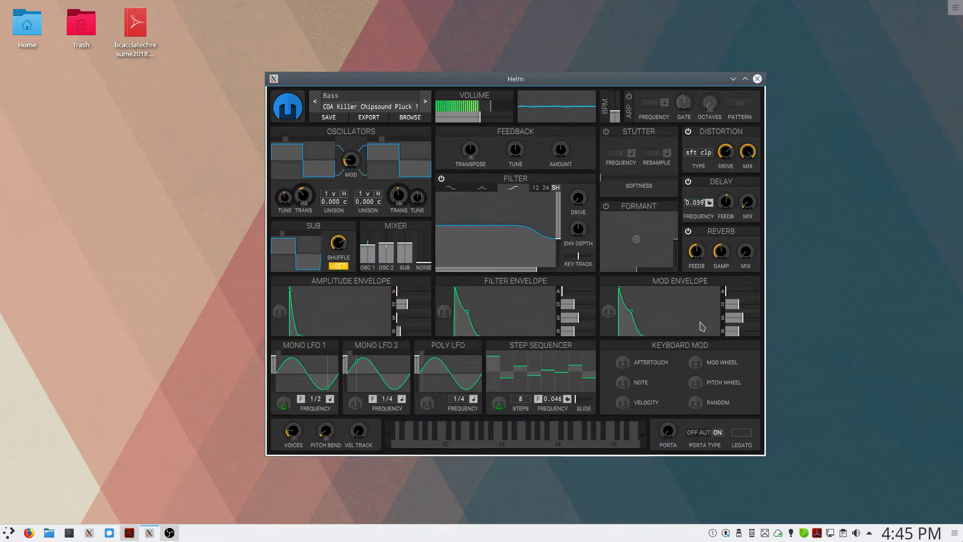
Step: Look into the User Patches bank in the patch browser, and load CM Grit Bass from Factory Presets
{"action": "left_click", "coordinate": [364, 99]}
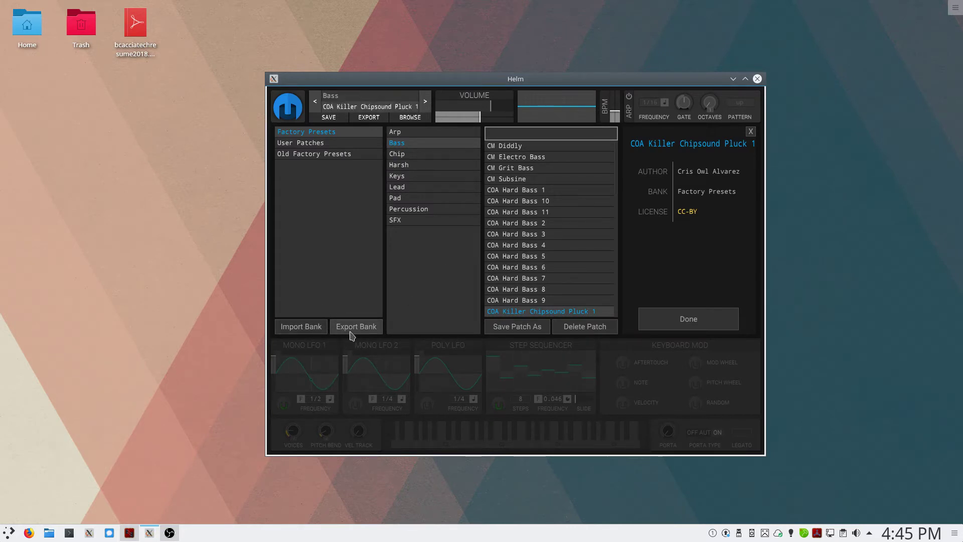
{"action": "left_click", "coordinate": [318, 145]}
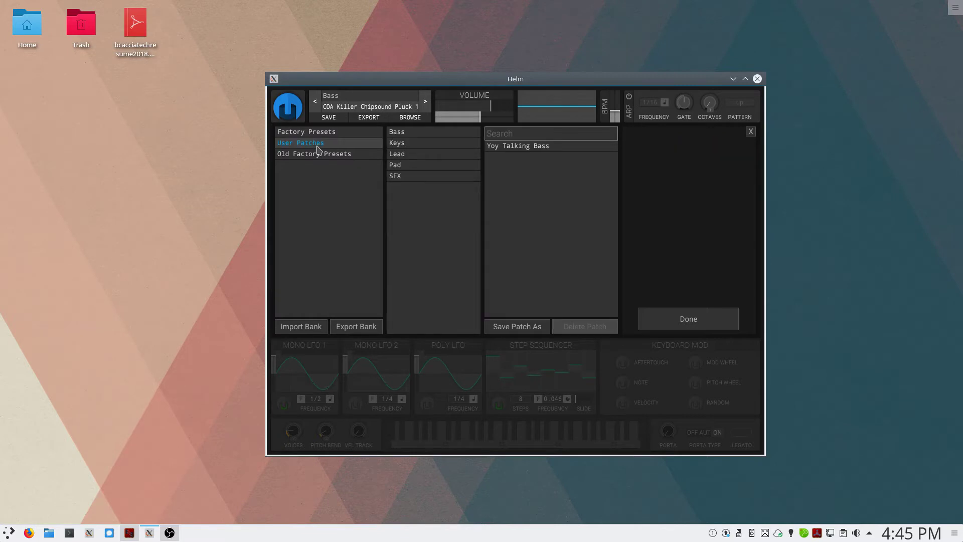
{"action": "left_click", "coordinate": [325, 133]}
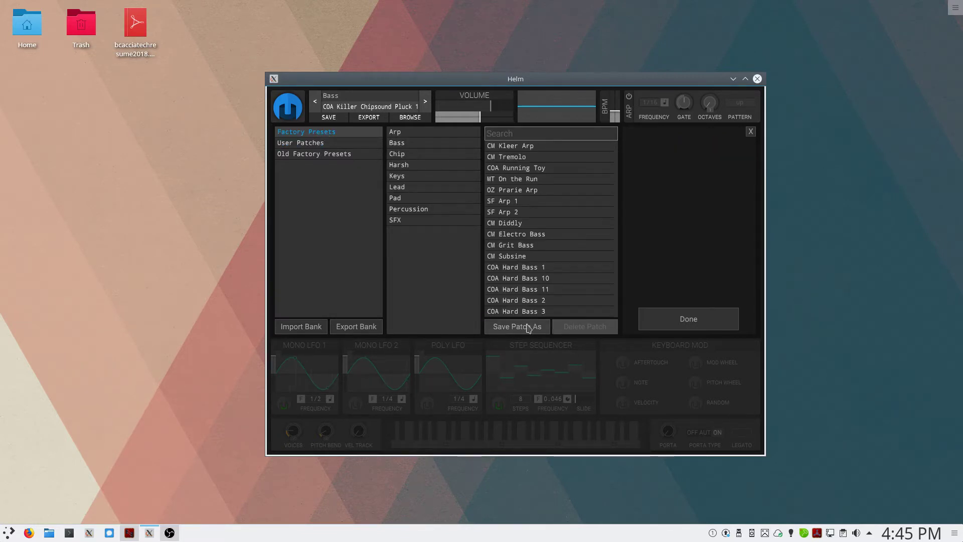
{"action": "left_click", "coordinate": [544, 246]}
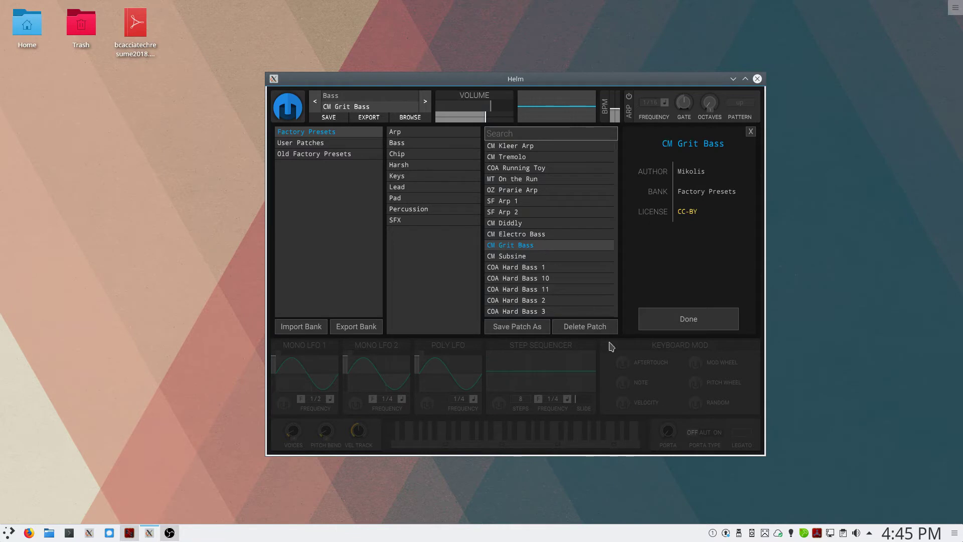
{"action": "left_click", "coordinate": [698, 323]}
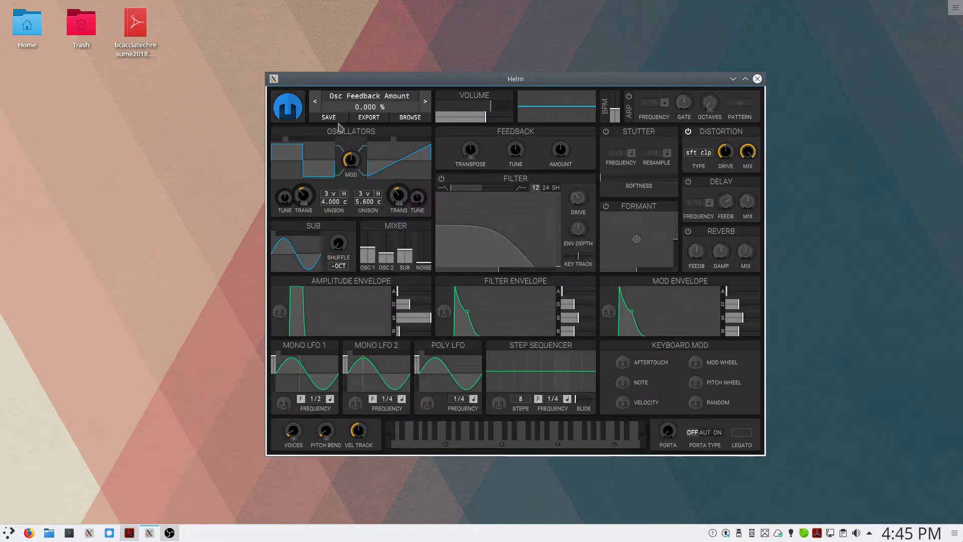
{"action": "left_click", "coordinate": [370, 110]}
{"action": "left_click", "coordinate": [361, 108]}
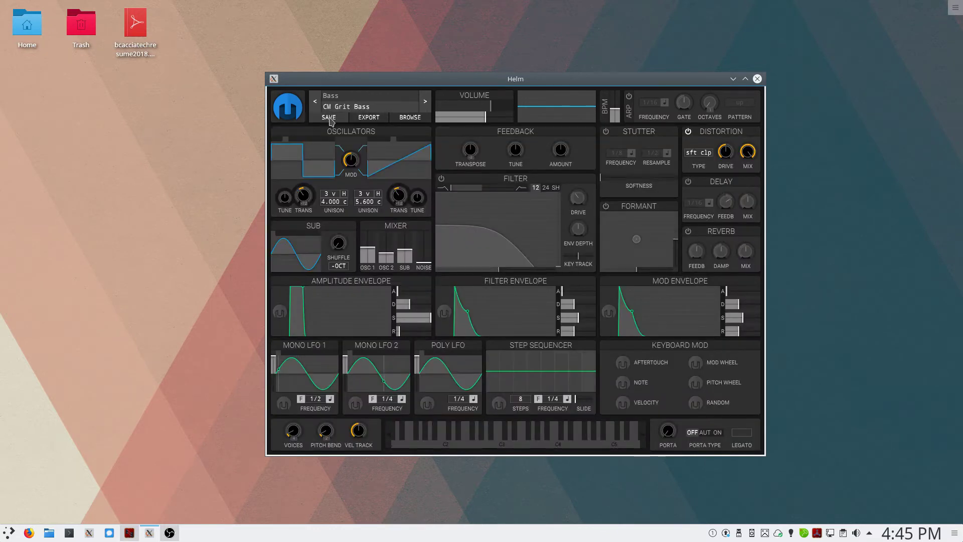
Step: Fill in the save form with patch name "My great patch", the author's full name and the User Patches bank, and cancel it
{"action": "left_click", "coordinate": [329, 119]}
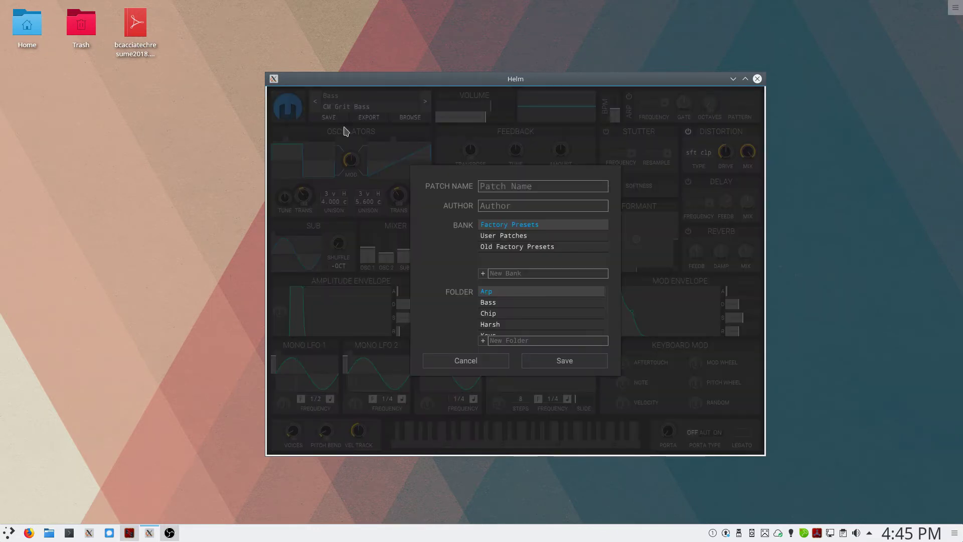
{"action": "left_click", "coordinate": [494, 185]}
{"action": "type", "text": "My great patch"}
{"action": "key", "text": "Tab"}
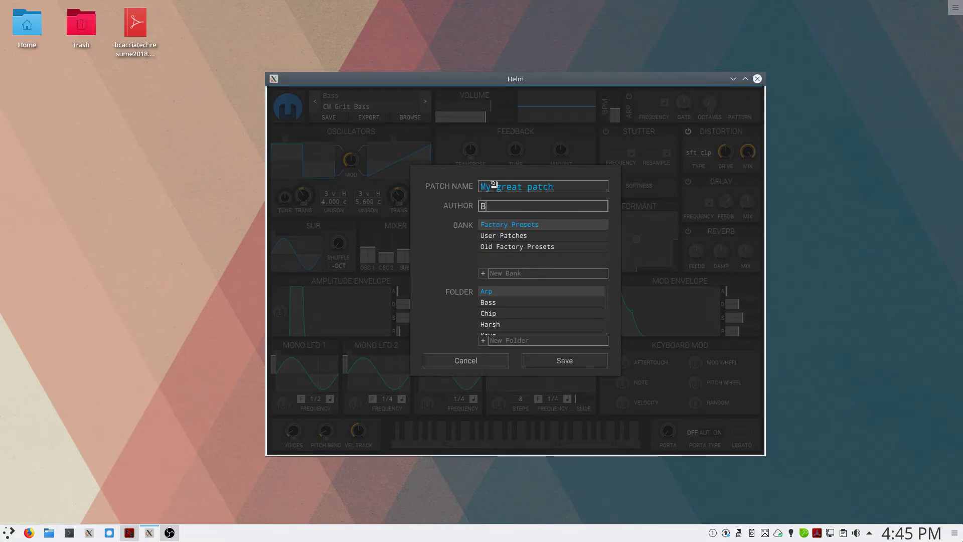
{"action": "type", "text": "Benjamin Caccia"}
{"action": "left_click", "coordinate": [502, 236]}
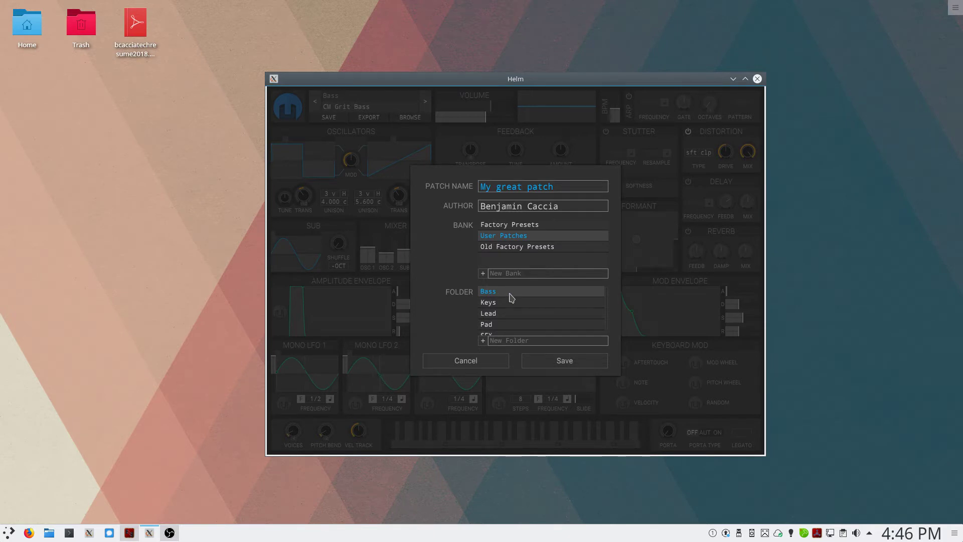
{"action": "left_click", "coordinate": [464, 360]}
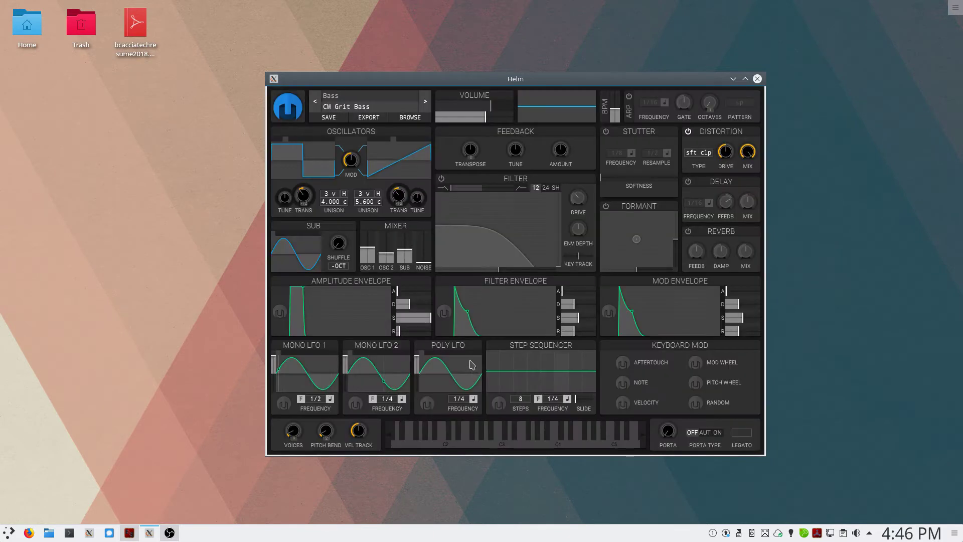
Step: Look into the patch export dialog and cancel it, and open and close the patch browser
{"action": "left_click", "coordinate": [368, 117]}
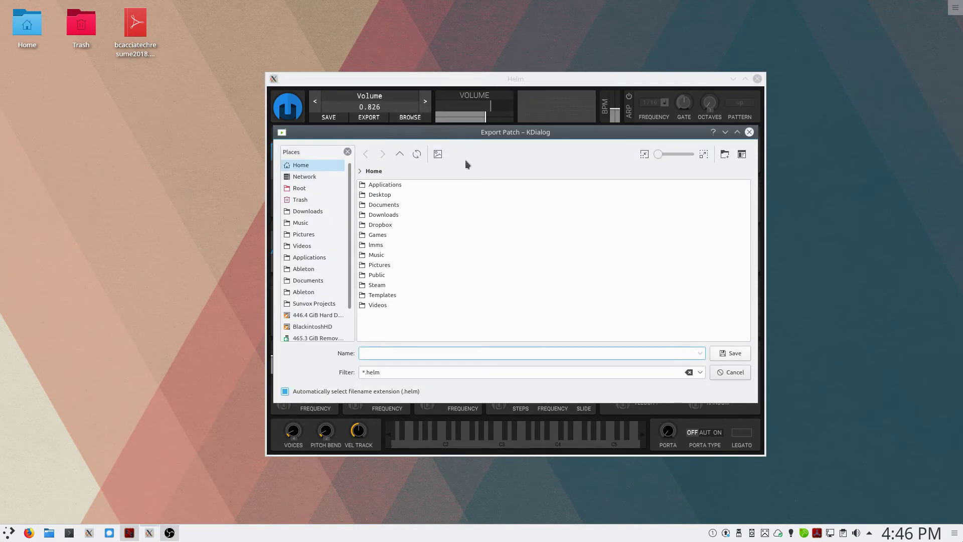
{"action": "left_click", "coordinate": [735, 372]}
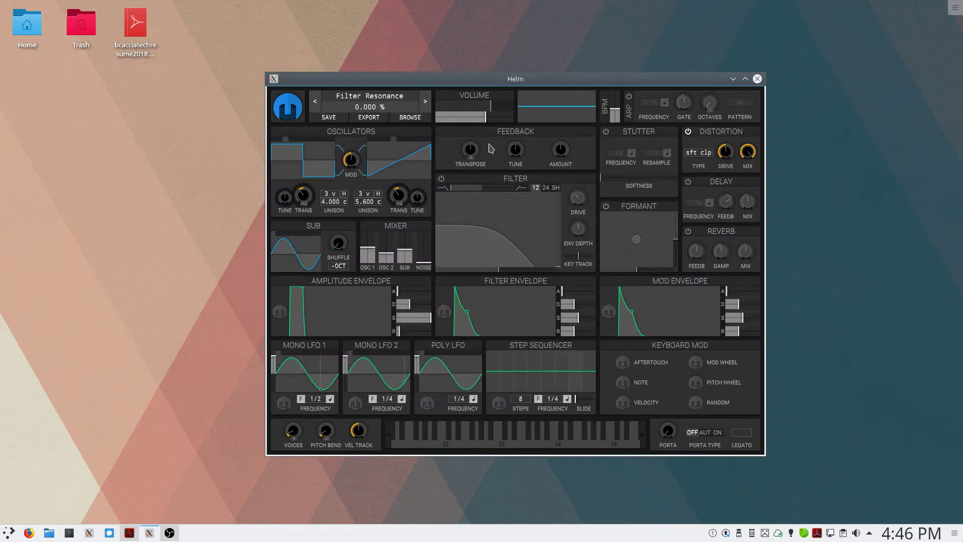
{"action": "left_click", "coordinate": [417, 119]}
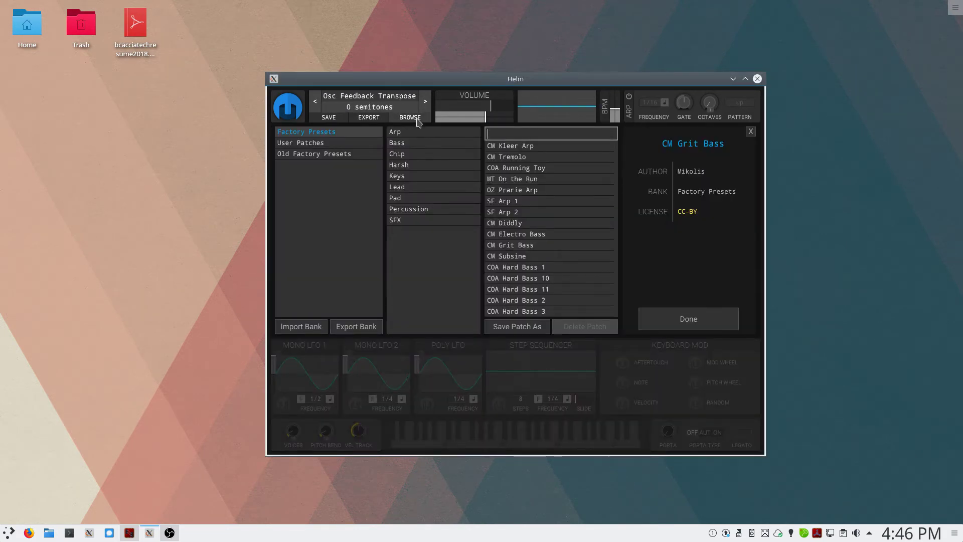
{"action": "left_click", "coordinate": [417, 119]}
{"action": "left_click", "coordinate": [358, 103]}
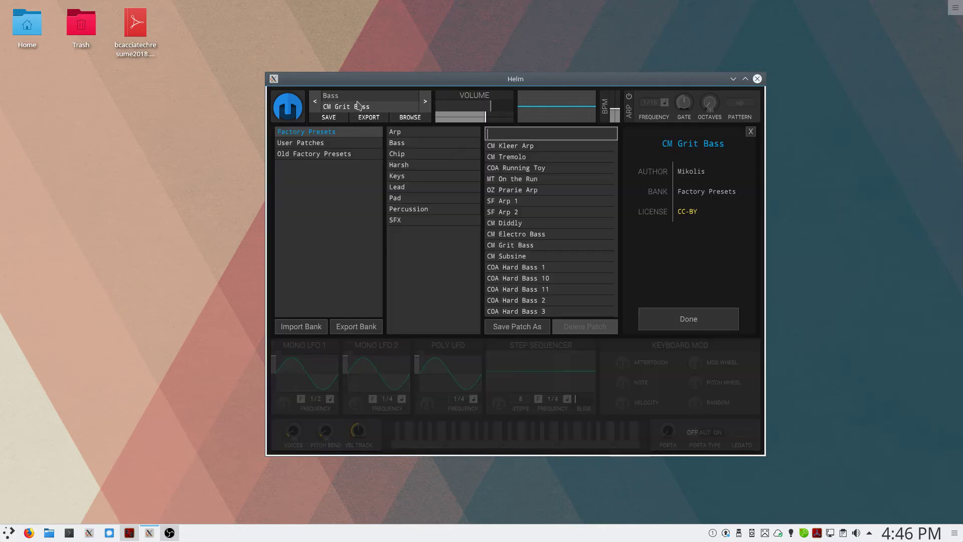
{"action": "left_click", "coordinate": [410, 116]}
{"action": "left_click", "coordinate": [382, 105]}
{"action": "left_click", "coordinate": [380, 104]}
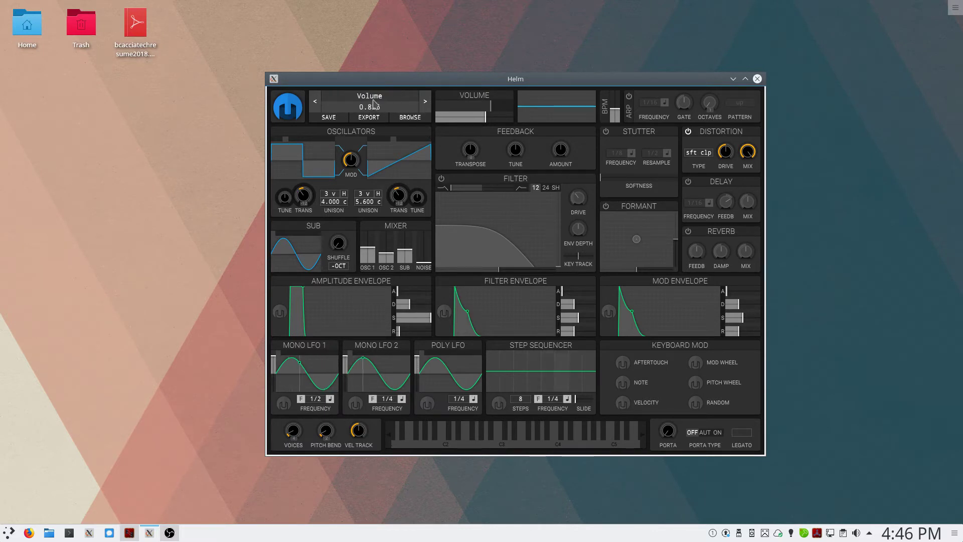
Step: Load the init patch in place of the current patch and play a test note
{"action": "right_click", "coordinate": [374, 104]}
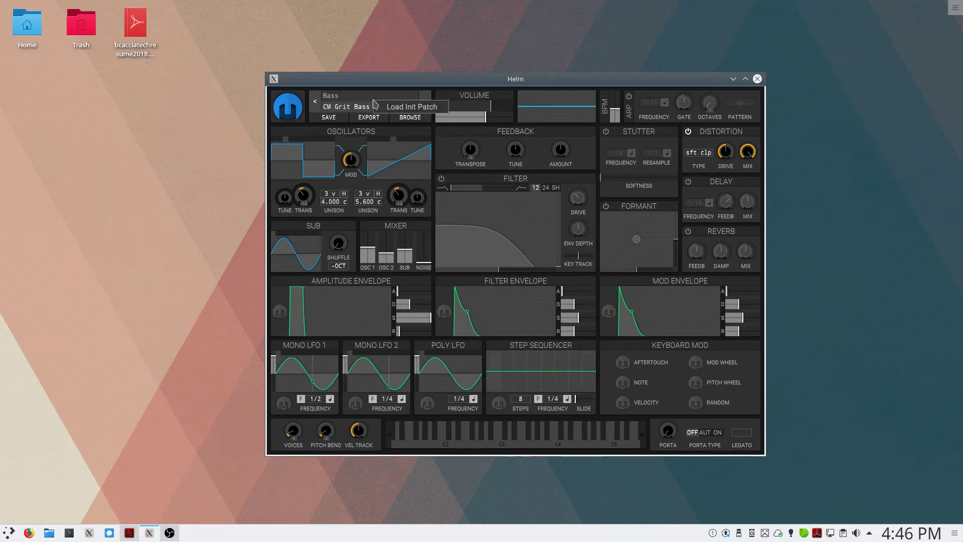
{"action": "left_click", "coordinate": [404, 106]}
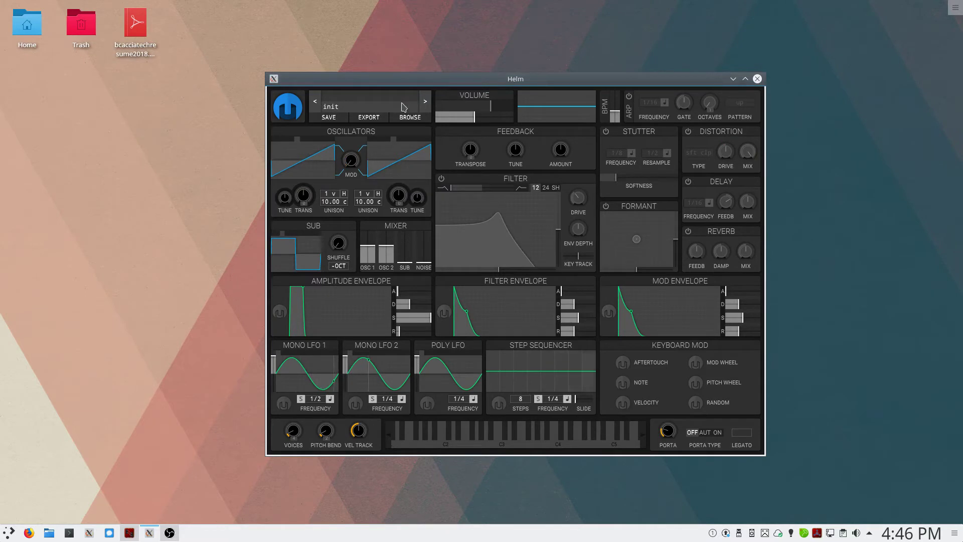
{"action": "key", "text": "d"}
Step: Adjust the master volume, reset it to its default value and play a test note
{"action": "mouse_move", "coordinate": [489, 119]}
{"action": "mouse_move", "coordinate": [471, 121]}
{"action": "left_mouse_down"}
{"action": "mouse_move", "coordinate": [450, 126]}
{"action": "mouse_move", "coordinate": [472, 126]}
{"action": "left_mouse_up"}
{"action": "mouse_move", "coordinate": [487, 124]}
{"action": "double_click", "coordinate": [462, 123]}
{"action": "right_click", "coordinate": [461, 123]}
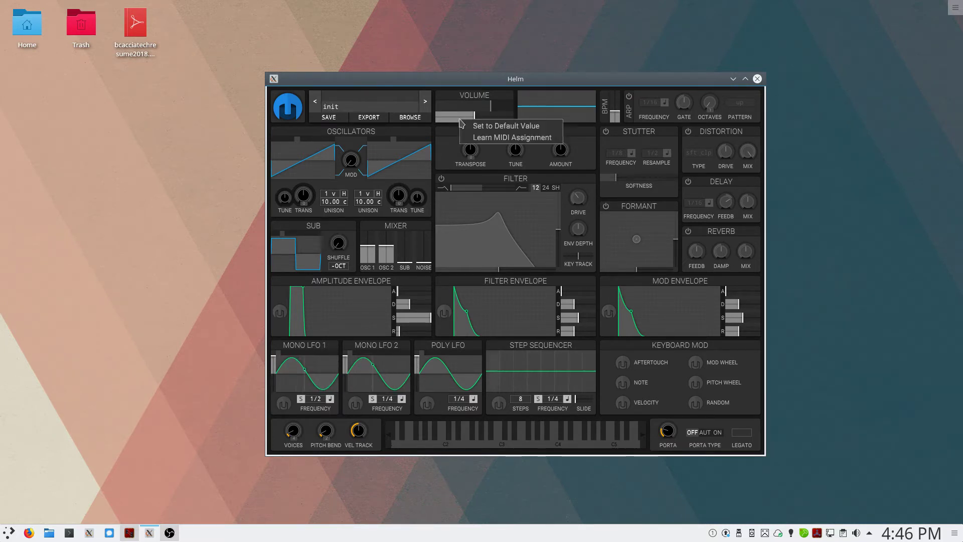
{"action": "left_click", "coordinate": [512, 126]}
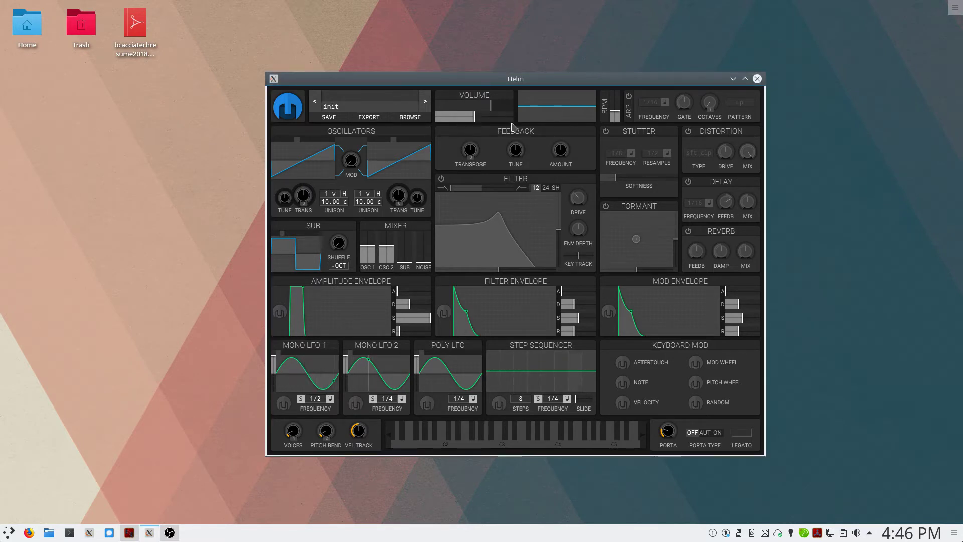
{"action": "key", "text": "s"}
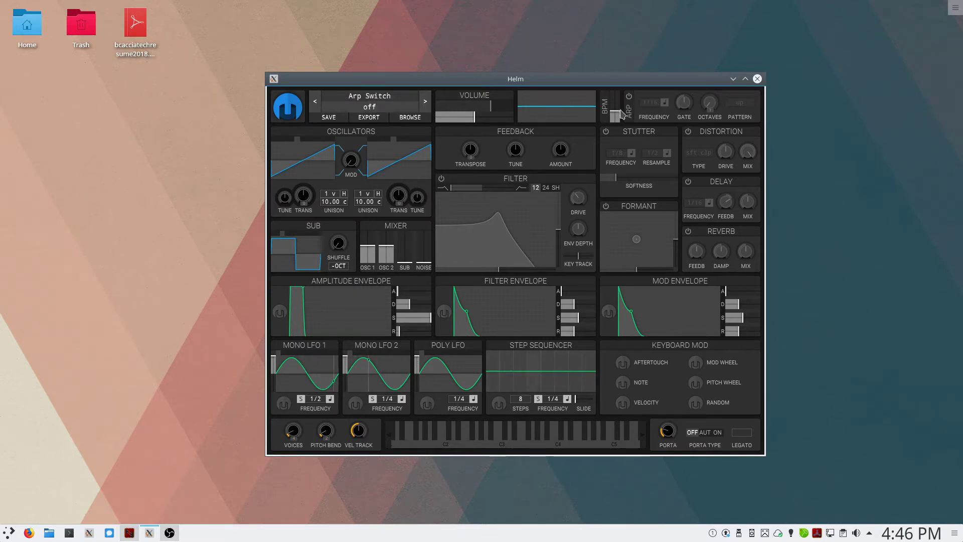
Step: Turn on the arpeggiator, play a three-note chord through it and set the tempo to 105.8 BPM
{"action": "left_click_drag", "start_coordinate": [618, 116], "coordinate": [618, 113]}
{"action": "left_click", "coordinate": [629, 98]}
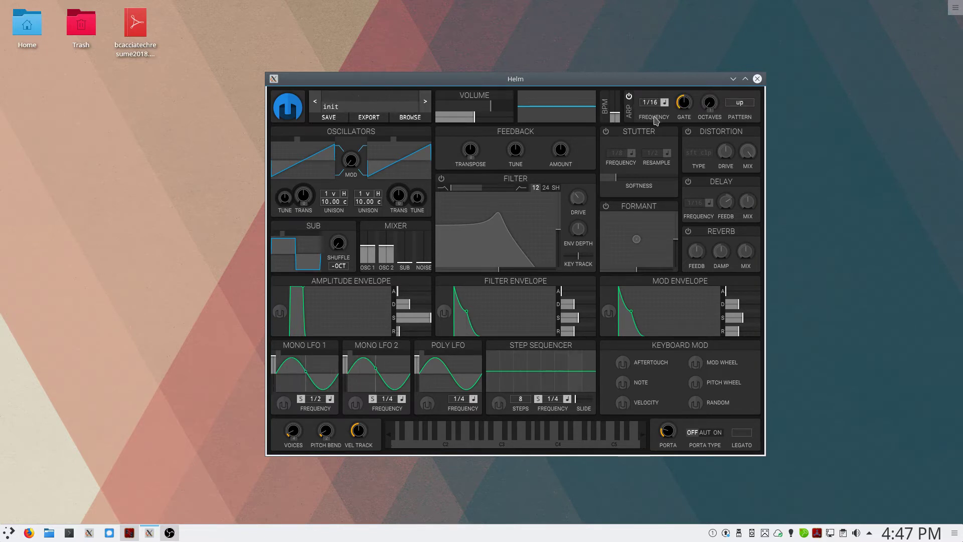
{"action": "key", "text": "f"}
{"action": "key", "text": "h"}
{"action": "key", "text": "k"}
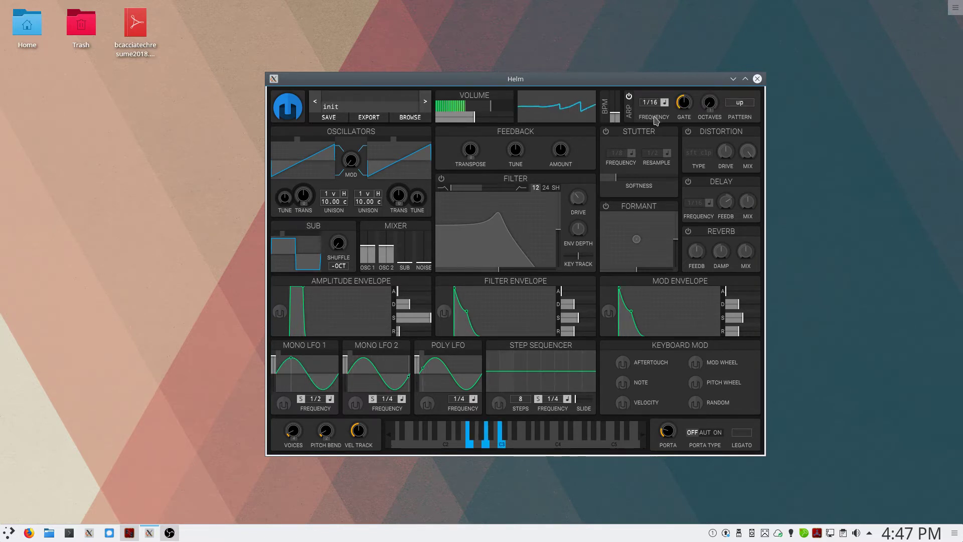
{"action": "mouse_move", "coordinate": [611, 117]}
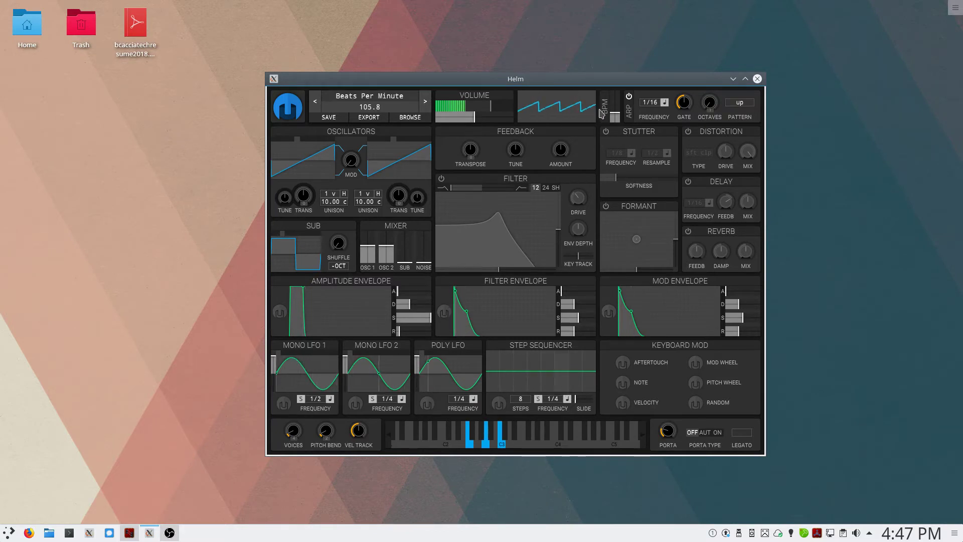
{"action": "left_click_drag", "start_coordinate": [613, 117], "coordinate": [616, 117]}
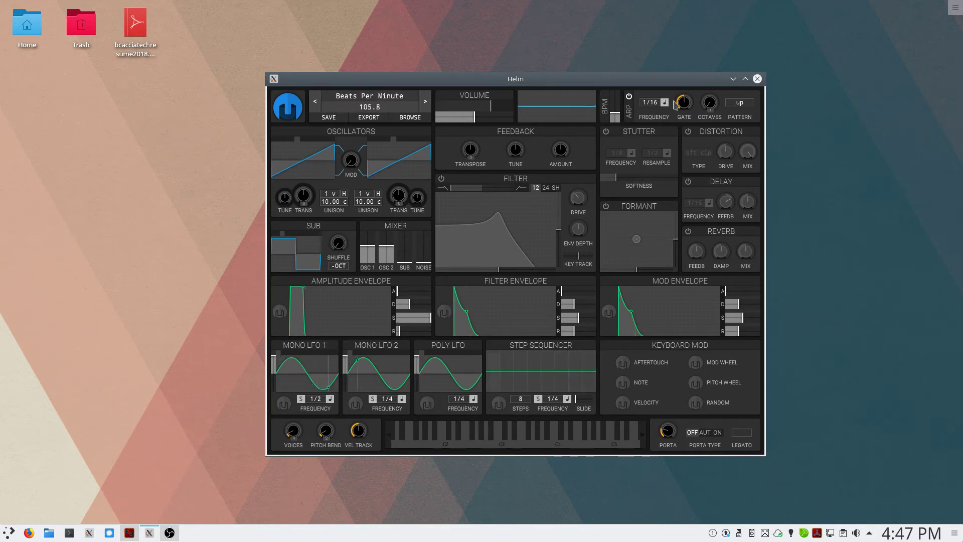
Step: Try faster and slower arpeggiator frequencies, look at the sync options and bring the frequency back to 1/16
{"action": "mouse_move", "coordinate": [653, 106]}
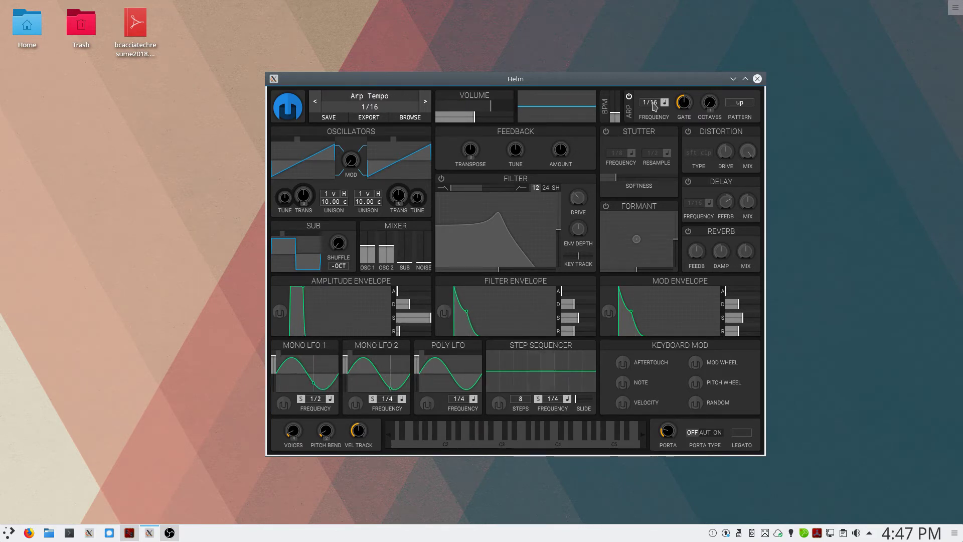
{"action": "scroll", "coordinate": [654, 106], "scroll_direction": "up", "scroll_amount": 2}
{"action": "scroll", "coordinate": [654, 106], "scroll_direction": "down", "scroll_amount": 3}
{"action": "scroll", "coordinate": [654, 105], "scroll_direction": "up", "scroll_amount": 4}
{"action": "scroll", "coordinate": [654, 105], "scroll_direction": "up", "scroll_amount": 3}
{"action": "left_click", "coordinate": [666, 102]}
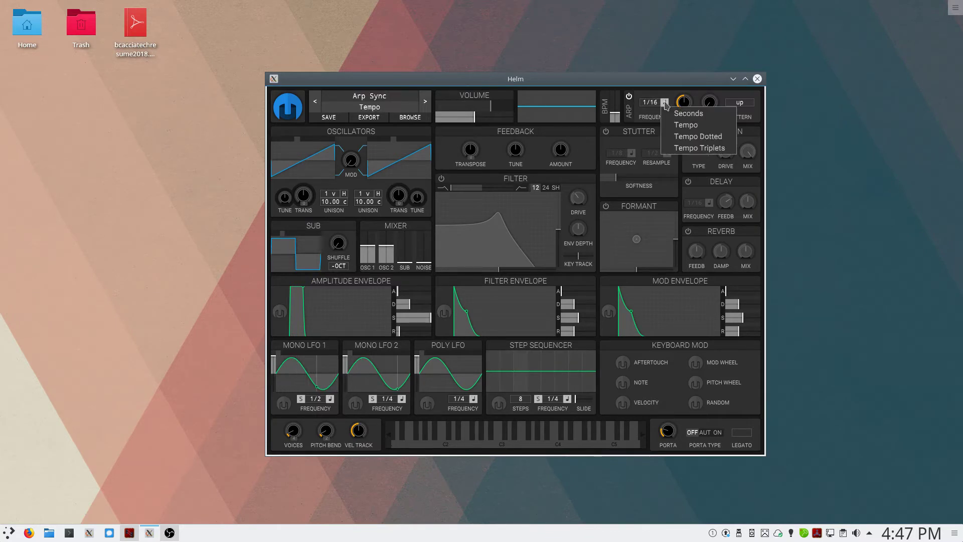
{"action": "right_click", "coordinate": [650, 104]}
{"action": "left_click", "coordinate": [650, 102]}
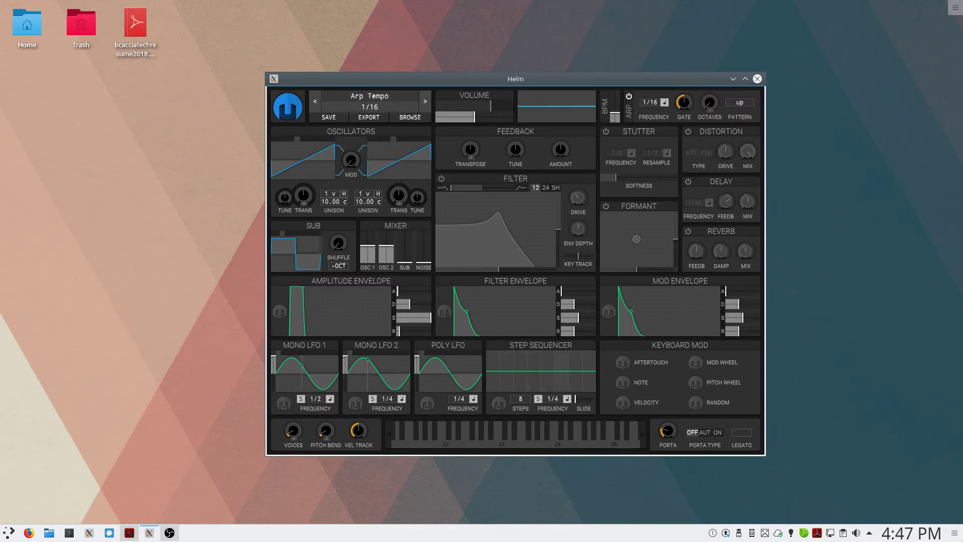
{"action": "left_click_drag", "start_coordinate": [650, 103], "coordinate": [649, 121]}
{"action": "left_click_drag", "start_coordinate": [650, 103], "coordinate": [650, 80]}
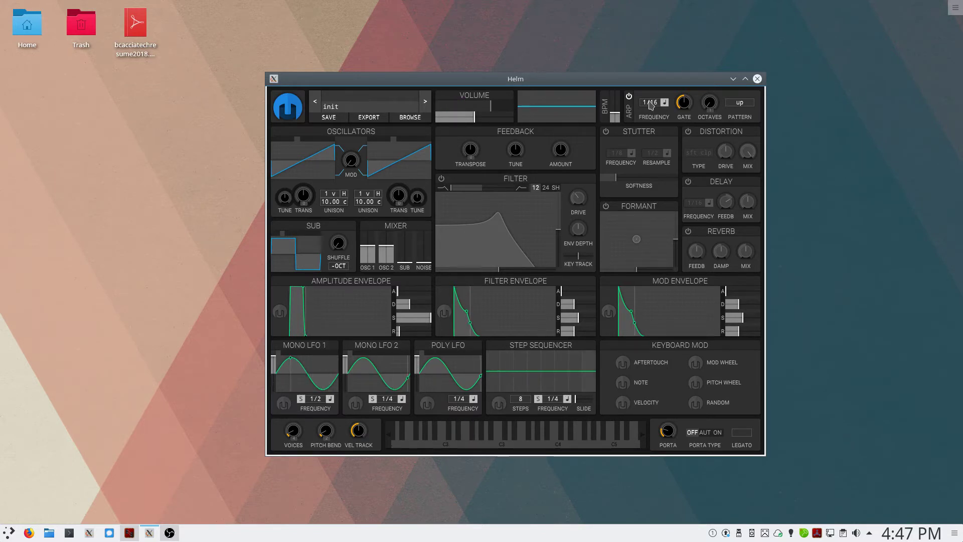
Step: Switch the arpeggiator's frequency sync to Seconds and back to Tempo
{"action": "left_click", "coordinate": [665, 102]}
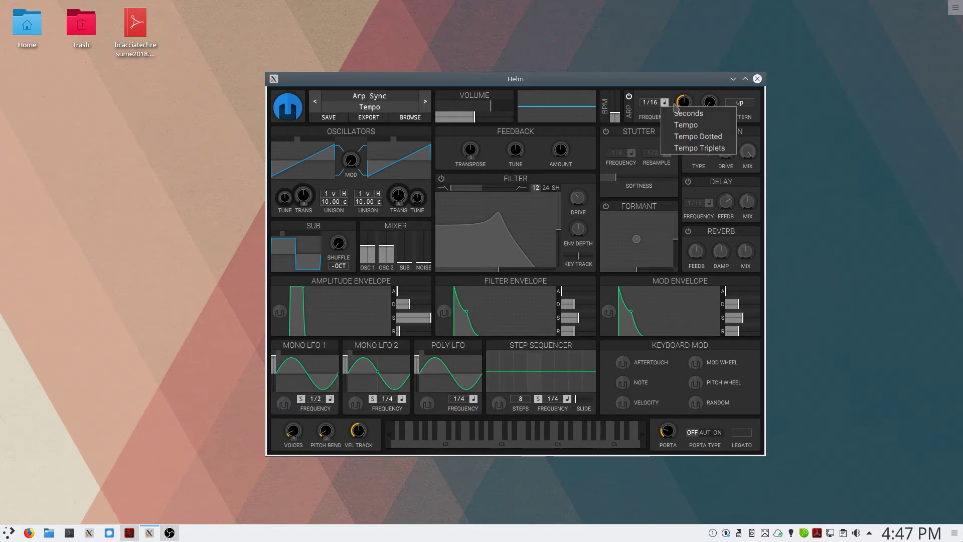
{"action": "left_click", "coordinate": [696, 118]}
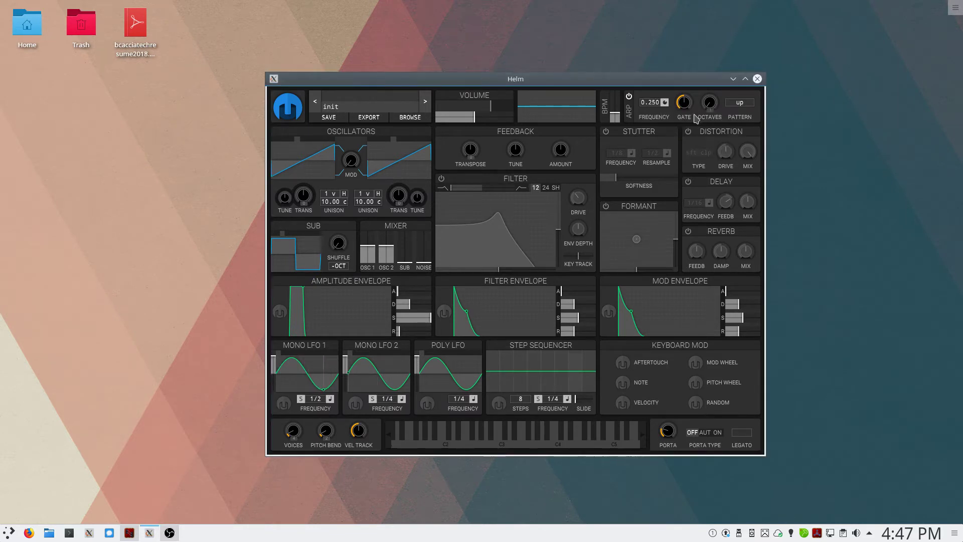
{"action": "left_click", "coordinate": [665, 103]}
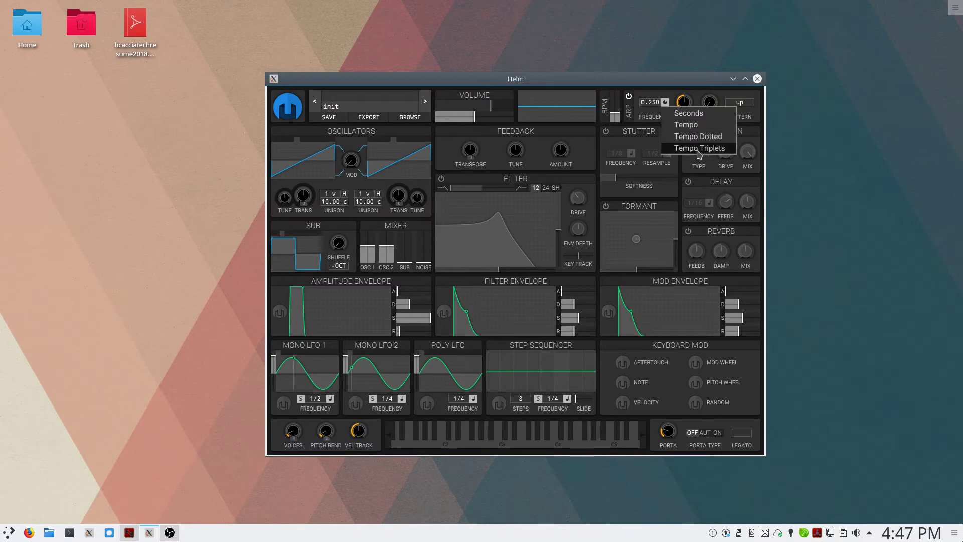
{"action": "left_click", "coordinate": [700, 126]}
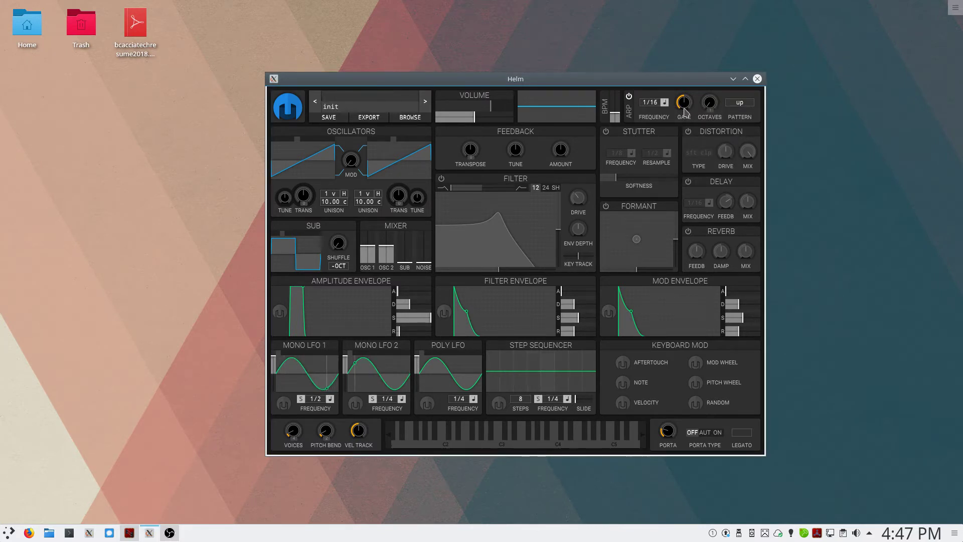
Step: Adjust the arpeggiator's gate, and set its range to 3 octaves and its pattern to up-down
{"action": "mouse_move", "coordinate": [684, 102]}
{"action": "left_mouse_down"}
{"action": "mouse_move", "coordinate": [684, 85]}
{"action": "mouse_move", "coordinate": [684, 112]}
{"action": "left_mouse_up"}
{"action": "left_click_drag", "start_coordinate": [713, 106], "coordinate": [713, 92]}
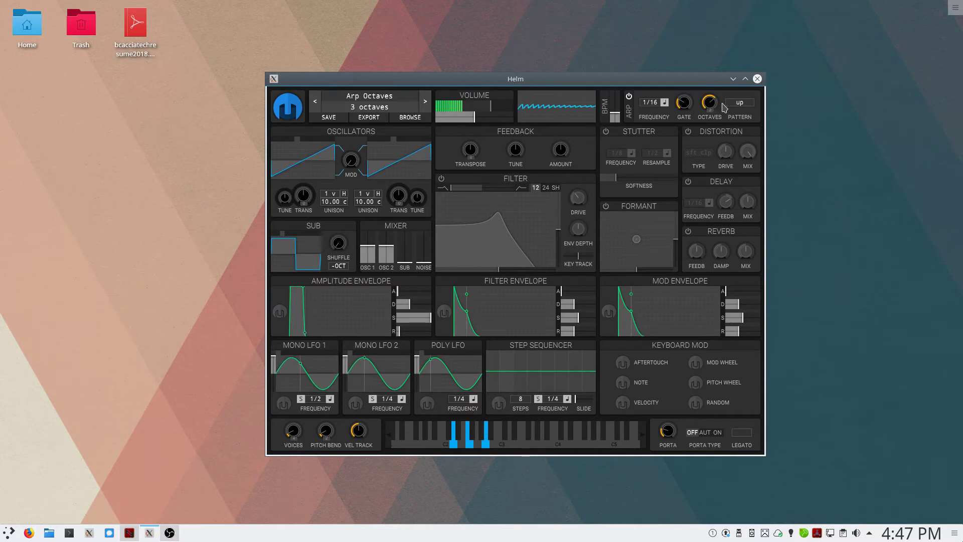
{"action": "left_click", "coordinate": [737, 108]}
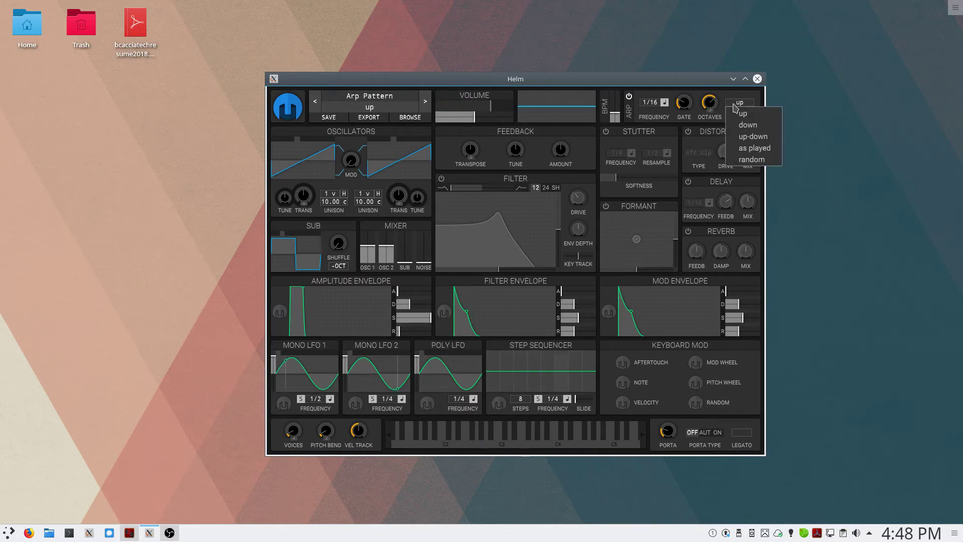
{"action": "left_click", "coordinate": [745, 137]}
Step: Play a three-note chord through the up-down arpeggio and turn the arpeggiator off
{"action": "key", "text": "a"}
{"action": "key", "text": "d"}
{"action": "key", "text": "g"}
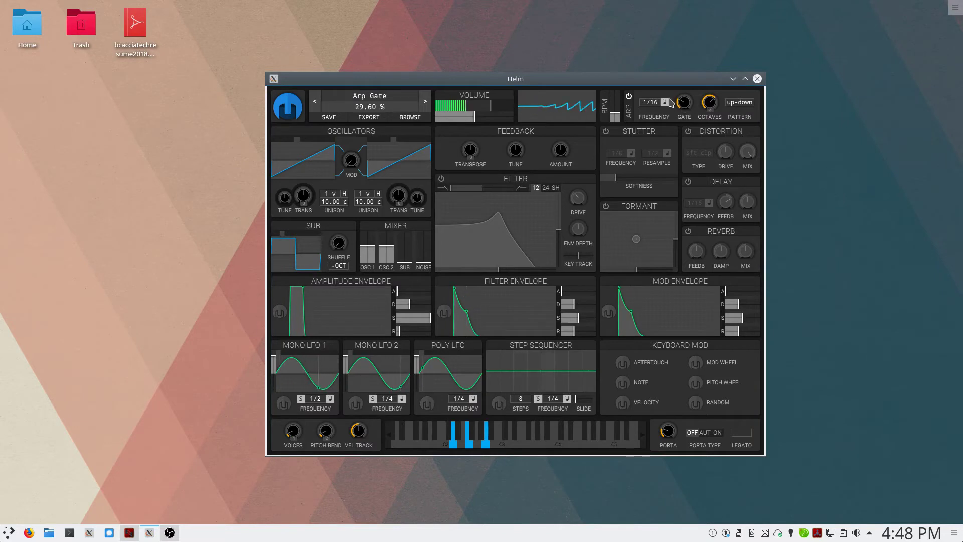
{"action": "left_click", "coordinate": [630, 98]}
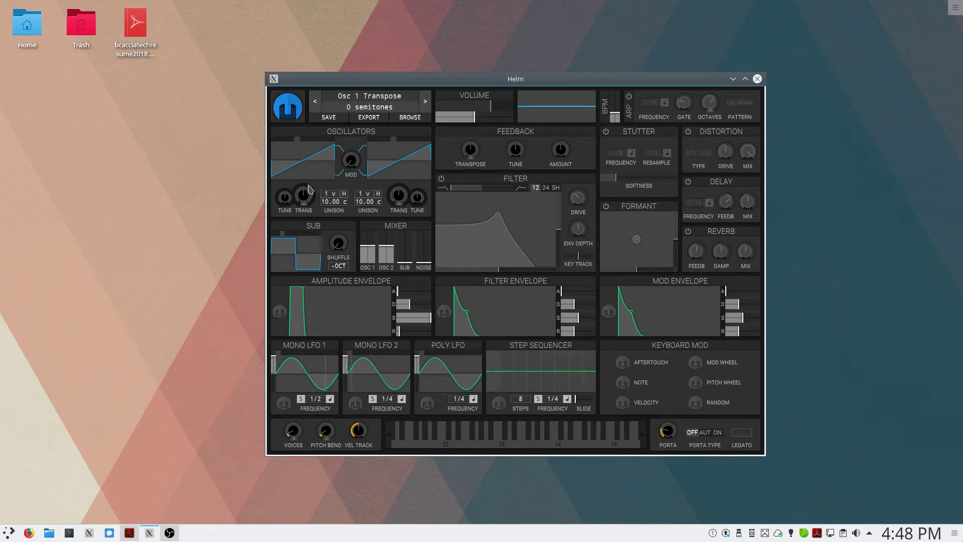
Step: Try several oscillator waveforms, and set oscillator 1 to a falling sawtooth and oscillator 2 to square
{"action": "left_click", "coordinate": [294, 143]}
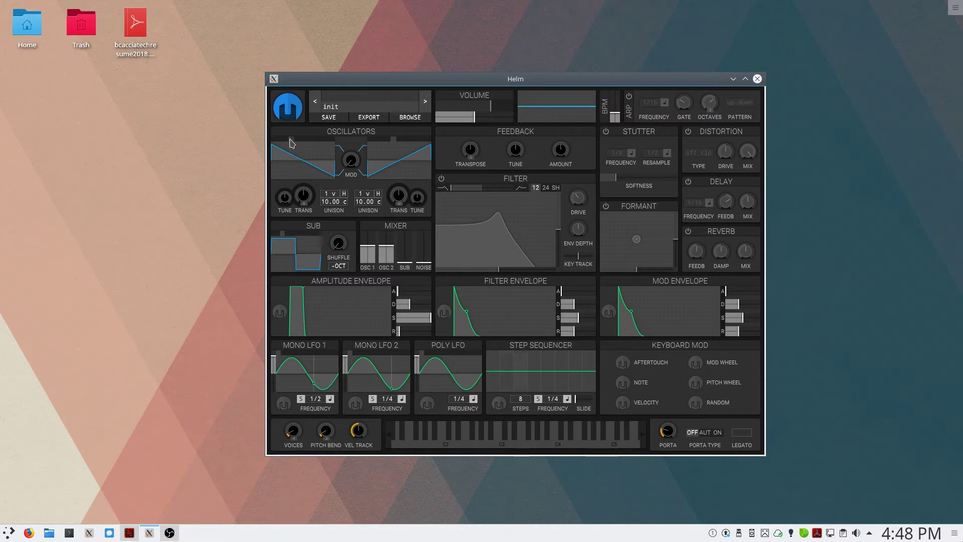
{"action": "mouse_move", "coordinate": [290, 140]}
{"action": "left_mouse_down"}
{"action": "mouse_move", "coordinate": [274, 140]}
{"action": "mouse_move", "coordinate": [283, 140]}
{"action": "left_mouse_up"}
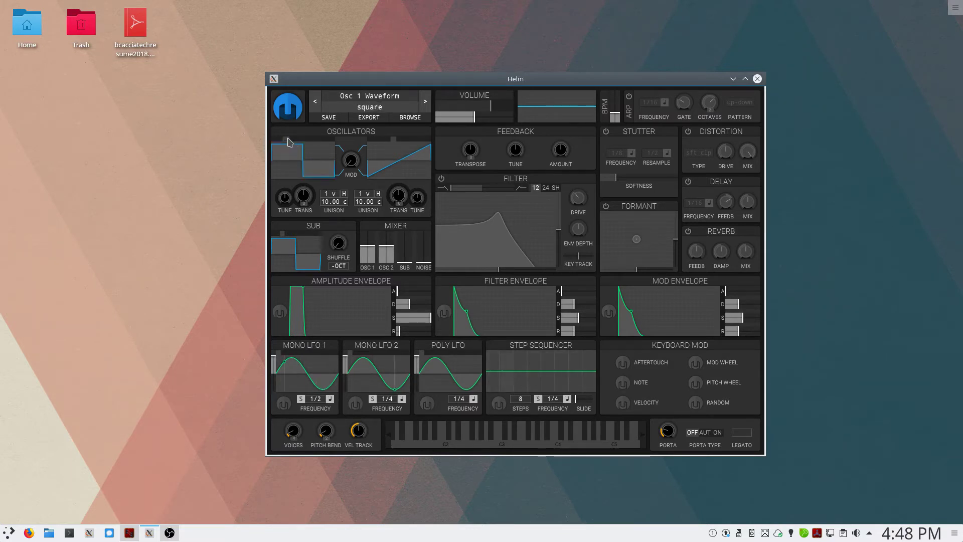
{"action": "left_click", "coordinate": [294, 142]}
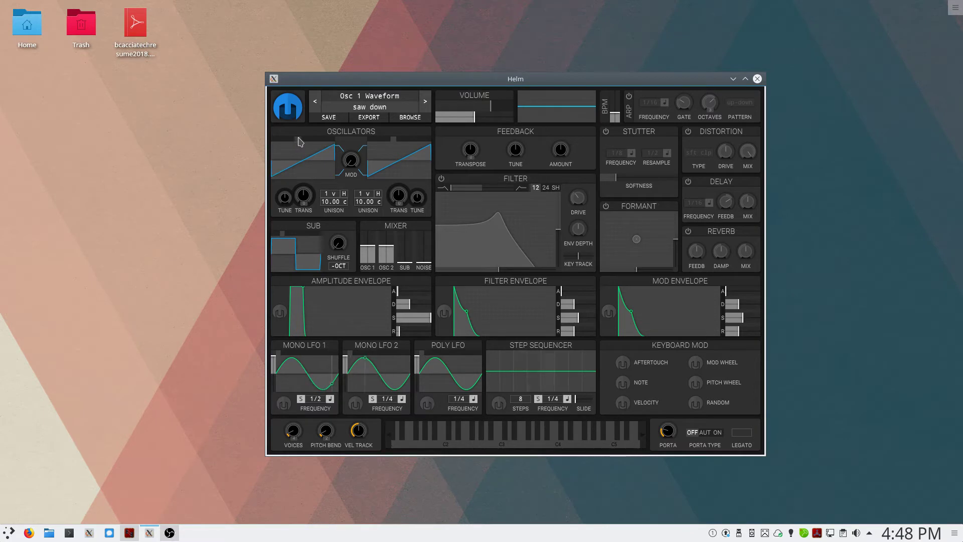
{"action": "left_click", "coordinate": [301, 142]}
{"action": "mouse_move", "coordinate": [304, 141]}
{"action": "left_mouse_down"}
{"action": "mouse_move", "coordinate": [340, 144]}
{"action": "mouse_move", "coordinate": [300, 142]}
{"action": "left_mouse_up"}
{"action": "mouse_move", "coordinate": [394, 141]}
{"action": "left_mouse_down"}
{"action": "mouse_move", "coordinate": [419, 142]}
{"action": "mouse_move", "coordinate": [384, 141]}
{"action": "left_mouse_up"}
{"action": "left_click", "coordinate": [293, 139]}
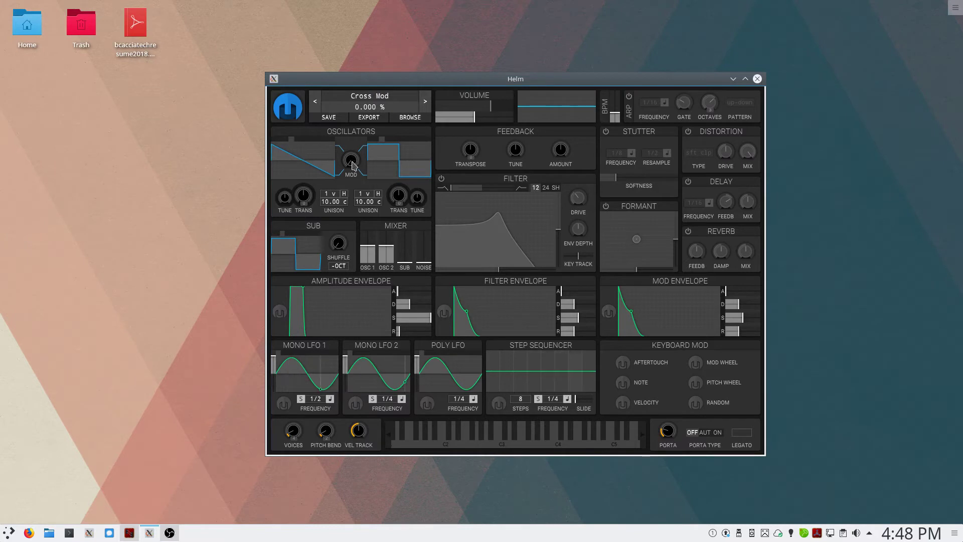
Step: Raise the oscillators' Cross Mod while holding a low note, and reset oscillator 1's transpose and the Cross Mod to zero
{"action": "left_click_drag", "start_coordinate": [352, 166], "coordinate": [358, 161]}
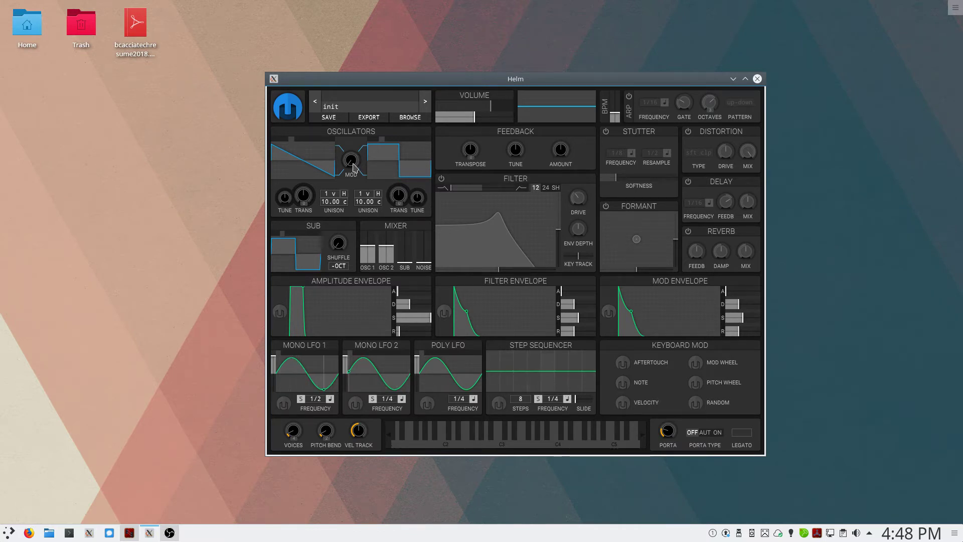
{"action": "left_click_drag", "start_coordinate": [351, 162], "coordinate": [351, 80]}
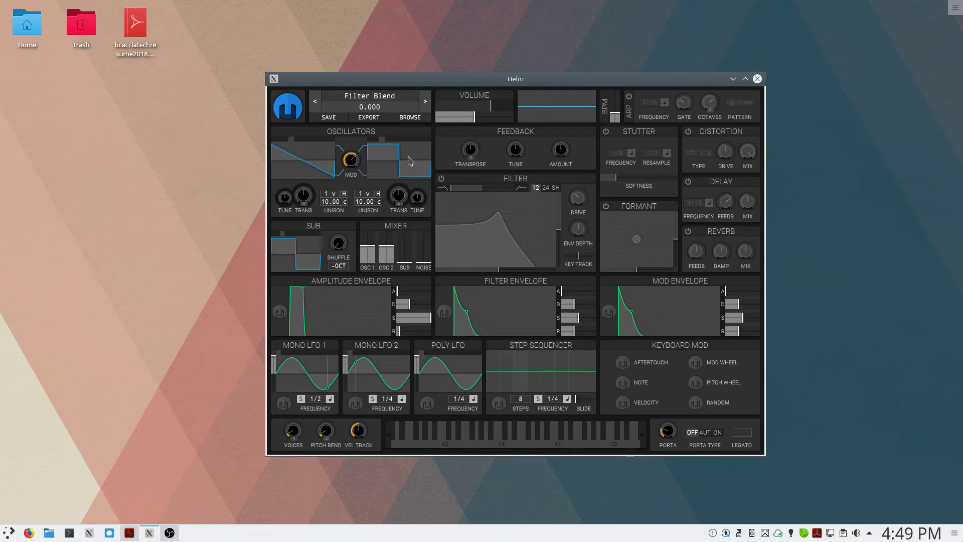
{"action": "key", "text": "a"}
{"action": "mouse_move", "coordinate": [352, 161]}
{"action": "left_mouse_down"}
{"action": "mouse_move", "coordinate": [351, 133]}
{"action": "mouse_move", "coordinate": [352, 147]}
{"action": "left_mouse_up"}
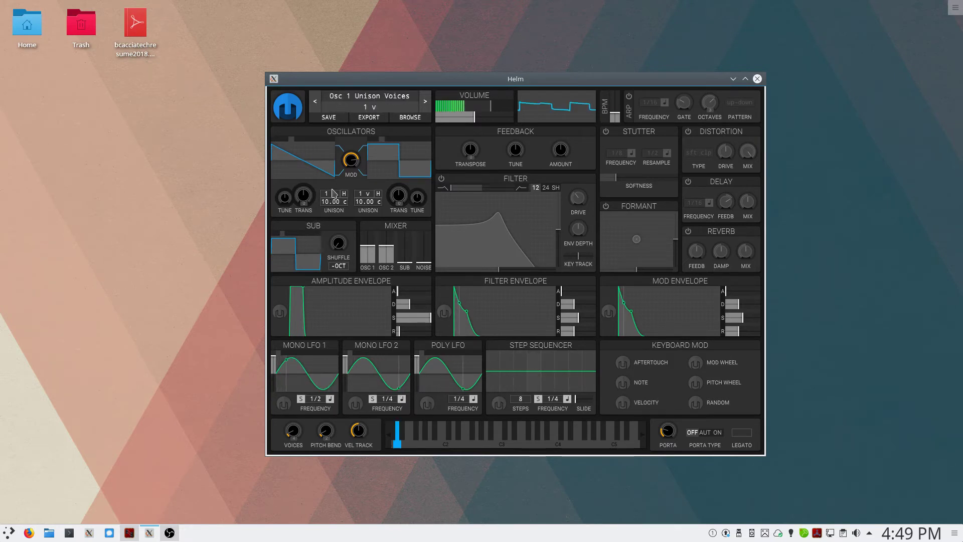
{"action": "double_click", "coordinate": [307, 195]}
{"action": "left_click_drag", "start_coordinate": [352, 161], "coordinate": [353, 206]}
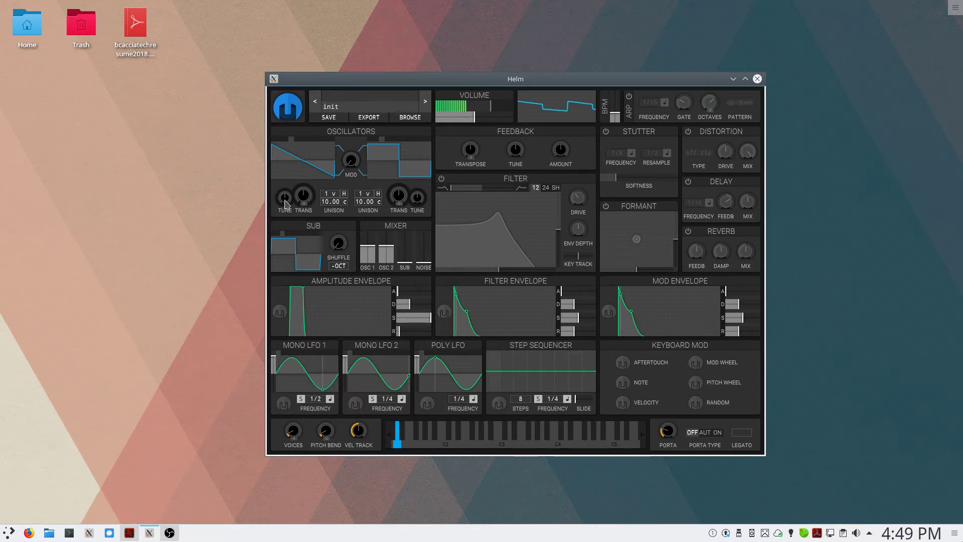
Step: Detune oscillator 1 slightly on a held low note, and try several unison voice counts before settling on 3 voices
{"action": "scroll", "coordinate": [285, 198], "scroll_direction": "down", "scroll_amount": 3}
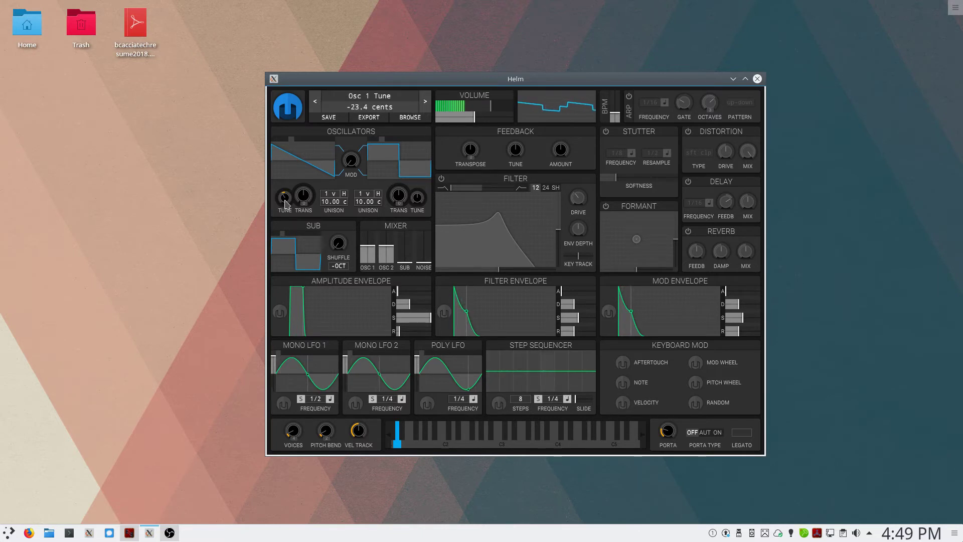
{"action": "scroll", "coordinate": [284, 200], "scroll_direction": "up", "scroll_amount": 1}
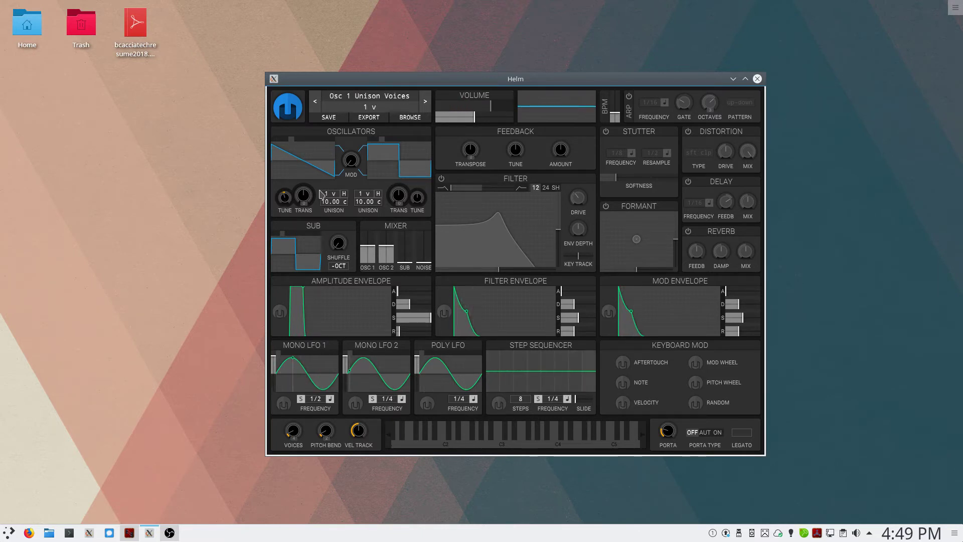
{"action": "scroll", "coordinate": [421, 200], "scroll_direction": "up", "scroll_amount": 2}
{"action": "scroll", "coordinate": [335, 196], "scroll_direction": "up", "scroll_amount": 6}
{"action": "scroll", "coordinate": [331, 196], "scroll_direction": "down", "scroll_amount": 14}
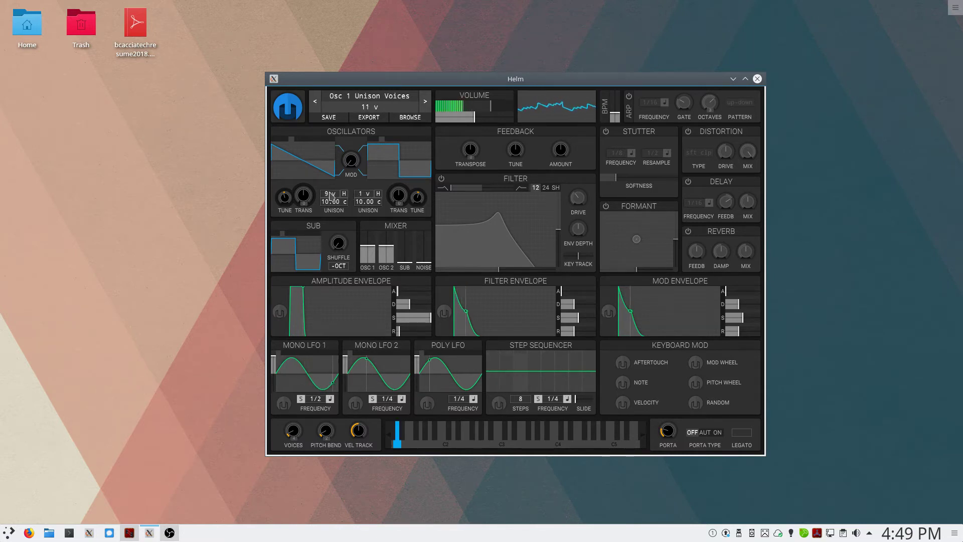
{"action": "scroll", "coordinate": [331, 195], "scroll_direction": "up", "scroll_amount": 14}
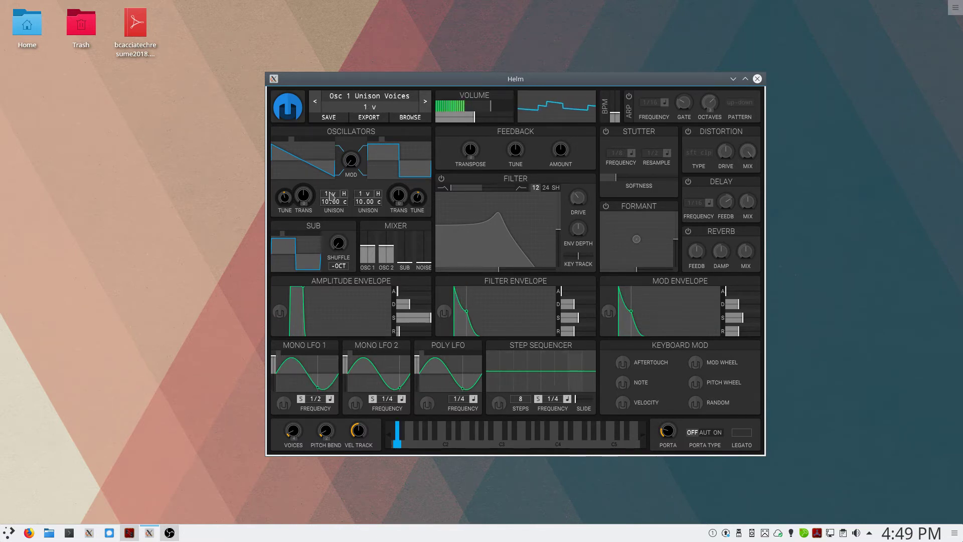
{"action": "scroll", "coordinate": [331, 196], "scroll_direction": "down", "scroll_amount": 14}
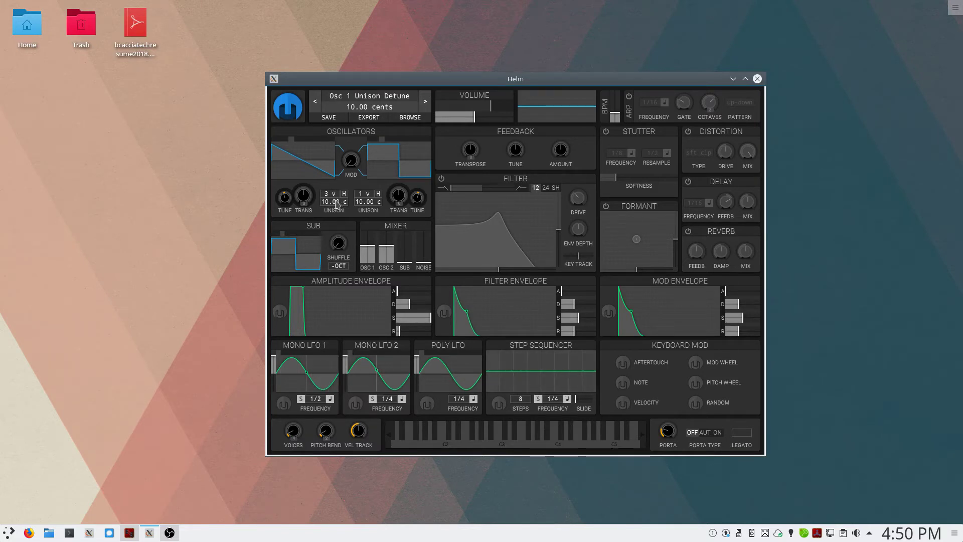
Step: Try different unison detune amounts on oscillator 1, set the detune to 0 cents, and switch Harmonize on and off again
{"action": "scroll", "coordinate": [336, 201], "scroll_direction": "up", "scroll_amount": 3}
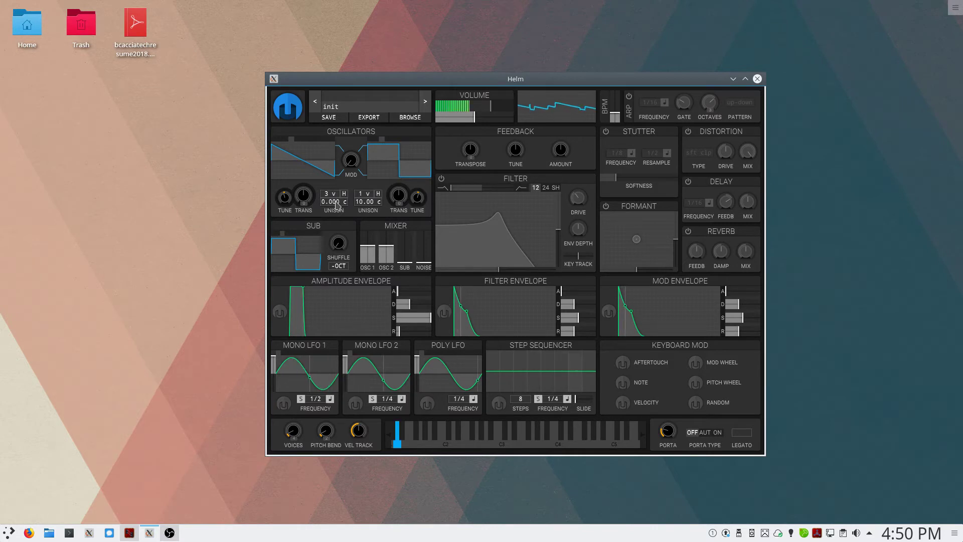
{"action": "scroll", "coordinate": [336, 201], "scroll_direction": "up", "scroll_amount": 4}
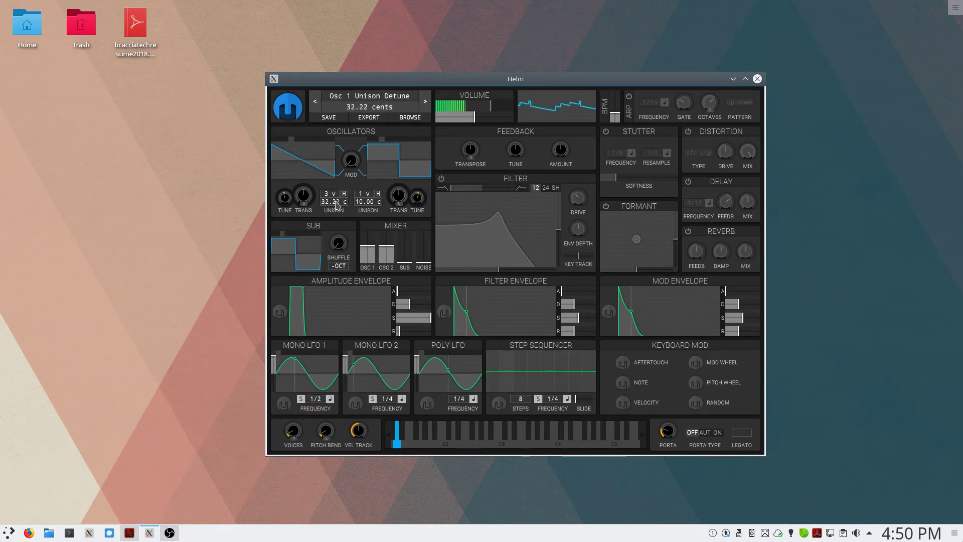
{"action": "scroll", "coordinate": [337, 203], "scroll_direction": "up", "scroll_amount": 2}
{"action": "double_click", "coordinate": [337, 201]}
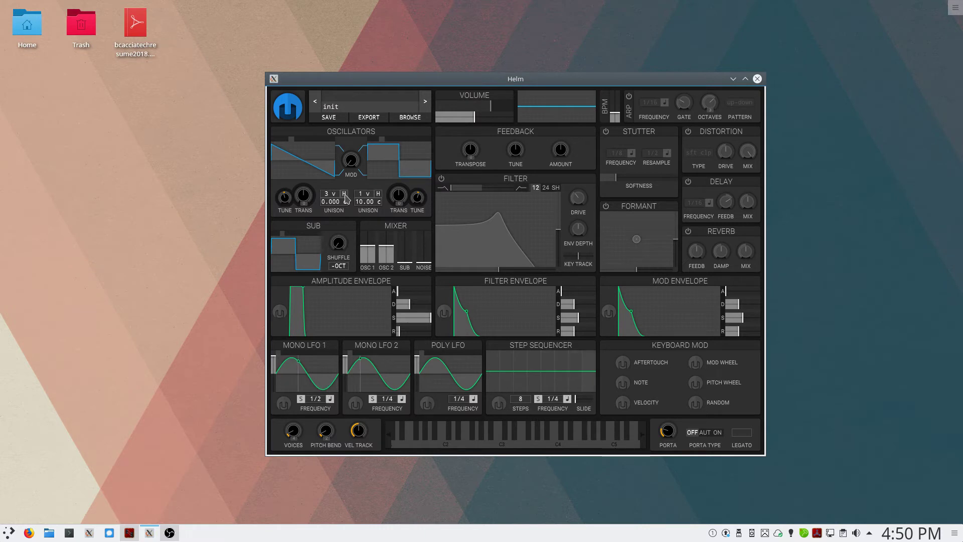
{"action": "left_click", "coordinate": [344, 194]}
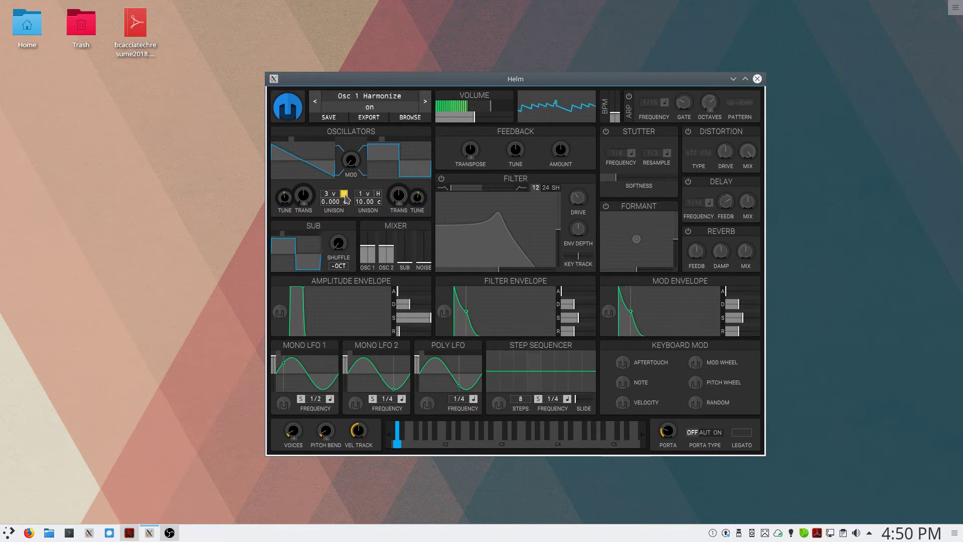
{"action": "left_click", "coordinate": [344, 194]}
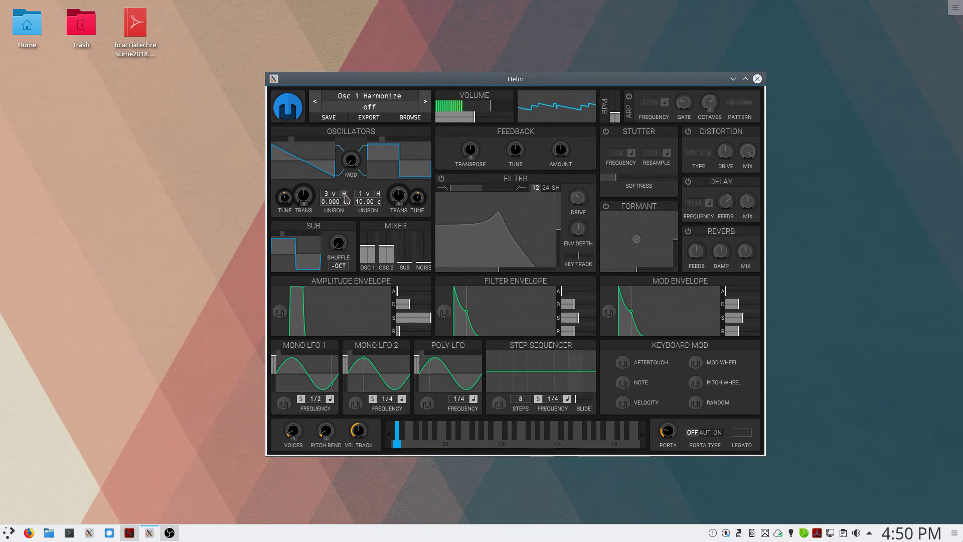
Step: Try the oscillator feedback's transpose, tune and amount on a held low note and return all three to zero
{"action": "mouse_move", "coordinate": [406, 206]}
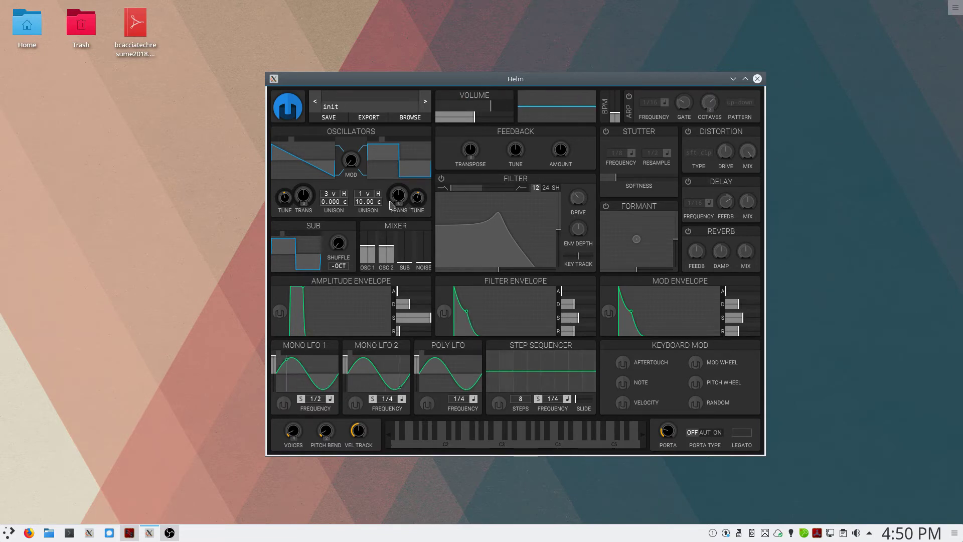
{"action": "mouse_move", "coordinate": [325, 197]}
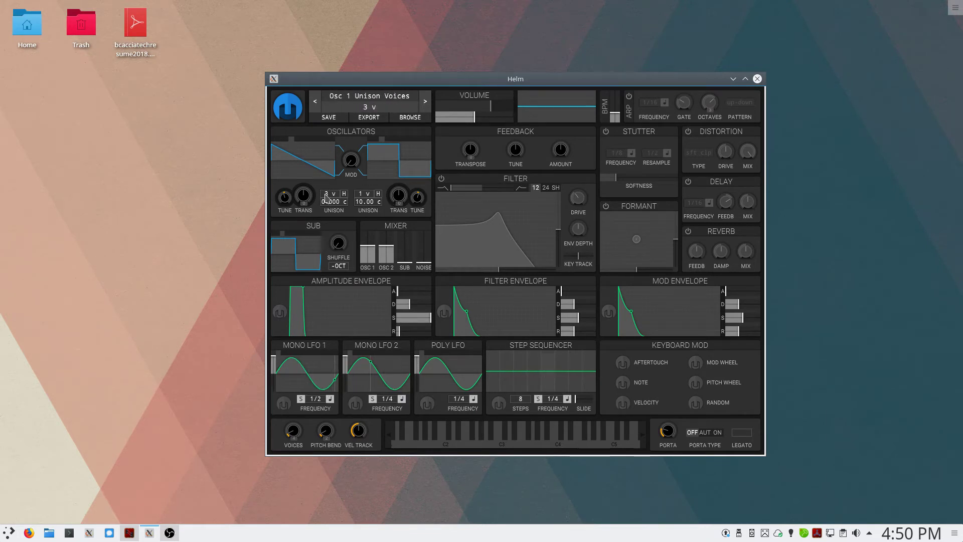
{"action": "mouse_move", "coordinate": [506, 197]}
{"action": "mouse_move", "coordinate": [504, 153]}
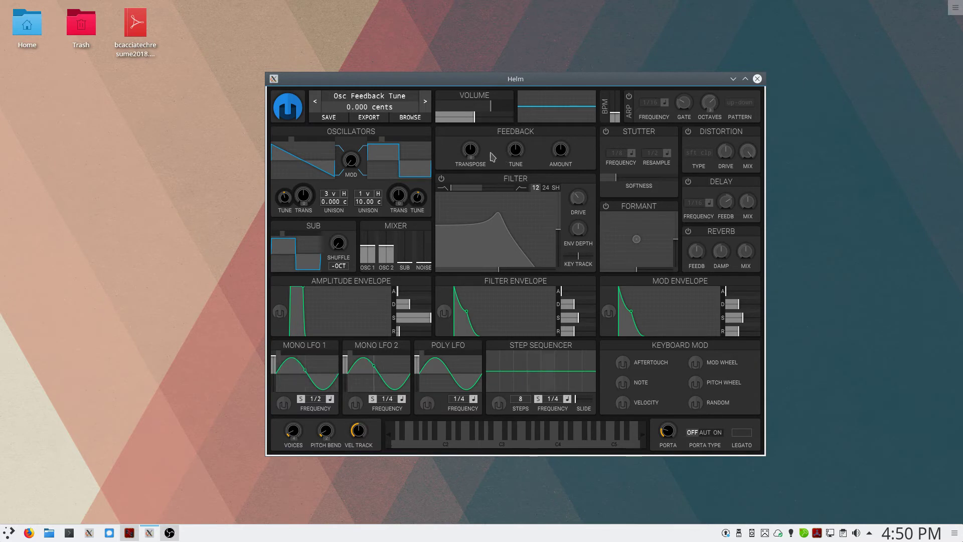
{"action": "left_click_drag", "start_coordinate": [471, 152], "coordinate": [471, 173]}
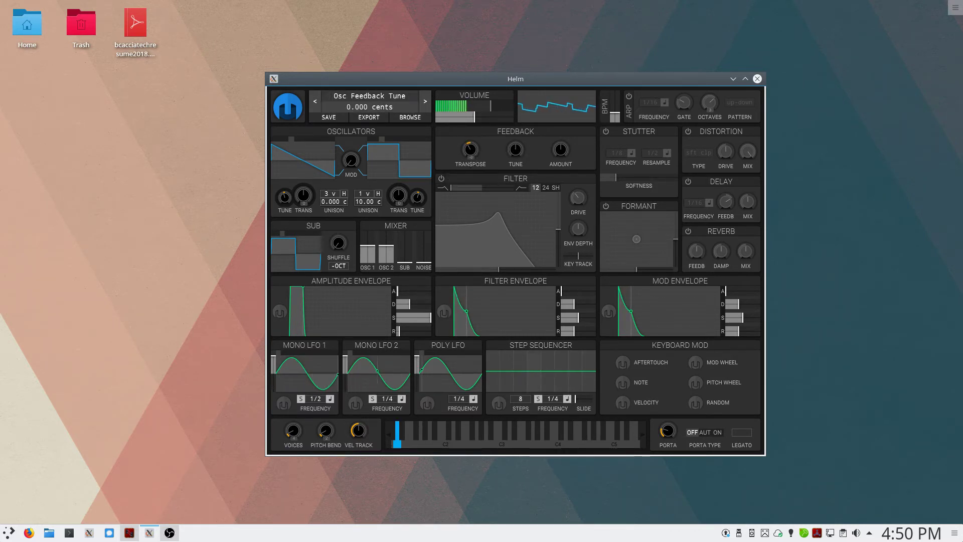
{"action": "left_click_drag", "start_coordinate": [516, 149], "coordinate": [560, 155]}
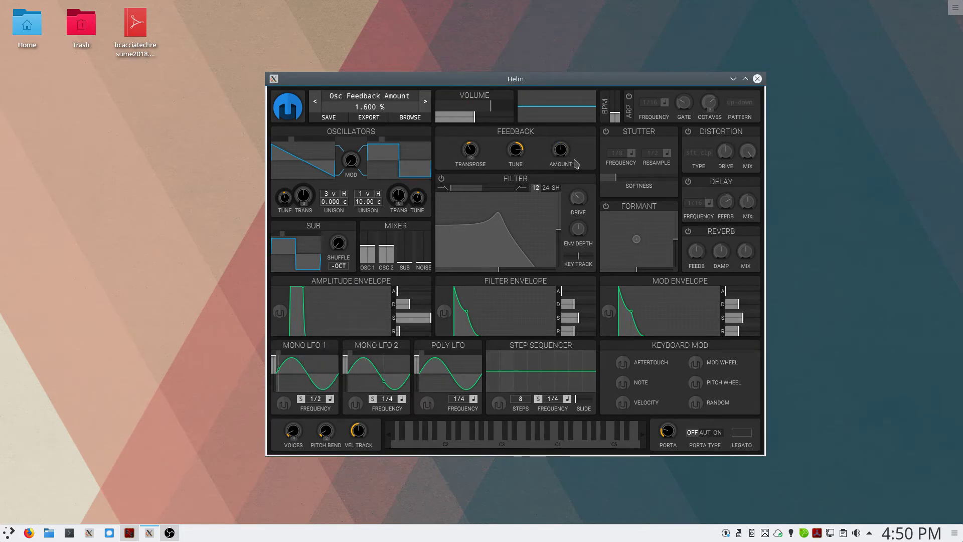
{"action": "left_click_drag", "start_coordinate": [475, 155], "coordinate": [474, 113]}
{"action": "left_click_drag", "start_coordinate": [518, 152], "coordinate": [518, 225]}
{"action": "left_click_drag", "start_coordinate": [563, 152], "coordinate": [563, 117]}
{"action": "left_click_drag", "start_coordinate": [517, 153], "coordinate": [470, 156]}
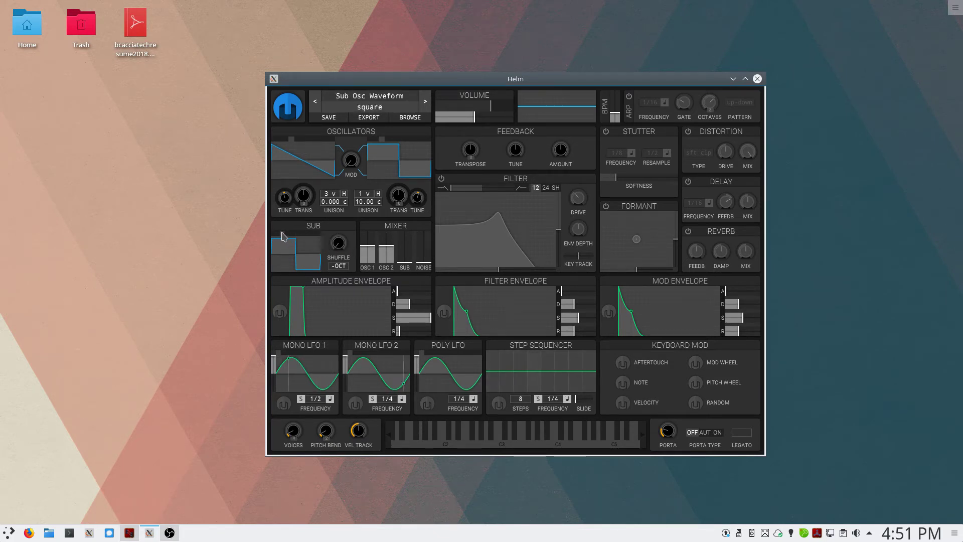
Step: Try the sub oscillator's waveforms and choose the sine wave
{"action": "mouse_move", "coordinate": [281, 233]}
{"action": "left_mouse_down"}
{"action": "mouse_move", "coordinate": [312, 232]}
{"action": "mouse_move", "coordinate": [283, 232]}
{"action": "left_mouse_up"}
{"action": "scroll", "coordinate": [284, 236], "scroll_direction": "down", "scroll_amount": 3}
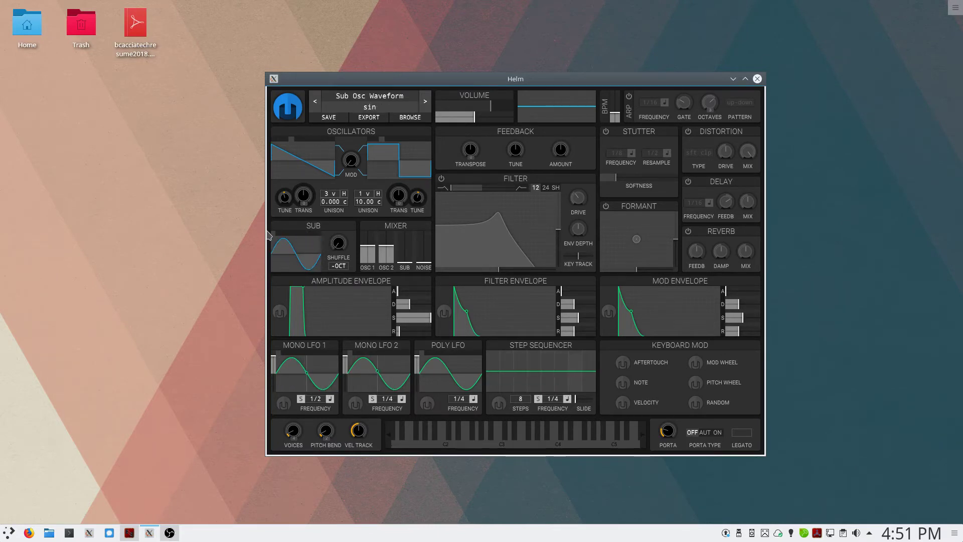
{"action": "scroll", "coordinate": [269, 236], "scroll_direction": "up", "scroll_amount": 1}
{"action": "scroll", "coordinate": [270, 237], "scroll_direction": "down", "scroll_amount": 1}
{"action": "left_click", "coordinate": [394, 436]}
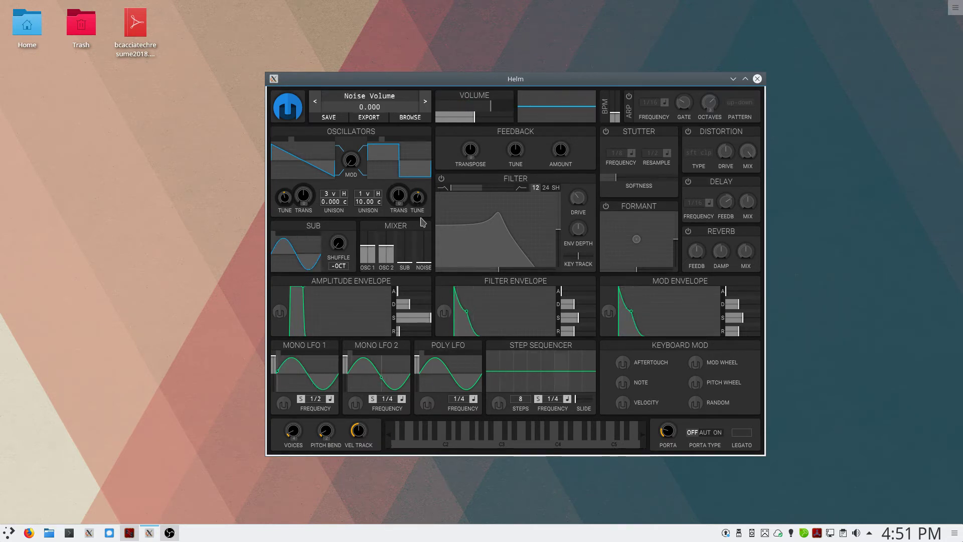
Step: Mute oscillators 1 and 2 in the mixer, raise the sub oscillator's volume, and play a low note
{"action": "left_click_drag", "start_coordinate": [371, 247], "coordinate": [370, 293]}
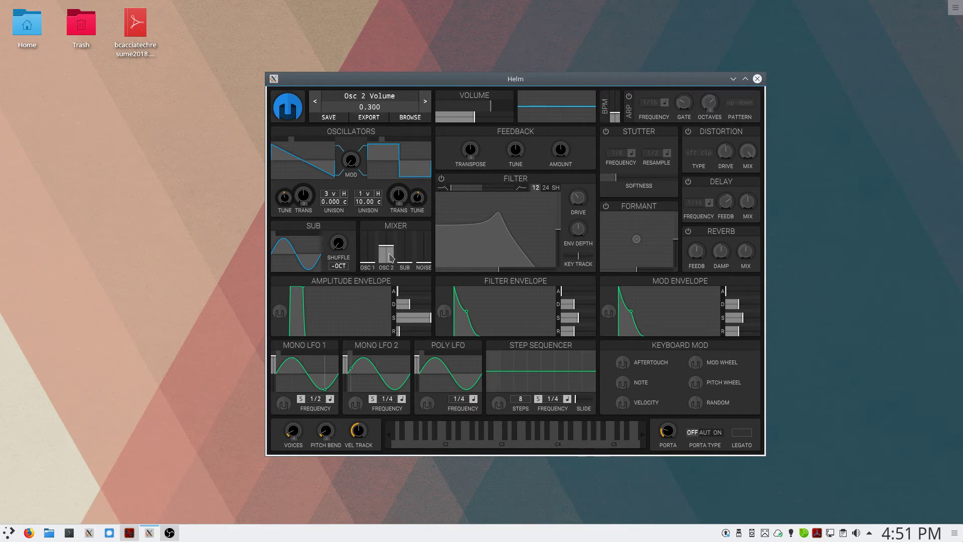
{"action": "left_click_drag", "start_coordinate": [391, 253], "coordinate": [405, 239]}
{"action": "key", "text": "a"}
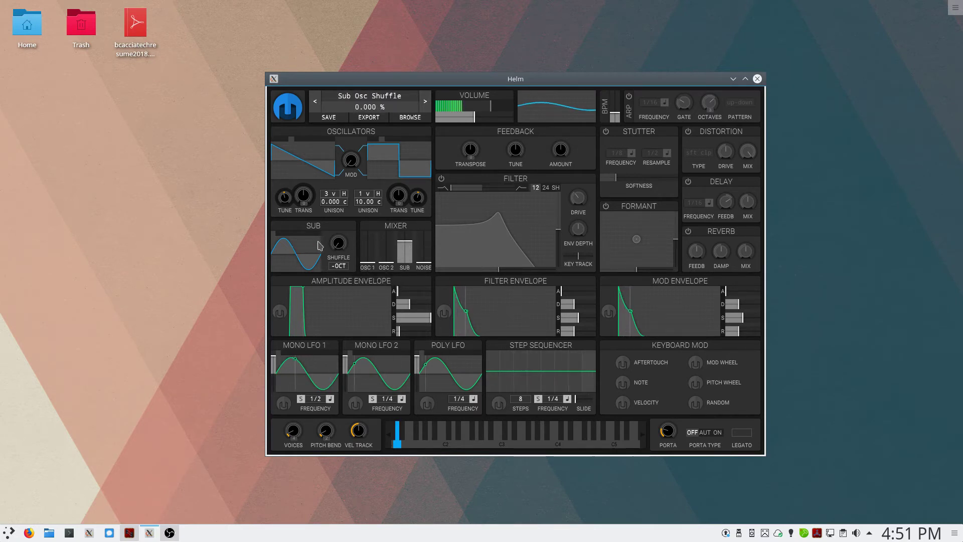
Step: Set the sub oscillator back to square, and try its octave-down switch and shuffle, leaving both off
{"action": "left_click", "coordinate": [284, 236]}
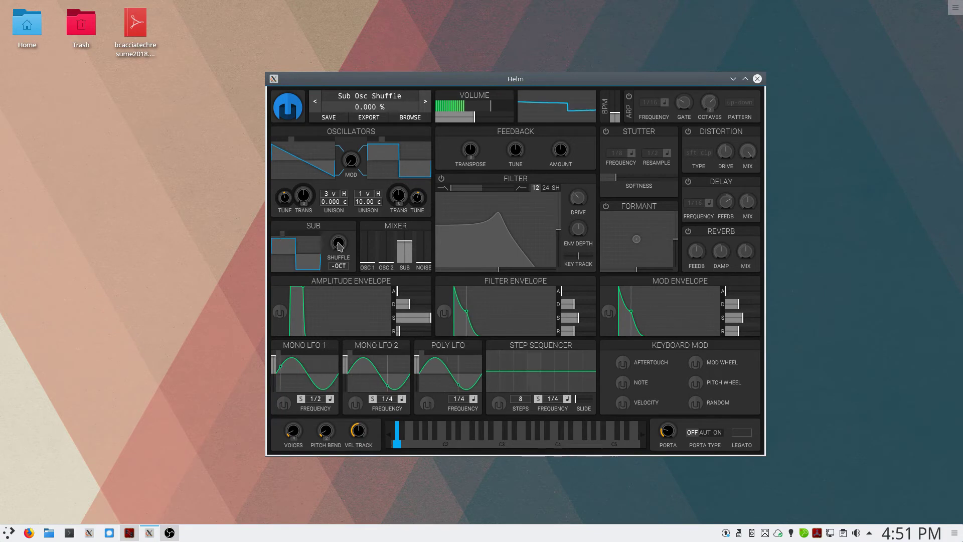
{"action": "left_click", "coordinate": [343, 269]}
{"action": "left_click", "coordinate": [343, 268]}
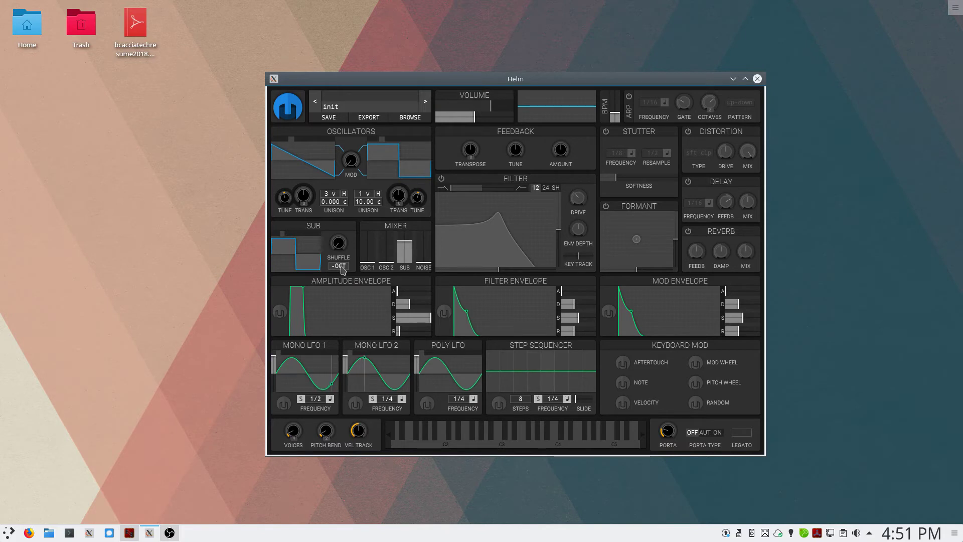
{"action": "mouse_move", "coordinate": [337, 245]}
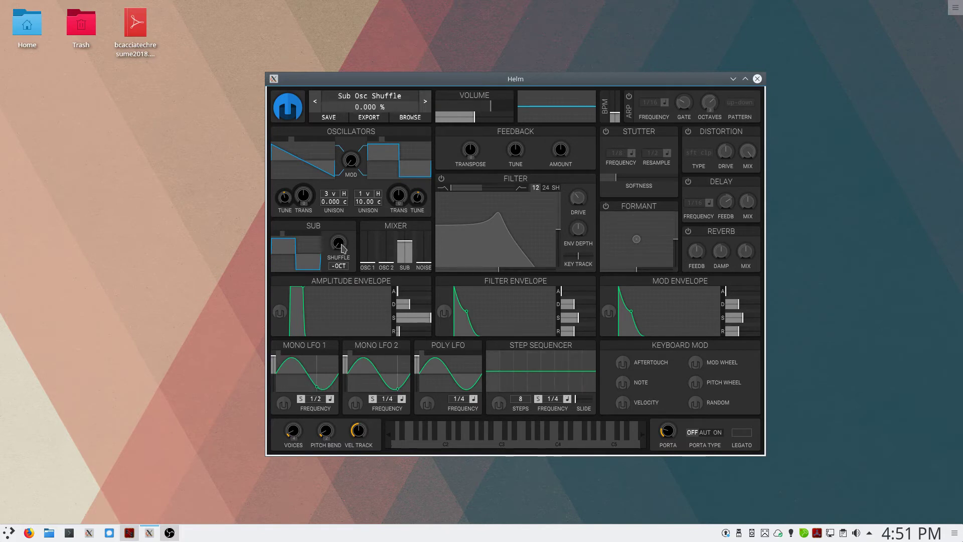
{"action": "mouse_move", "coordinate": [343, 248]}
{"action": "left_mouse_down"}
{"action": "mouse_move", "coordinate": [343, 209]}
{"action": "mouse_move", "coordinate": [343, 252]}
{"action": "left_mouse_up"}
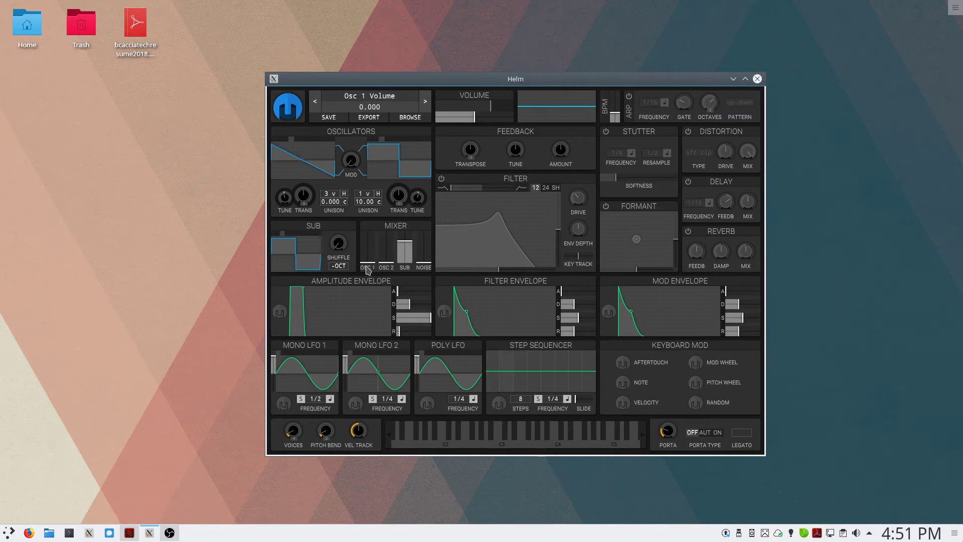
Step: Rebalance the volumes of oscillator 1, oscillator 2 and the sub oscillator in the mixer, testing with a low note
{"action": "left_click_drag", "start_coordinate": [374, 266], "coordinate": [409, 254]}
{"action": "key", "text": "a"}
{"action": "key", "text": "a"}
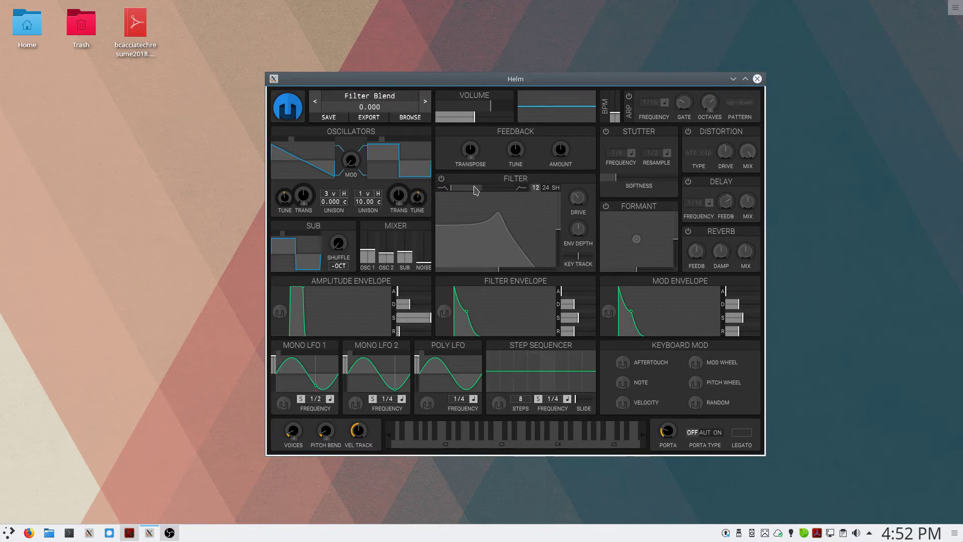
Step: Turn the filter on and vary its resonance and cutoff over a low note, bringing the cutoff to about 89 semitones
{"action": "left_click", "coordinate": [443, 181]}
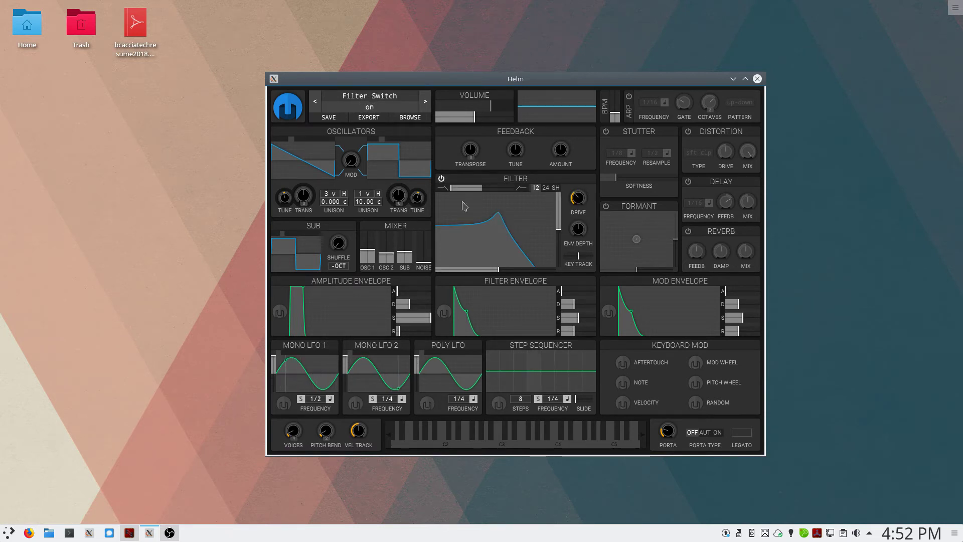
{"action": "key", "text": "a"}
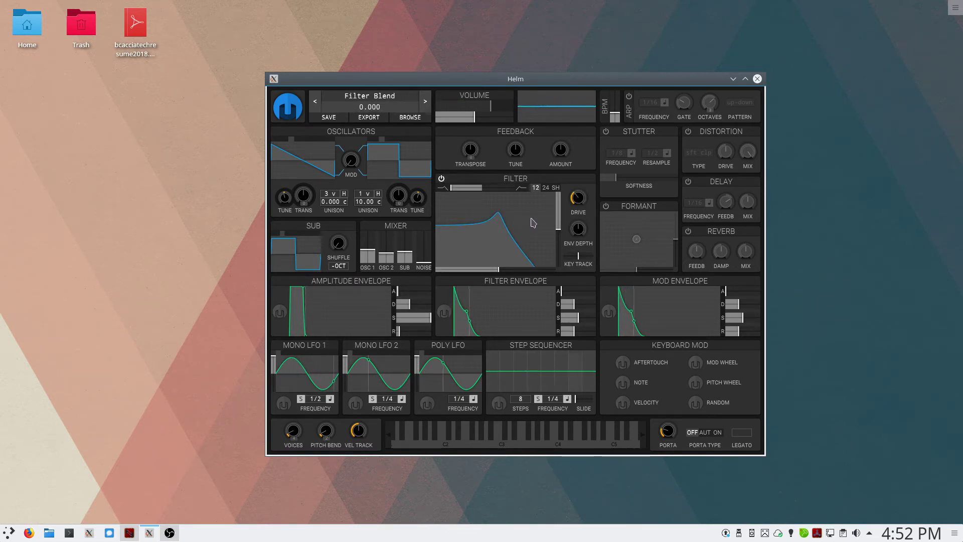
{"action": "left_click_drag", "start_coordinate": [495, 226], "coordinate": [496, 273]}
{"action": "scroll", "coordinate": [497, 276], "scroll_direction": "up", "scroll_amount": 3}
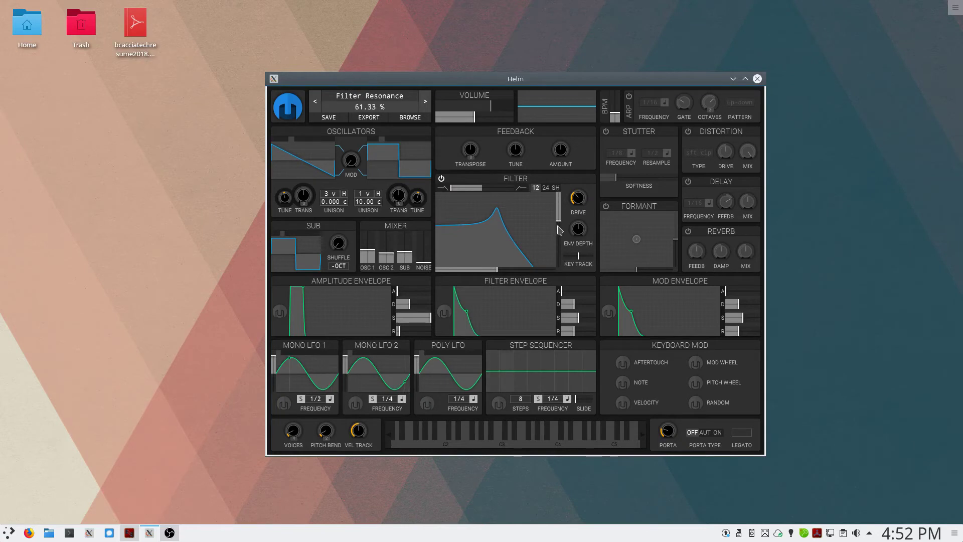
{"action": "left_click_drag", "start_coordinate": [560, 225], "coordinate": [559, 219]}
{"action": "left_click_drag", "start_coordinate": [489, 232], "coordinate": [512, 222]}
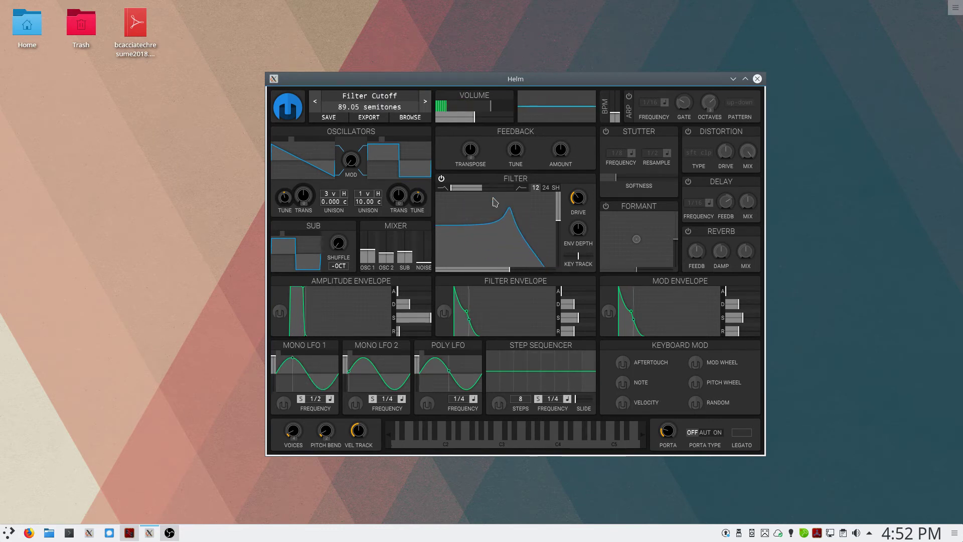
Step: Sweep the filter blend away from low-pass and back, and try the 24 dB slope while moving cutoff and resonance
{"action": "left_click_drag", "start_coordinate": [452, 191], "coordinate": [505, 232]}
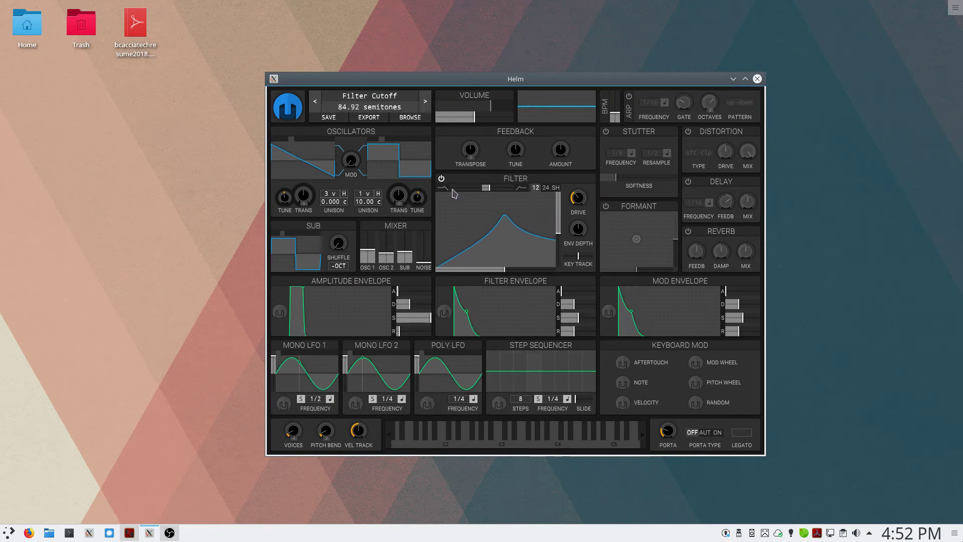
{"action": "left_click_drag", "start_coordinate": [491, 189], "coordinate": [494, 241]}
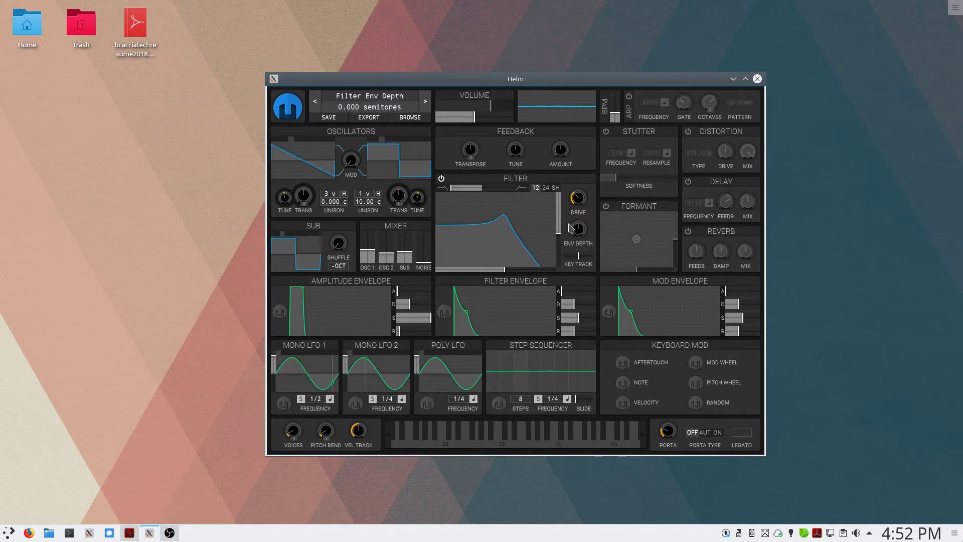
{"action": "left_click", "coordinate": [546, 188]}
{"action": "key", "text": "a"}
{"action": "mouse_move", "coordinate": [503, 241]}
{"action": "left_mouse_down"}
{"action": "mouse_move", "coordinate": [552, 216]}
{"action": "mouse_move", "coordinate": [542, 201]}
{"action": "mouse_move", "coordinate": [527, 206]}
{"action": "mouse_move", "coordinate": [515, 253]}
{"action": "left_mouse_up"}
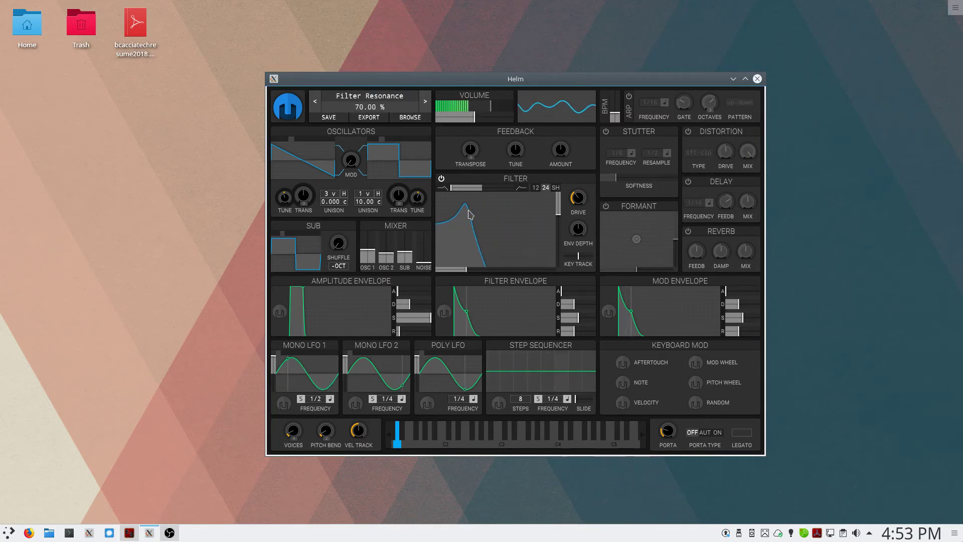
{"action": "left_click_drag", "start_coordinate": [472, 212], "coordinate": [512, 228]}
Step: Switch the filter to shelf mode and try its band, high and low shelf shapes
{"action": "left_click", "coordinate": [556, 188]}
{"action": "left_click", "coordinate": [482, 188]}
{"action": "left_click", "coordinate": [513, 188]}
{"action": "left_click", "coordinate": [450, 188]}
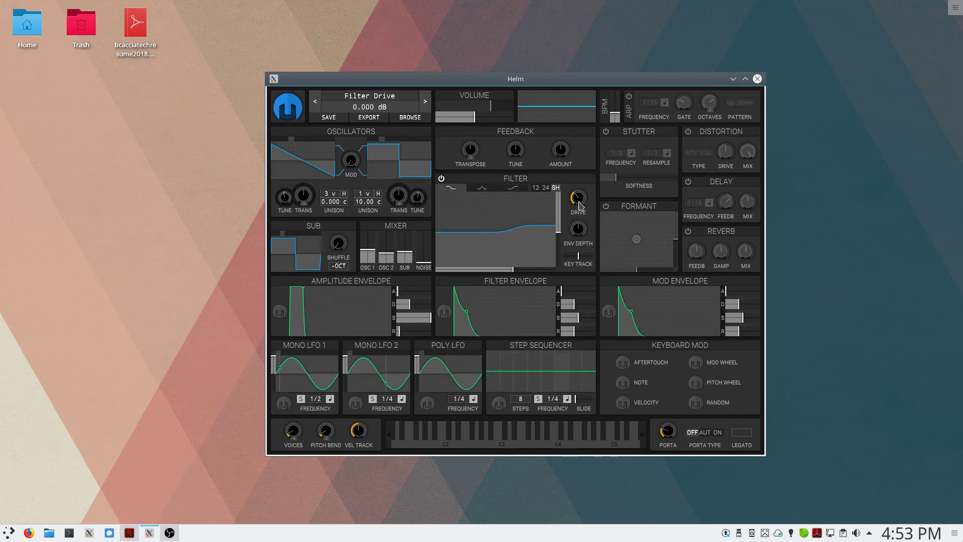
Step: Try the filter's drive and envelope depth, raise its cutoff, and switch the filter back to the 12 dB slope
{"action": "mouse_move", "coordinate": [579, 199]}
{"action": "left_mouse_down"}
{"action": "mouse_move", "coordinate": [578, 132]}
{"action": "mouse_move", "coordinate": [579, 193]}
{"action": "left_mouse_up"}
{"action": "left_click_drag", "start_coordinate": [580, 239], "coordinate": [579, 271]}
{"action": "mouse_move", "coordinate": [546, 233]}
{"action": "left_mouse_down"}
{"action": "mouse_move", "coordinate": [529, 207]}
{"action": "mouse_move", "coordinate": [522, 217]}
{"action": "mouse_move", "coordinate": [504, 203]}
{"action": "mouse_move", "coordinate": [527, 223]}
{"action": "mouse_move", "coordinate": [540, 216]}
{"action": "left_mouse_up"}
{"action": "left_click", "coordinate": [483, 188]}
{"action": "left_click", "coordinate": [536, 188]}
Step: Adjust the filter's envelope depth, and try key tracking in both directions before returning it to zero
{"action": "left_click_drag", "start_coordinate": [577, 233], "coordinate": [578, 252]}
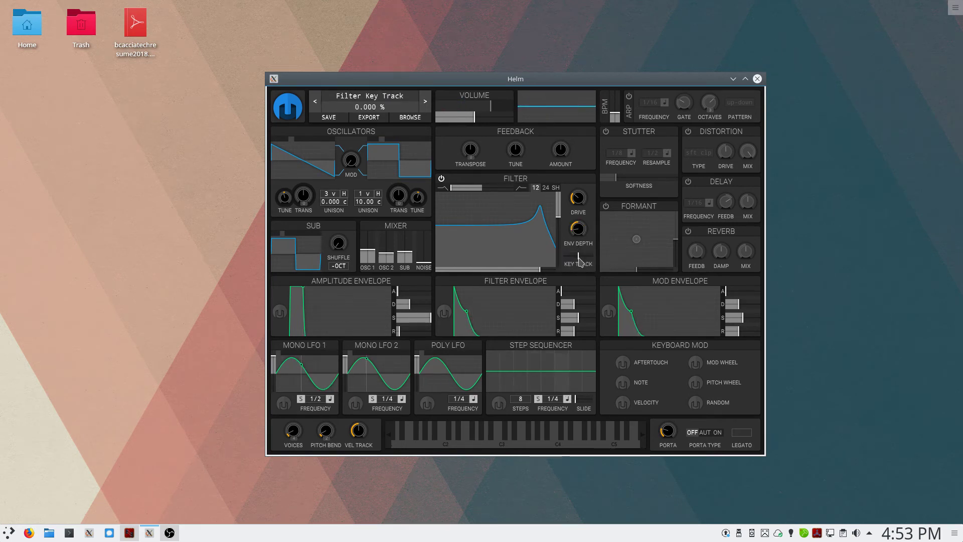
{"action": "left_click_drag", "start_coordinate": [580, 261], "coordinate": [642, 267]}
{"action": "left_click_drag", "start_coordinate": [580, 261], "coordinate": [554, 265]}
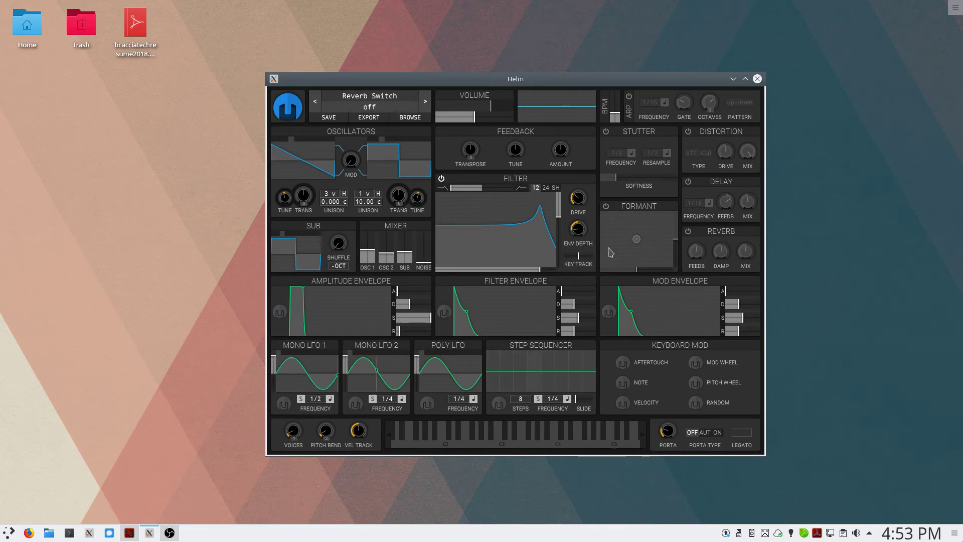
Step: Lower the filter's cutoff and switch the filter off
{"action": "left_click_drag", "start_coordinate": [541, 219], "coordinate": [504, 226]}
{"action": "left_click", "coordinate": [441, 178]}
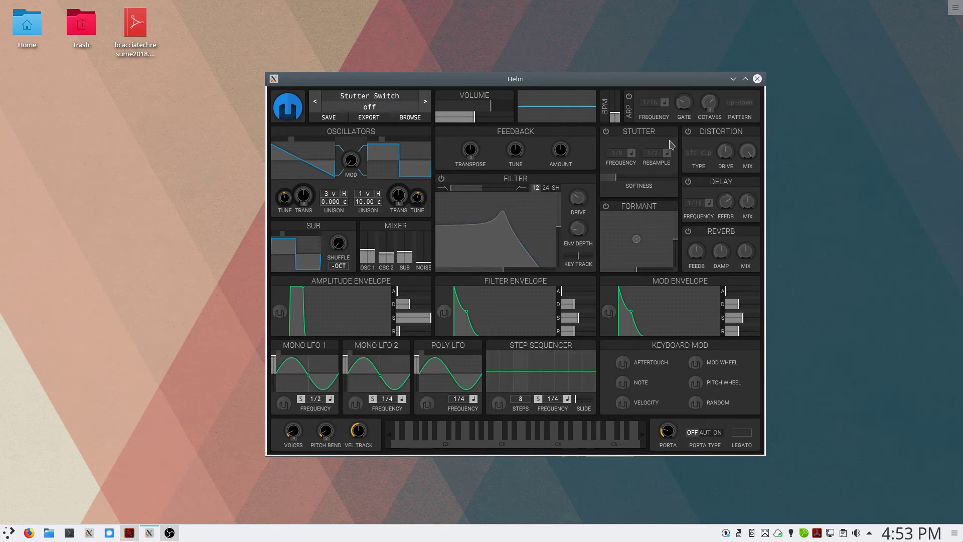
Step: Switch on the stutter effect and set its frequency to 1/16 while playing a note
{"action": "left_click", "coordinate": [606, 132]}
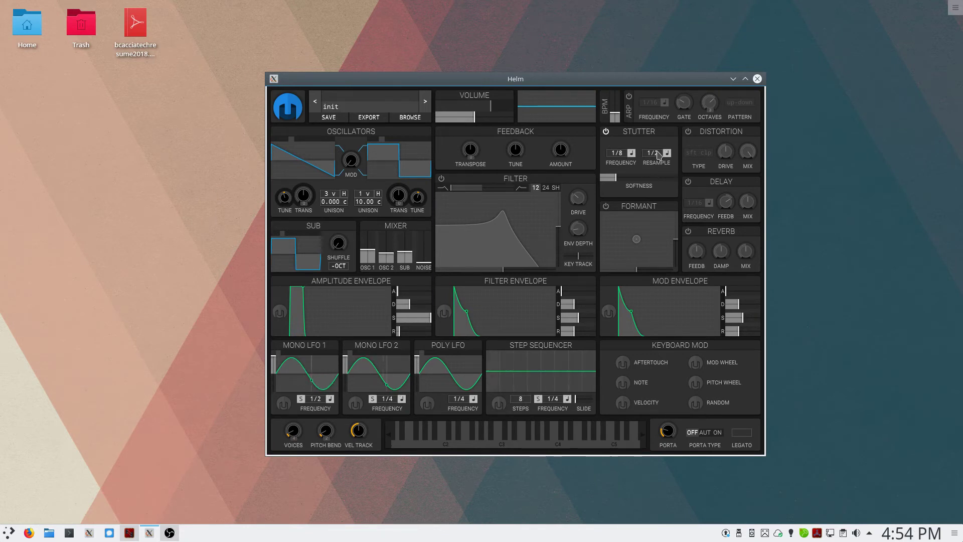
{"action": "key", "text": "a"}
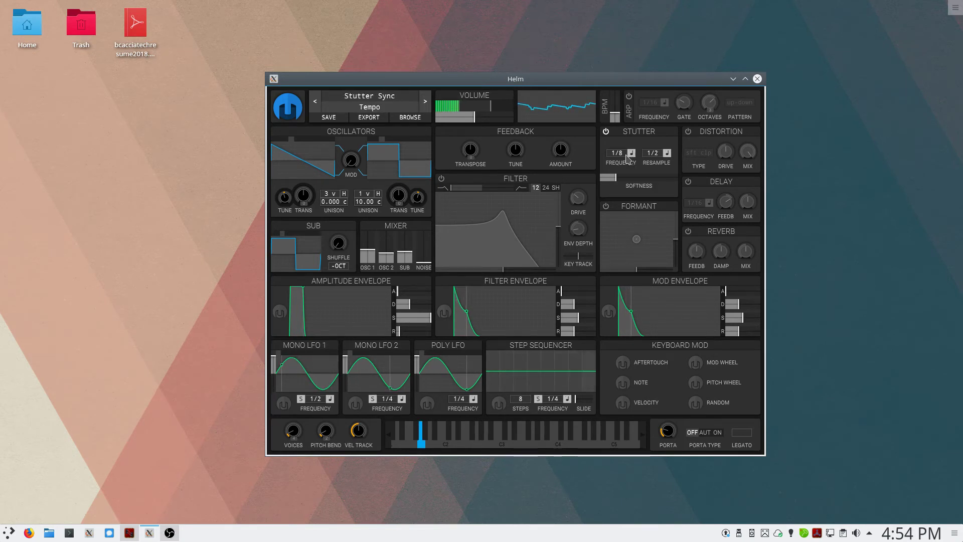
{"action": "scroll", "coordinate": [626, 157], "scroll_direction": "up", "scroll_amount": 1}
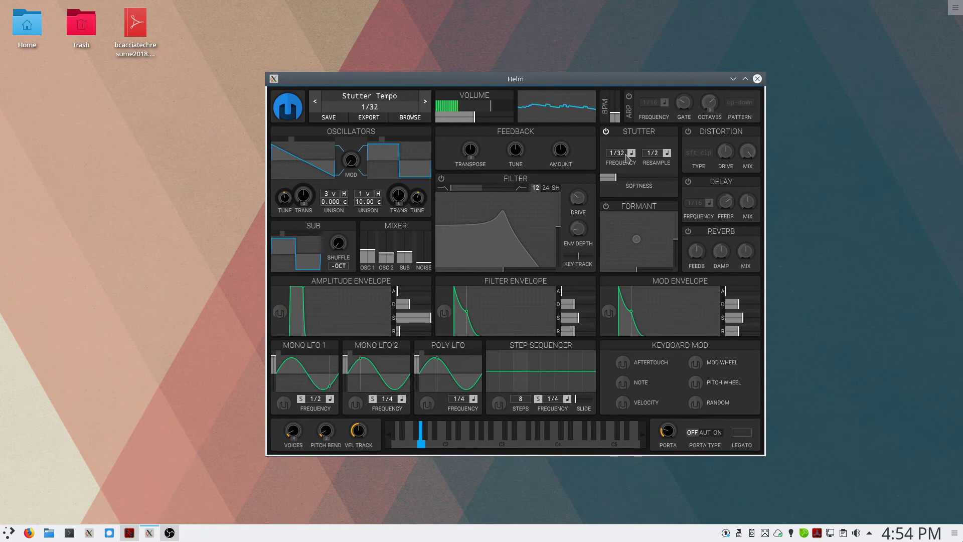
{"action": "scroll", "coordinate": [626, 158], "scroll_direction": "down", "scroll_amount": 3}
{"action": "scroll", "coordinate": [626, 157], "scroll_direction": "up", "scroll_amount": 3}
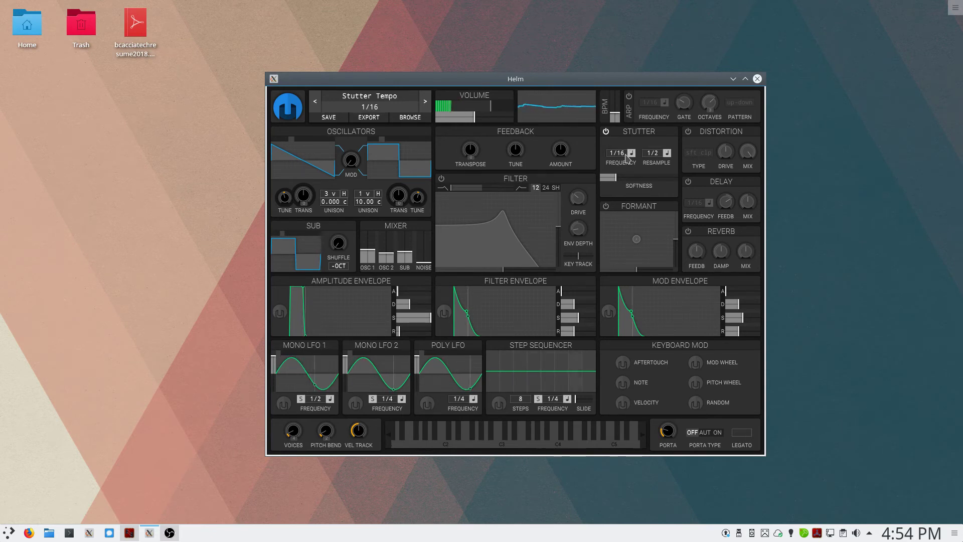
Step: Try the stutter frequency in Seconds with shorter and longer times, and return its sync to Tempo
{"action": "left_click", "coordinate": [631, 153]}
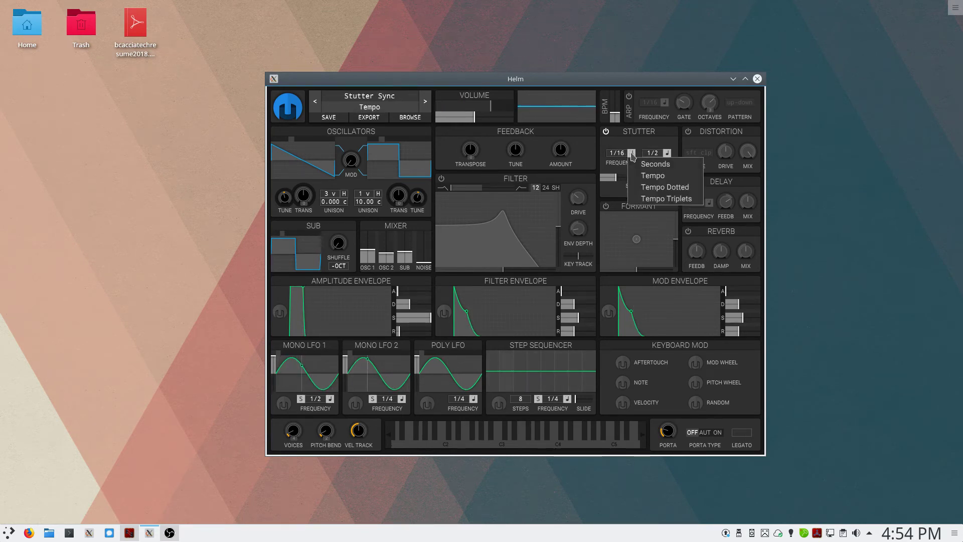
{"action": "left_click", "coordinate": [675, 165]}
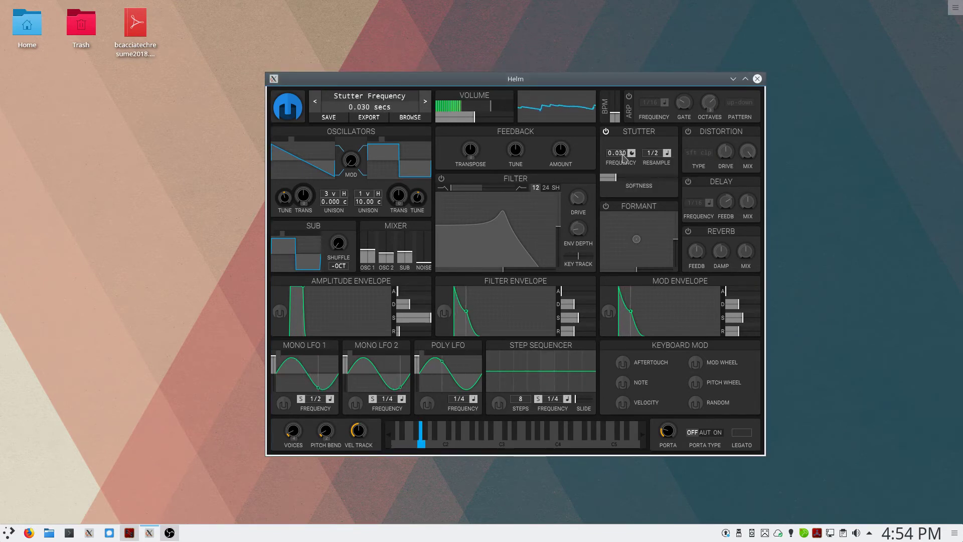
{"action": "scroll", "coordinate": [624, 158], "scroll_direction": "down", "scroll_amount": 10}
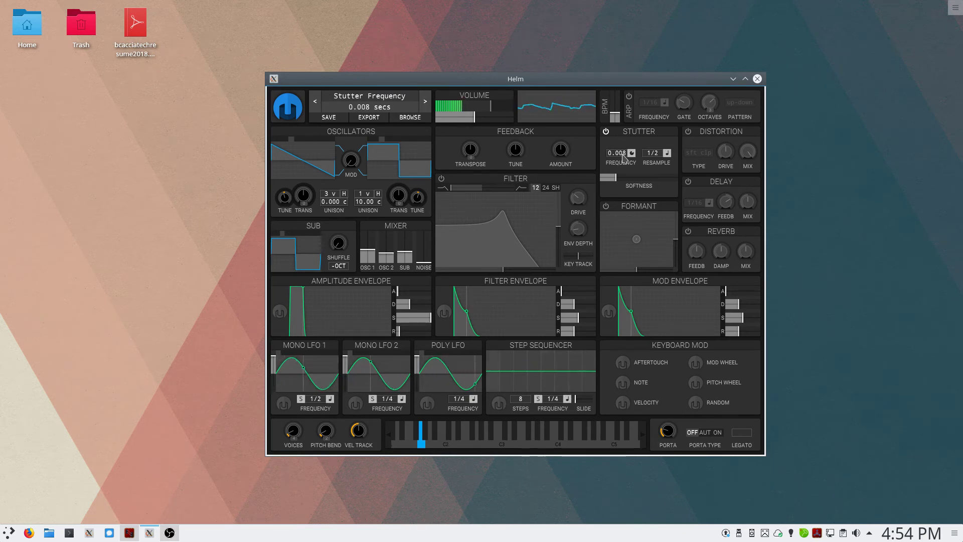
{"action": "scroll", "coordinate": [623, 158], "scroll_direction": "up", "scroll_amount": 15}
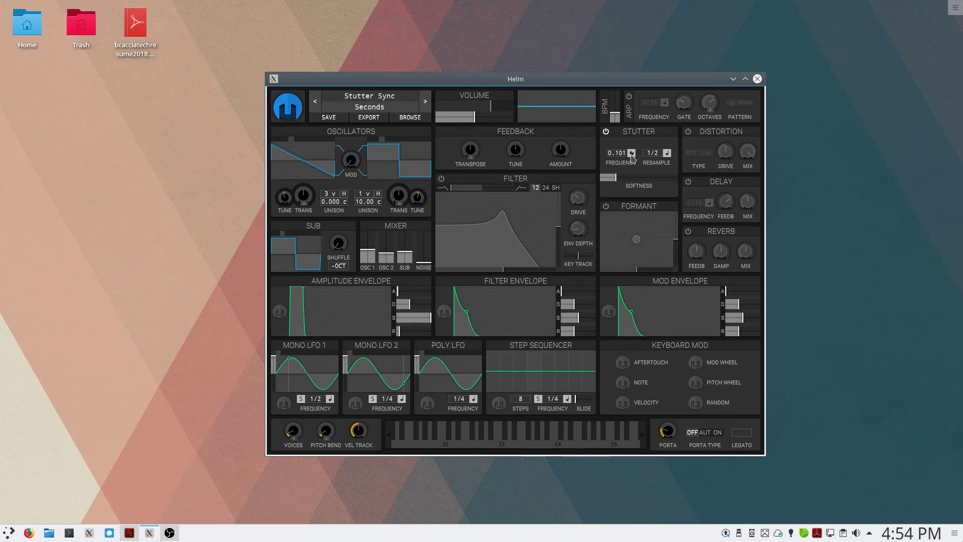
{"action": "left_click", "coordinate": [632, 157]}
{"action": "left_click", "coordinate": [652, 174]}
{"action": "left_click", "coordinate": [636, 155]}
{"action": "left_click", "coordinate": [678, 176]}
Step: Try the stutter's resample rate at 1/1, return it to 1/2, and switch the stutter off
{"action": "left_click", "coordinate": [668, 154]}
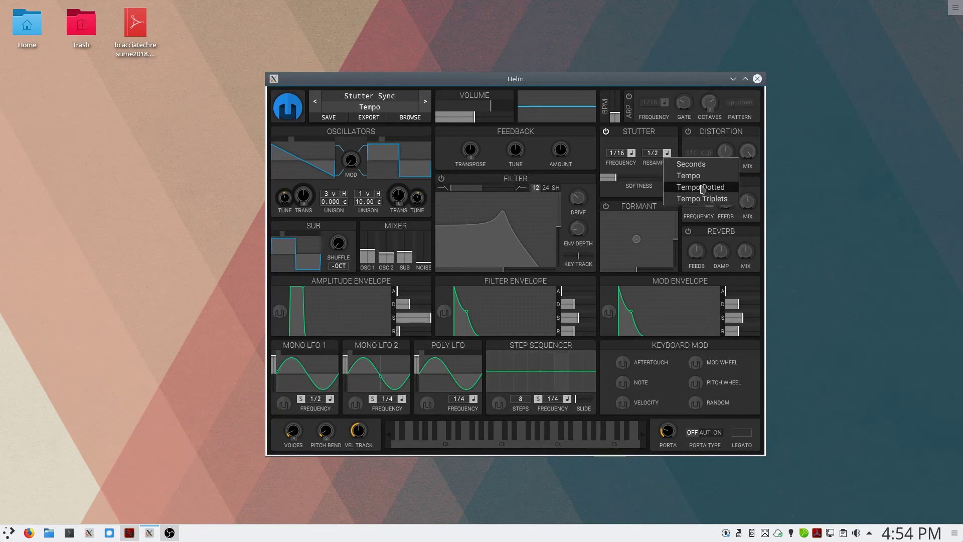
{"action": "left_click", "coordinate": [668, 143]}
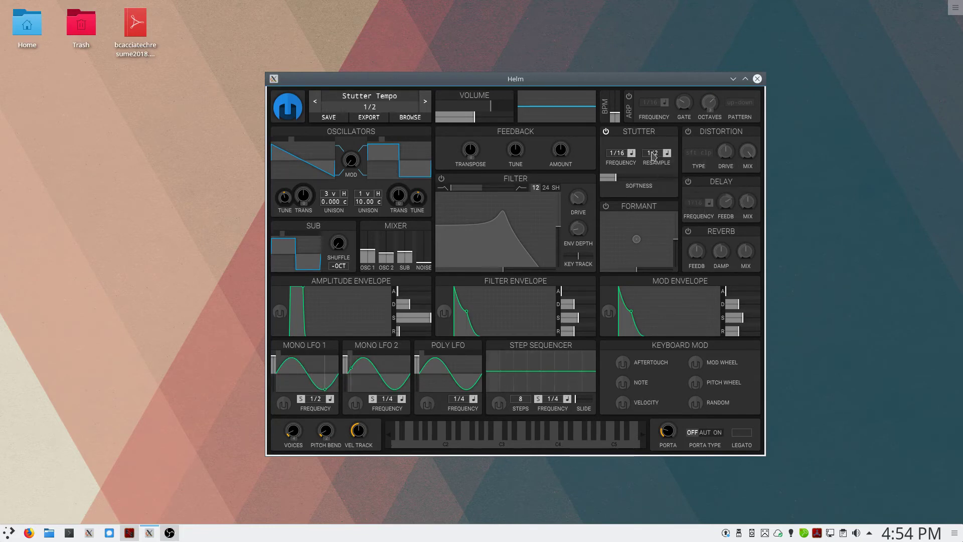
{"action": "scroll", "coordinate": [653, 156], "scroll_direction": "down", "scroll_amount": 3}
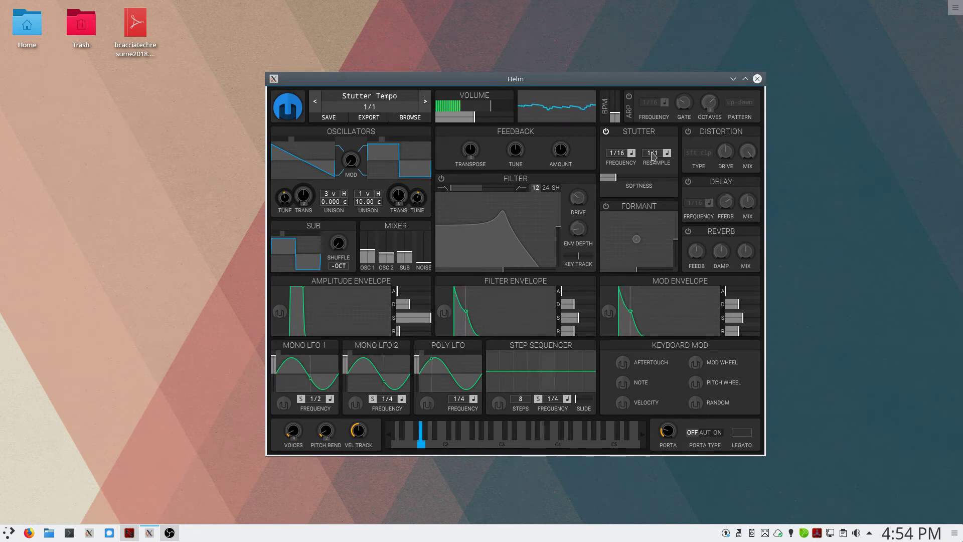
{"action": "scroll", "coordinate": [654, 157], "scroll_direction": "up", "scroll_amount": 3}
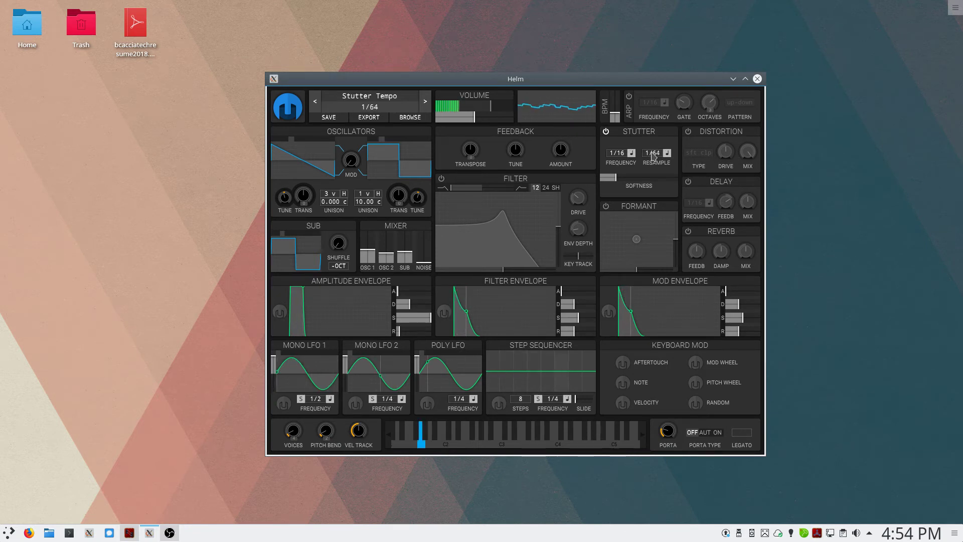
{"action": "left_click", "coordinate": [606, 132]}
Step: Switch on the distortion, look at its types, keep Soft Clip, and switch the distortion off again
{"action": "left_click", "coordinate": [689, 132]}
{"action": "left_click", "coordinate": [700, 153]}
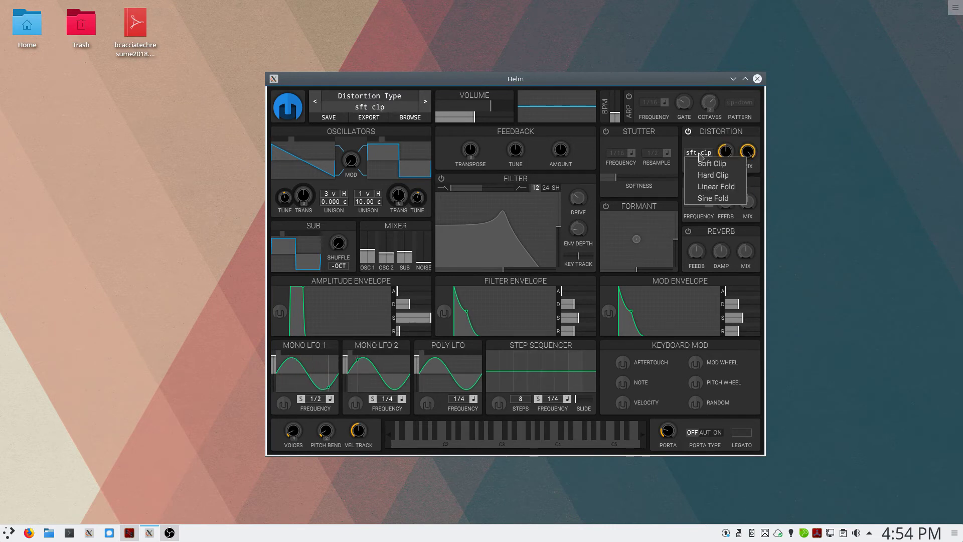
{"action": "left_click", "coordinate": [713, 164]}
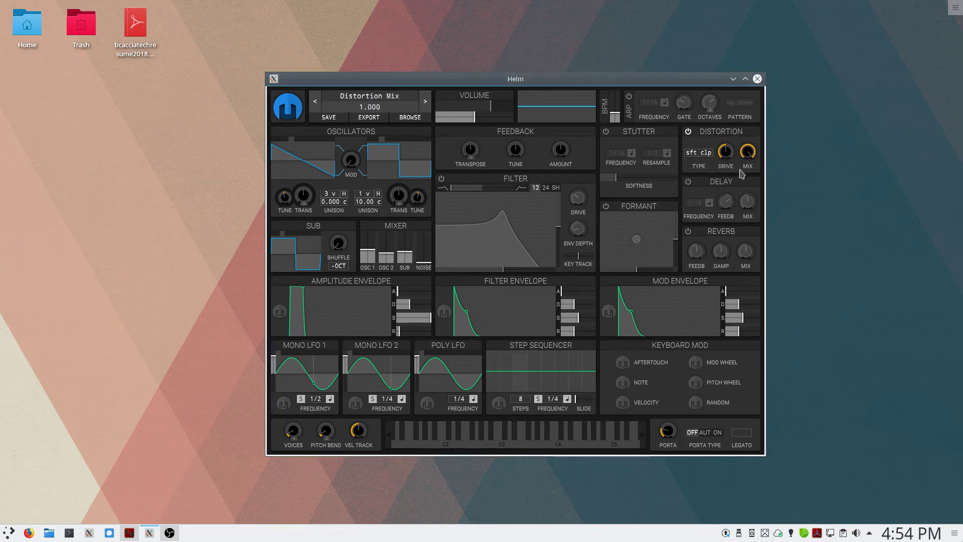
{"action": "left_click", "coordinate": [689, 132]}
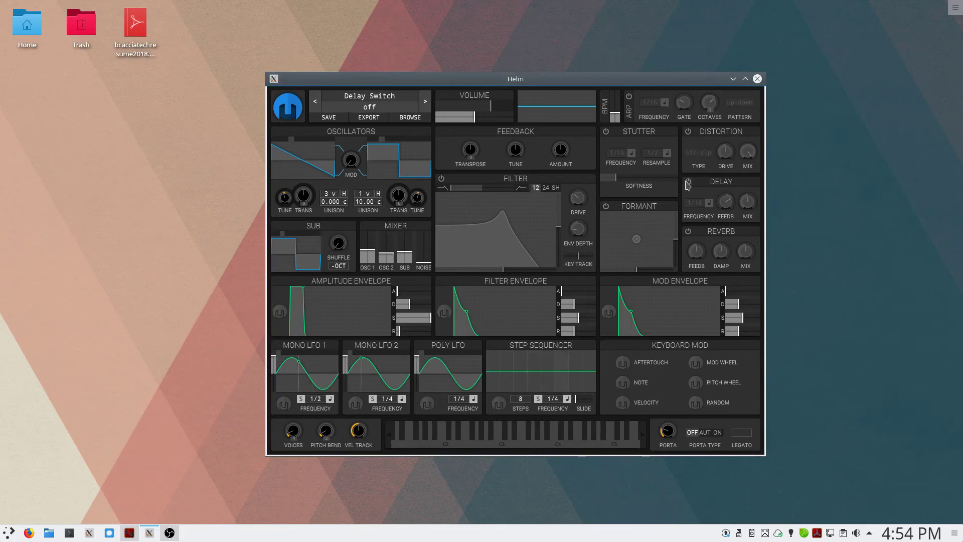
Step: Switch on the delay, try its feedback at -70.4 % with frequencies of 1/64 and 1/4, and switch it off
{"action": "left_click", "coordinate": [689, 182]}
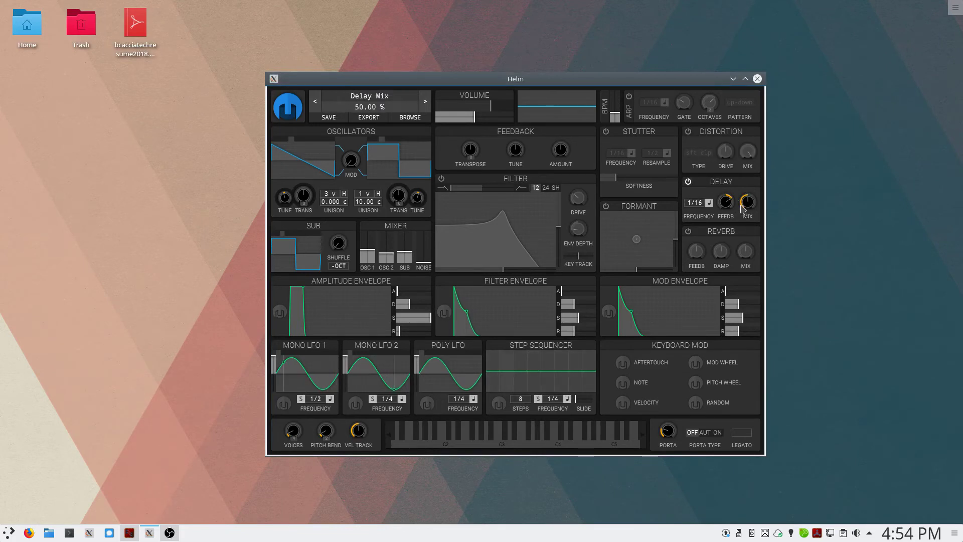
{"action": "mouse_move", "coordinate": [732, 216]}
{"action": "left_click_drag", "start_coordinate": [727, 203], "coordinate": [728, 271]}
{"action": "scroll", "coordinate": [696, 204], "scroll_direction": "up", "scroll_amount": 2}
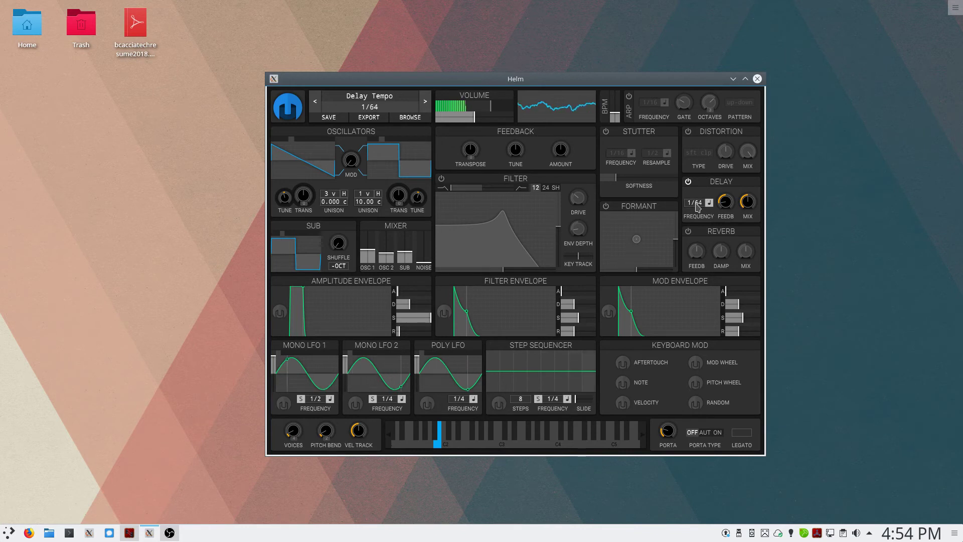
{"action": "scroll", "coordinate": [697, 204], "scroll_direction": "up", "scroll_amount": 4}
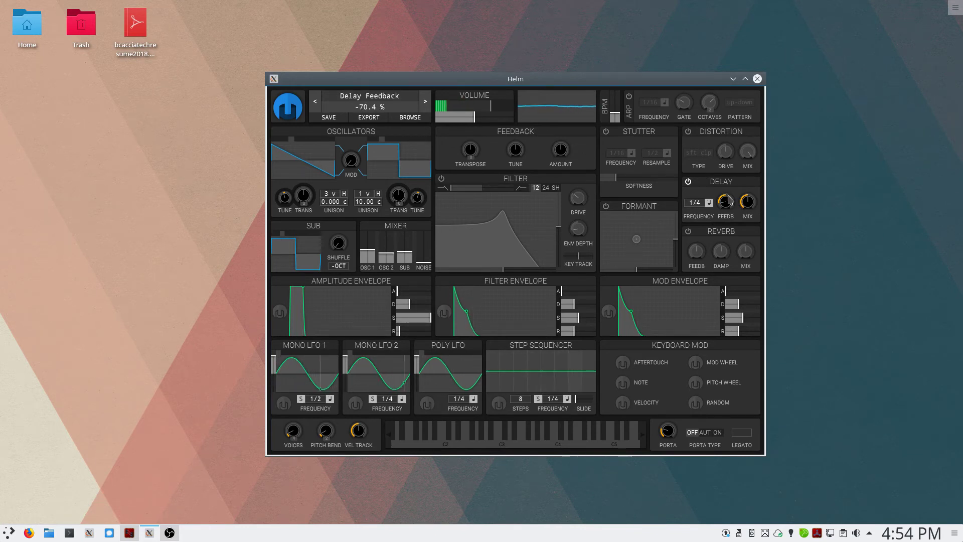
{"action": "left_click", "coordinate": [688, 183]}
Step: Switch the reverb on to try it and switch it off again
{"action": "left_click", "coordinate": [689, 233]}
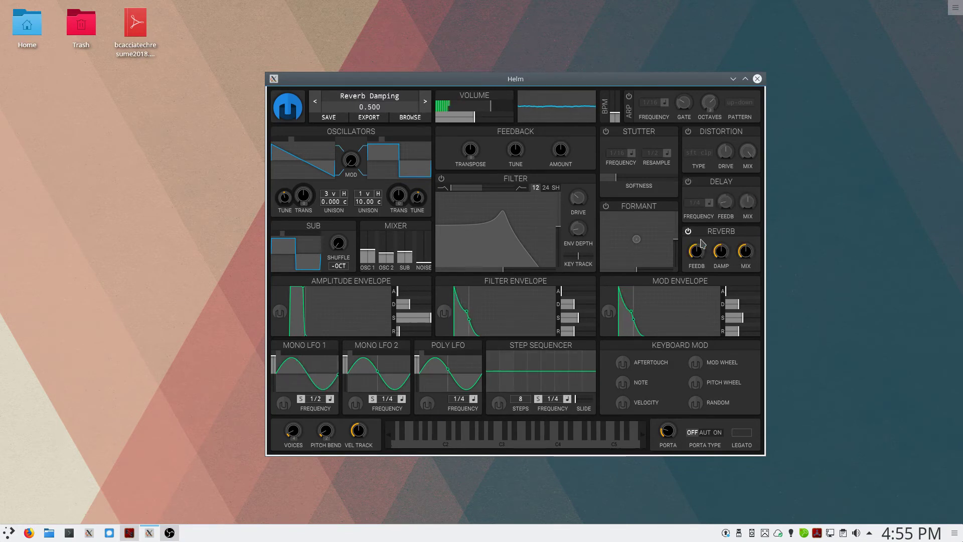
{"action": "left_click", "coordinate": [687, 231]}
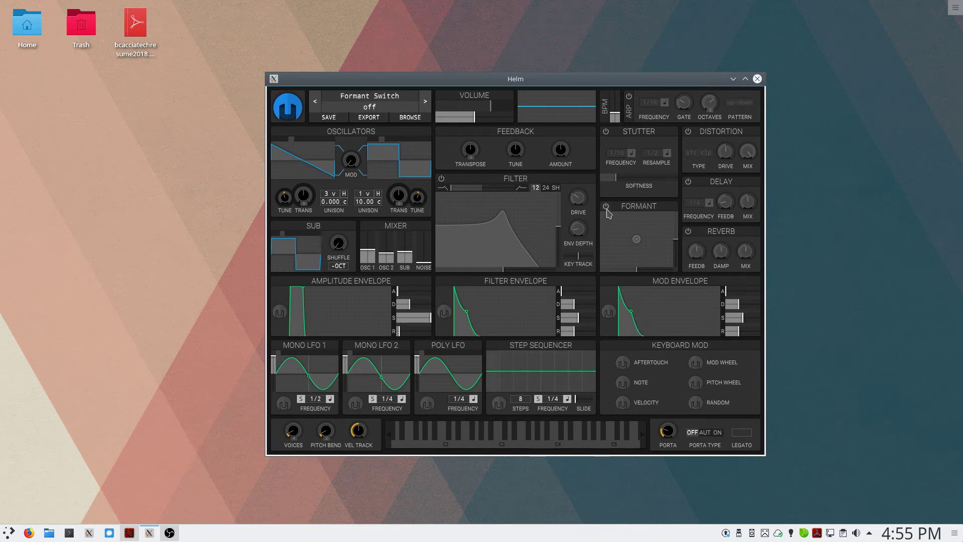
Step: Switch on the formant filter, move its control point slightly up from the centre, and switch it off
{"action": "left_click", "coordinate": [607, 210]}
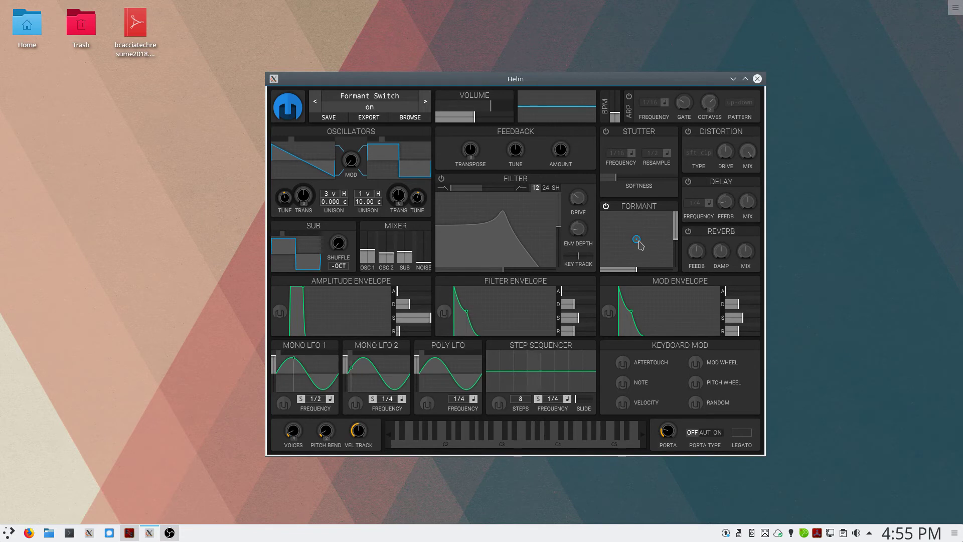
{"action": "mouse_move", "coordinate": [639, 241]}
{"action": "left_mouse_down"}
{"action": "mouse_move", "coordinate": [612, 222]}
{"action": "mouse_move", "coordinate": [607, 250]}
{"action": "mouse_move", "coordinate": [637, 237]}
{"action": "mouse_move", "coordinate": [622, 216]}
{"action": "mouse_move", "coordinate": [592, 210]}
{"action": "mouse_move", "coordinate": [603, 246]}
{"action": "mouse_move", "coordinate": [622, 266]}
{"action": "mouse_move", "coordinate": [662, 264]}
{"action": "mouse_move", "coordinate": [626, 234]}
{"action": "mouse_move", "coordinate": [614, 263]}
{"action": "mouse_move", "coordinate": [615, 251]}
{"action": "mouse_move", "coordinate": [642, 233]}
{"action": "left_mouse_up"}
{"action": "left_click", "coordinate": [606, 207]}
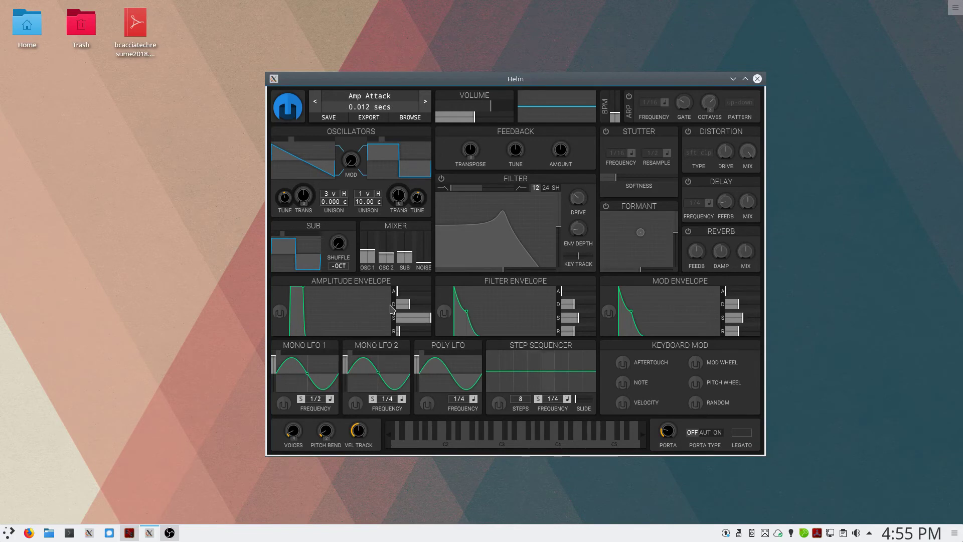
Step: Lengthen the amplitude envelope's attack slightly while playing a note
{"action": "key", "text": "t"}
{"action": "mouse_move", "coordinate": [402, 295]}
{"action": "left_mouse_down"}
{"action": "mouse_move", "coordinate": [426, 300]}
{"action": "mouse_move", "coordinate": [402, 292]}
{"action": "left_mouse_up"}
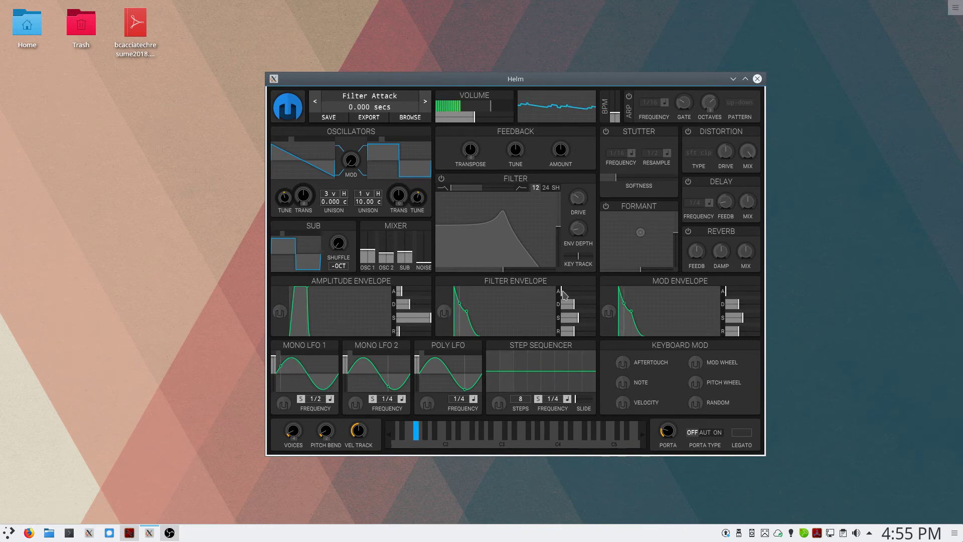
Step: Switch the filter on, try a filter envelope attack of 4 seconds, and bring the attack back to minimum
{"action": "left_click", "coordinate": [442, 178]}
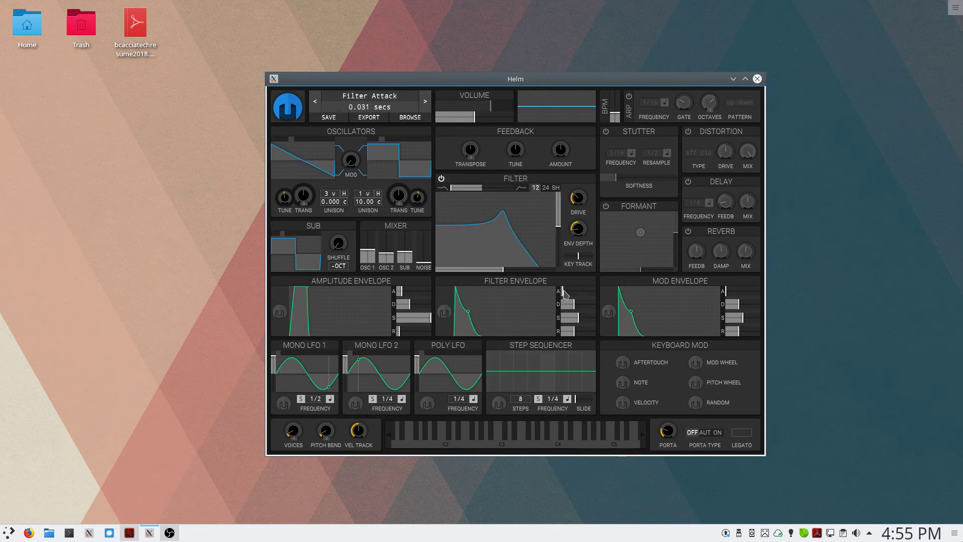
{"action": "left_click_drag", "start_coordinate": [563, 291], "coordinate": [579, 292]}
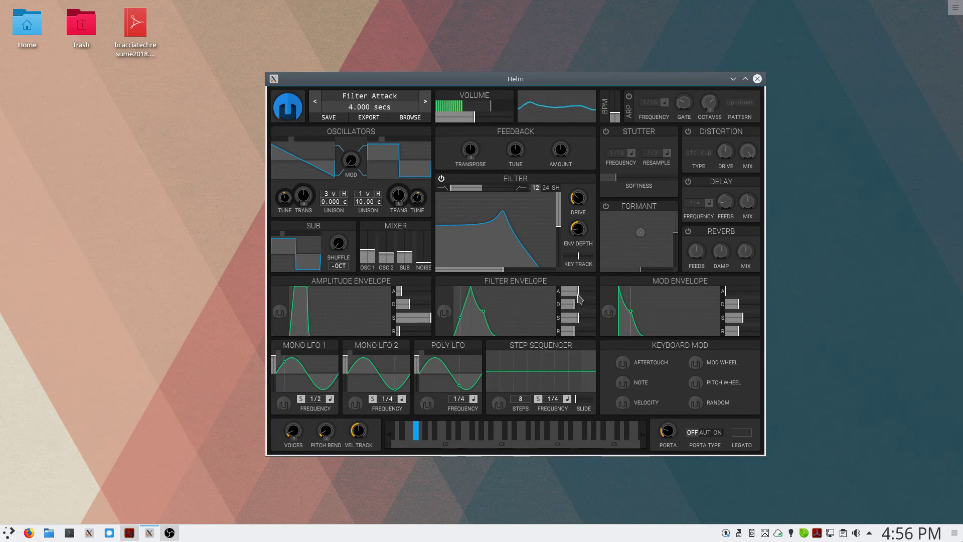
{"action": "left_click_drag", "start_coordinate": [577, 294], "coordinate": [559, 293]}
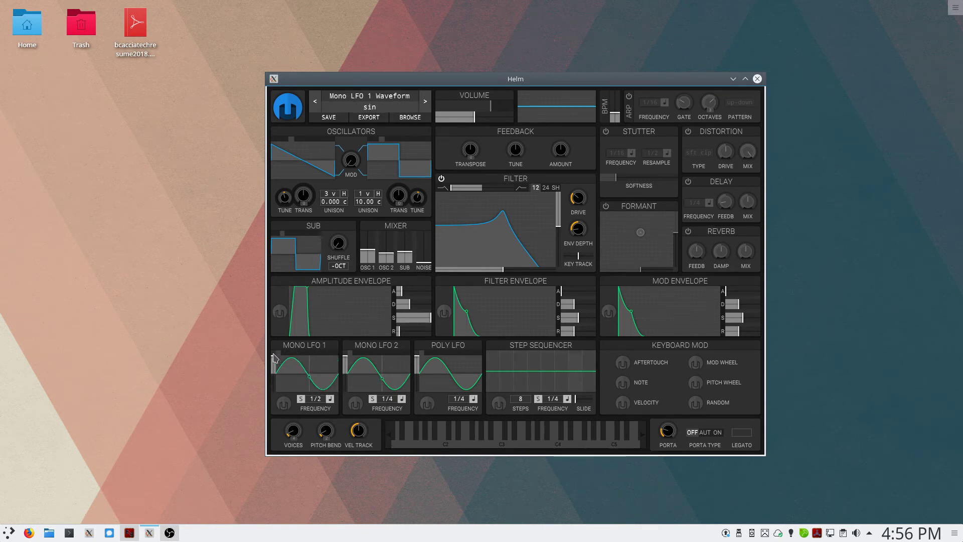
Step: Try other waveforms for Mono LFO 1 and return it to the sine wave
{"action": "left_click", "coordinate": [329, 359]}
{"action": "left_click", "coordinate": [336, 359]}
{"action": "left_click_drag", "start_coordinate": [334, 355], "coordinate": [319, 355]}
Step: View Mono LFO 1's retrigger and tempo sync options, and set its frequency to 1/1
{"action": "left_click", "coordinate": [302, 399]}
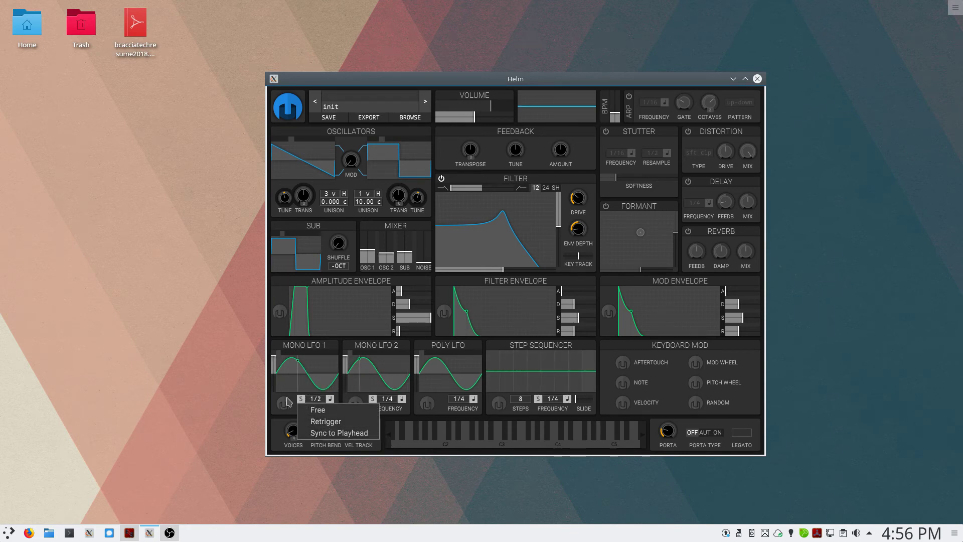
{"action": "left_click", "coordinate": [321, 410]}
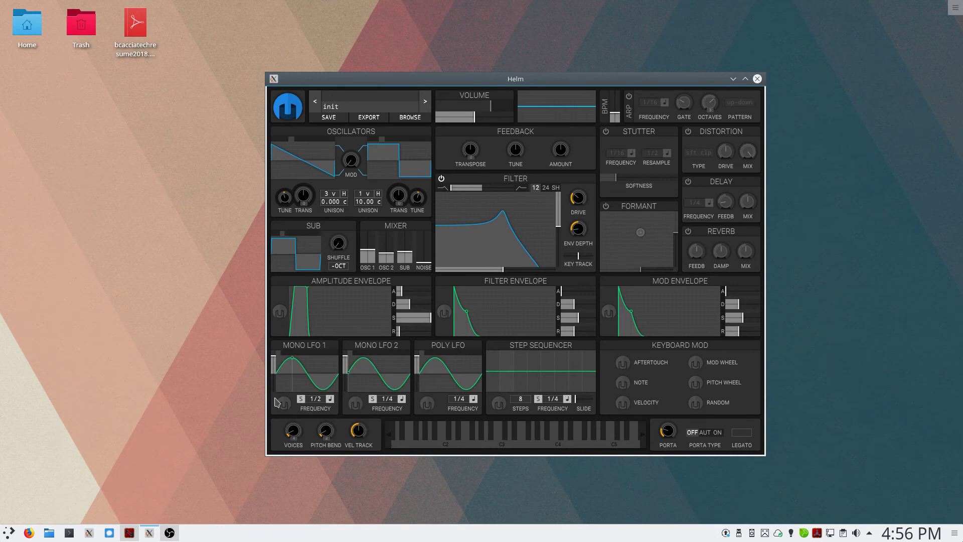
{"action": "scroll", "coordinate": [315, 400], "scroll_direction": "down", "scroll_amount": 6}
{"action": "left_click", "coordinate": [330, 399]}
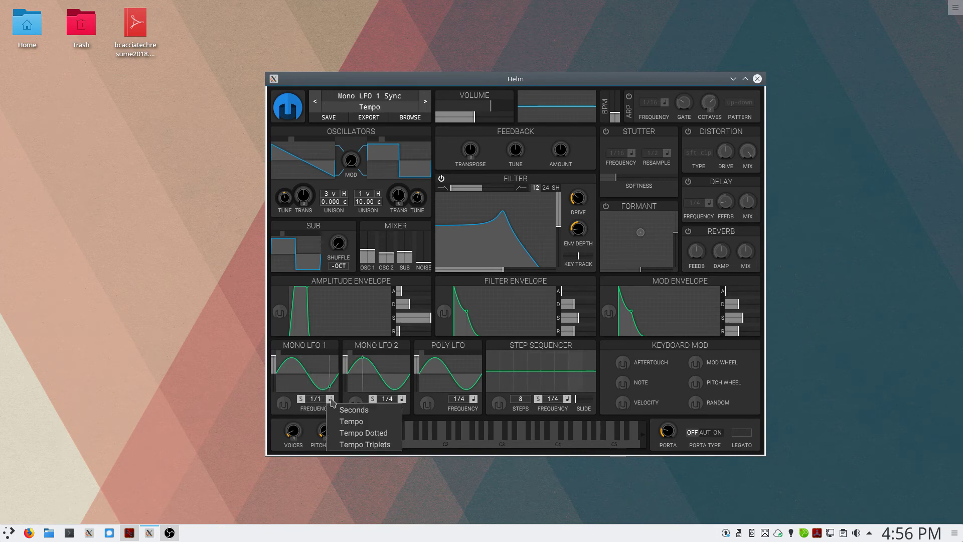
{"action": "left_click", "coordinate": [283, 398]}
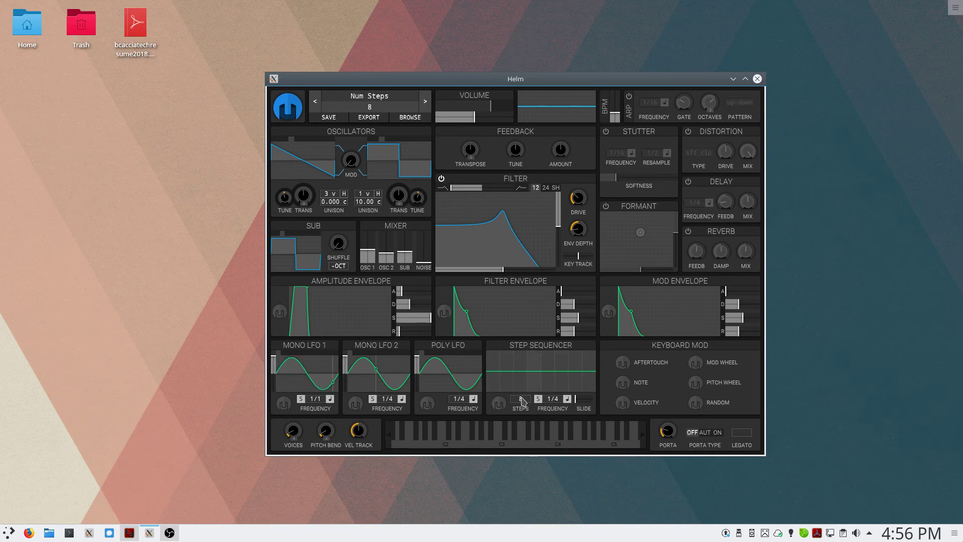
Step: Draw an uneven pattern of high and low levels across the step sequencer's 8 steps
{"action": "scroll", "coordinate": [517, 402], "scroll_direction": "down", "scroll_amount": 7}
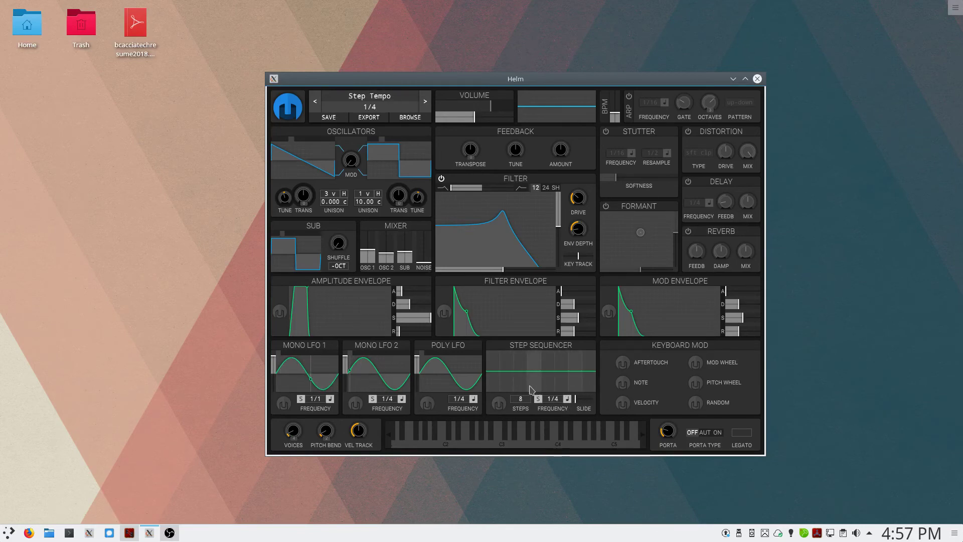
{"action": "mouse_move", "coordinate": [494, 371]}
{"action": "left_mouse_down"}
{"action": "mouse_move", "coordinate": [520, 381]}
{"action": "mouse_move", "coordinate": [525, 358]}
{"action": "mouse_move", "coordinate": [537, 387]}
{"action": "mouse_move", "coordinate": [551, 361]}
{"action": "mouse_move", "coordinate": [563, 375]}
{"action": "mouse_move", "coordinate": [576, 356]}
{"action": "mouse_move", "coordinate": [590, 388]}
{"action": "left_mouse_up"}
{"action": "left_click", "coordinate": [493, 375]}
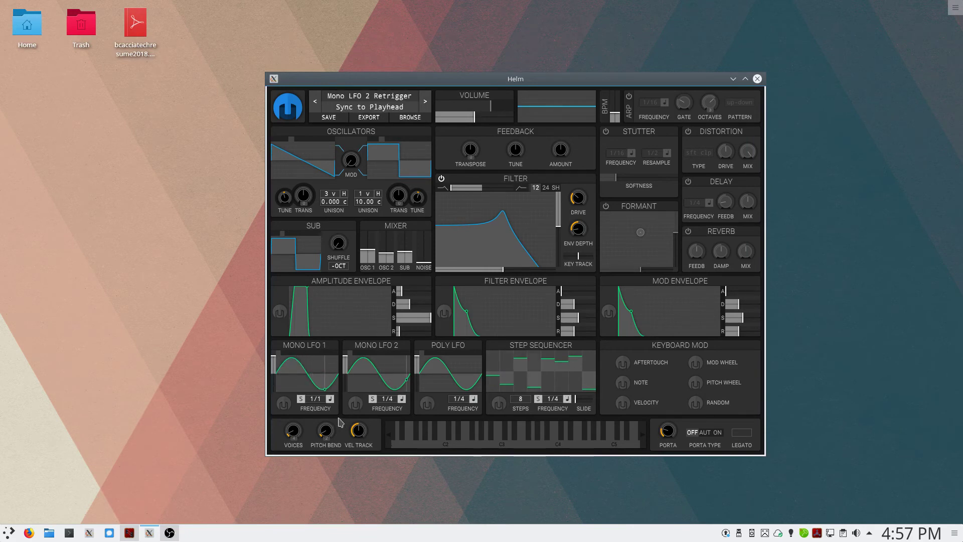
Step: Play across the on-screen keyboard and raise the number of voices
{"action": "left_click_drag", "start_coordinate": [431, 443], "coordinate": [576, 444]}
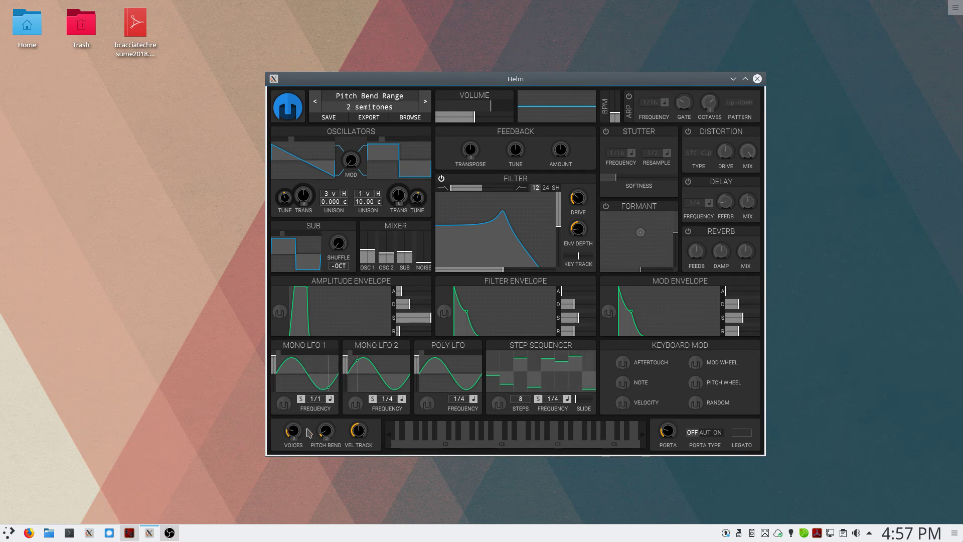
{"action": "scroll", "coordinate": [302, 432], "scroll_direction": "up", "scroll_amount": 4}
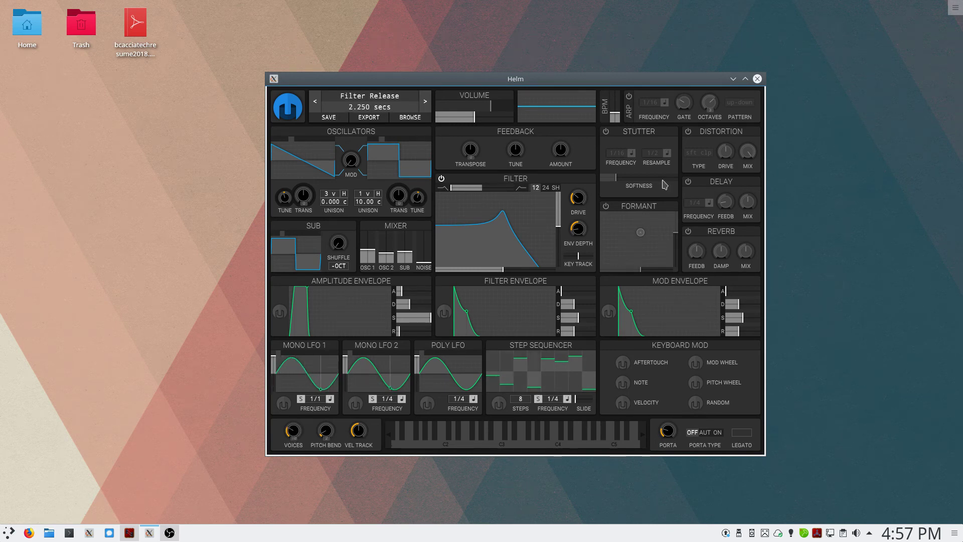
Step: Assign Mono LFO 1 as a modulation source on the filter cutoff and lower the filter's resonance
{"action": "left_click_drag", "start_coordinate": [584, 77], "coordinate": [569, 69]}
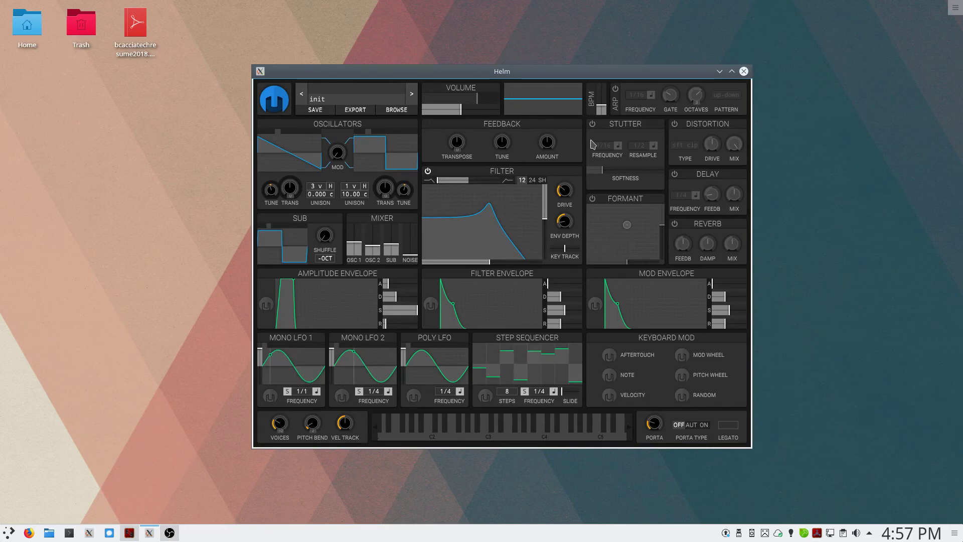
{"action": "mouse_move", "coordinate": [430, 108]}
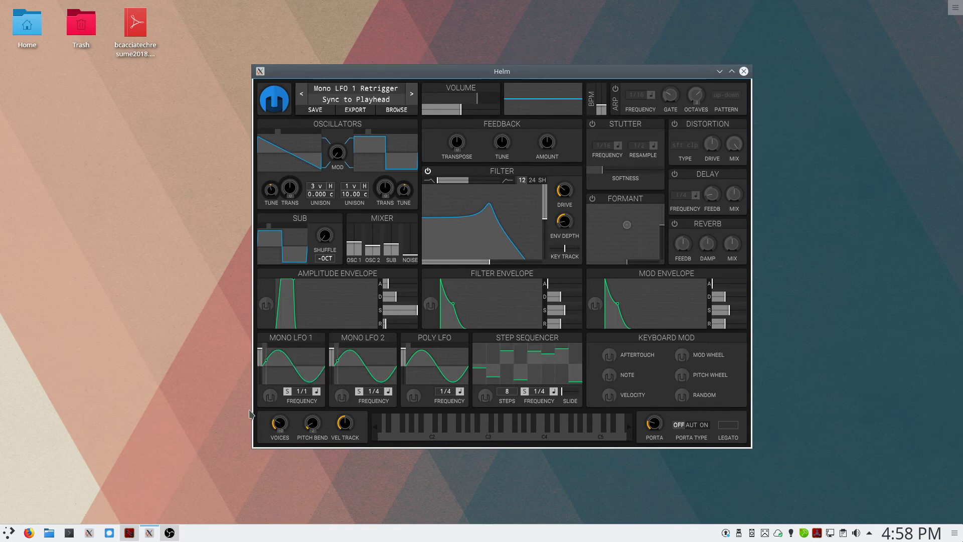
{"action": "left_click", "coordinate": [269, 399]}
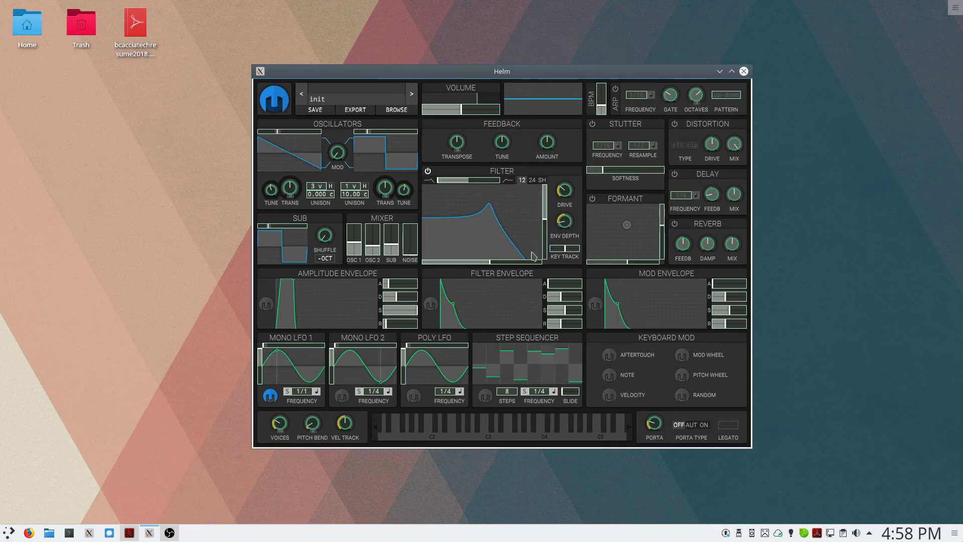
{"action": "mouse_move", "coordinate": [483, 236]}
{"action": "left_mouse_down"}
{"action": "mouse_move", "coordinate": [458, 229]}
{"action": "mouse_move", "coordinate": [527, 237]}
{"action": "mouse_move", "coordinate": [477, 237]}
{"action": "mouse_move", "coordinate": [486, 240]}
{"action": "left_mouse_up"}
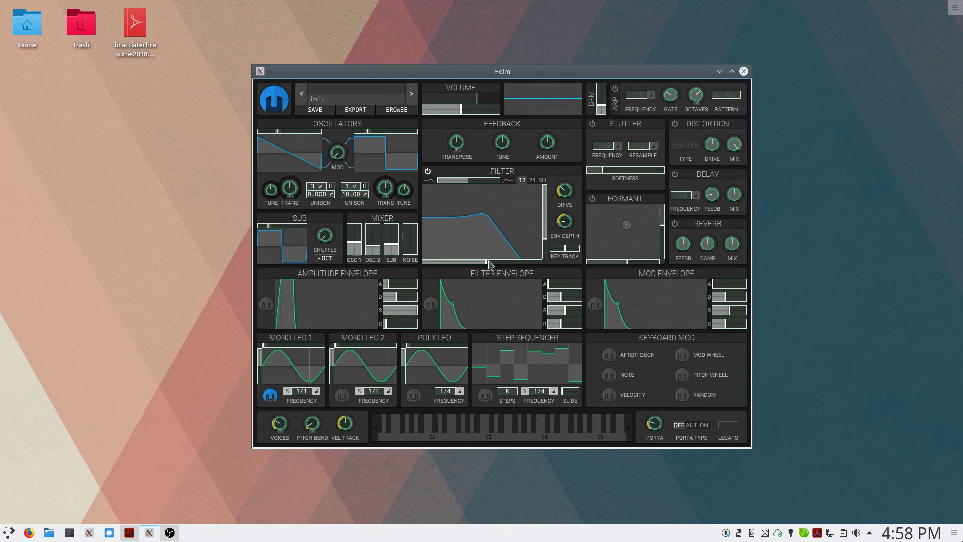
{"action": "scroll", "coordinate": [491, 266], "scroll_direction": "up", "scroll_amount": 7}
{"action": "scroll", "coordinate": [491, 265], "scroll_direction": "down", "scroll_amount": 3}
{"action": "scroll", "coordinate": [490, 264], "scroll_direction": "down", "scroll_amount": 5}
{"action": "scroll", "coordinate": [490, 265], "scroll_direction": "up", "scroll_amount": 3}
{"action": "scroll", "coordinate": [490, 264], "scroll_direction": "up", "scroll_amount": 3}
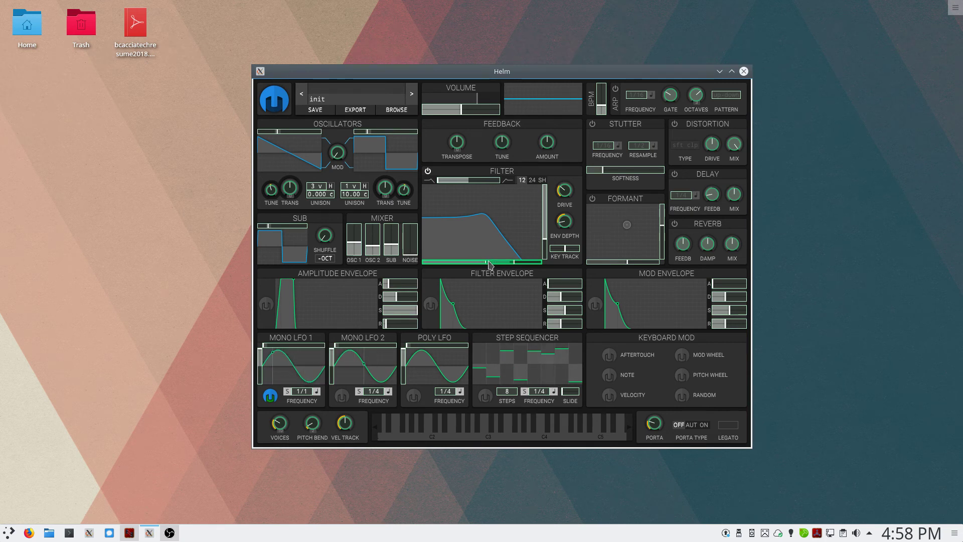
{"action": "left_click", "coordinate": [269, 398]}
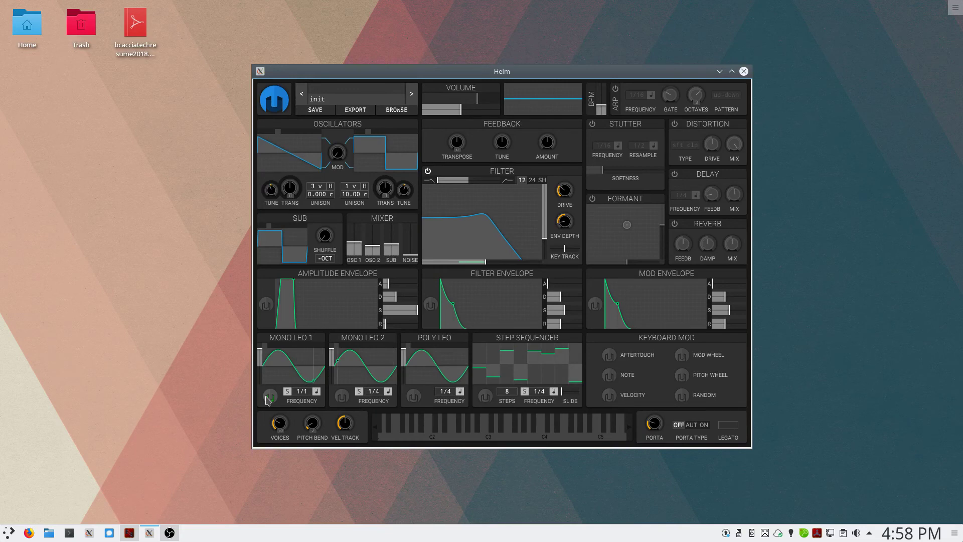
Step: Raise the filter cutoff to 110.0 semitones and play notes to hear Mono LFO 1's modulation
{"action": "key", "text": "d"}
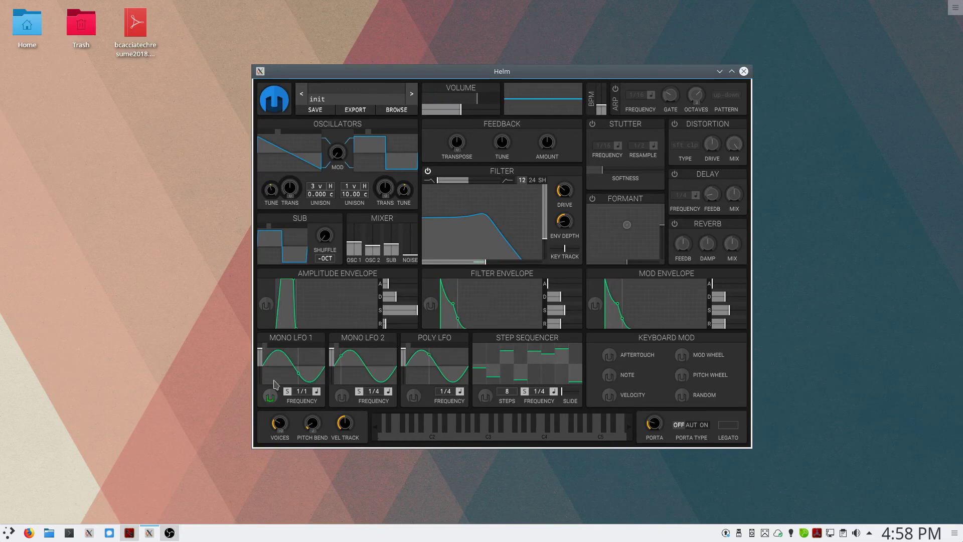
{"action": "left_click_drag", "start_coordinate": [481, 217], "coordinate": [521, 224]}
{"action": "key", "text": "h"}
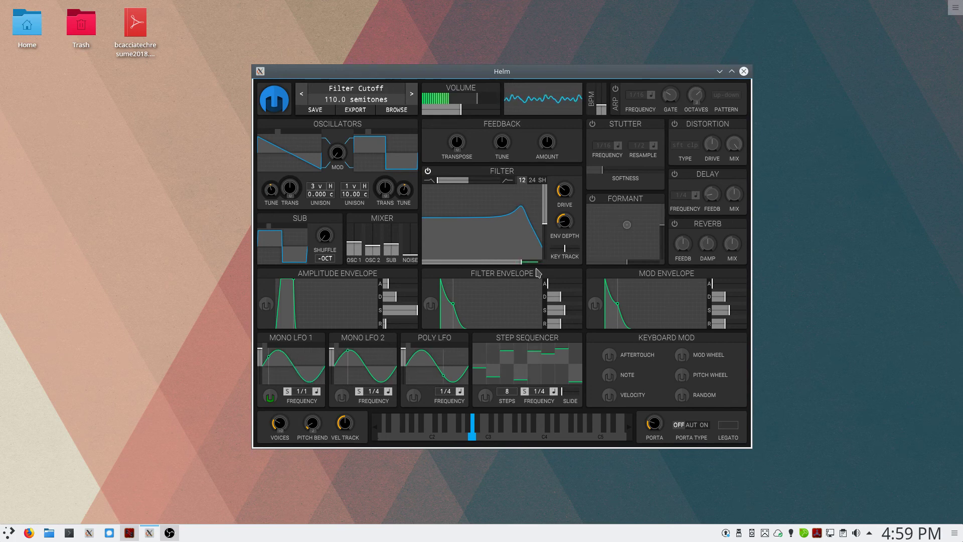
Step: Add modulation from Mono LFO 1 to the filter drive and to the Formant X of the enabled formant section
{"action": "mouse_move", "coordinate": [284, 411]}
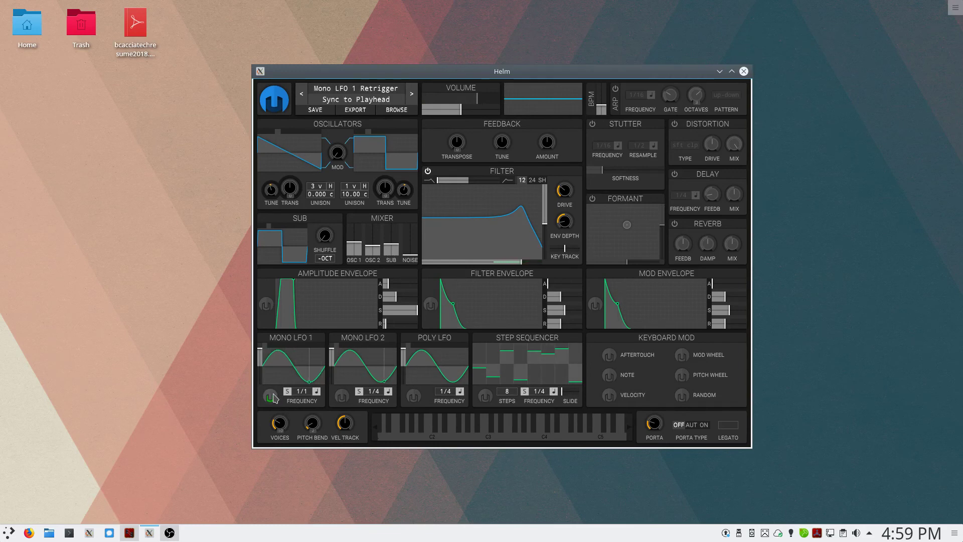
{"action": "left_click", "coordinate": [271, 397]}
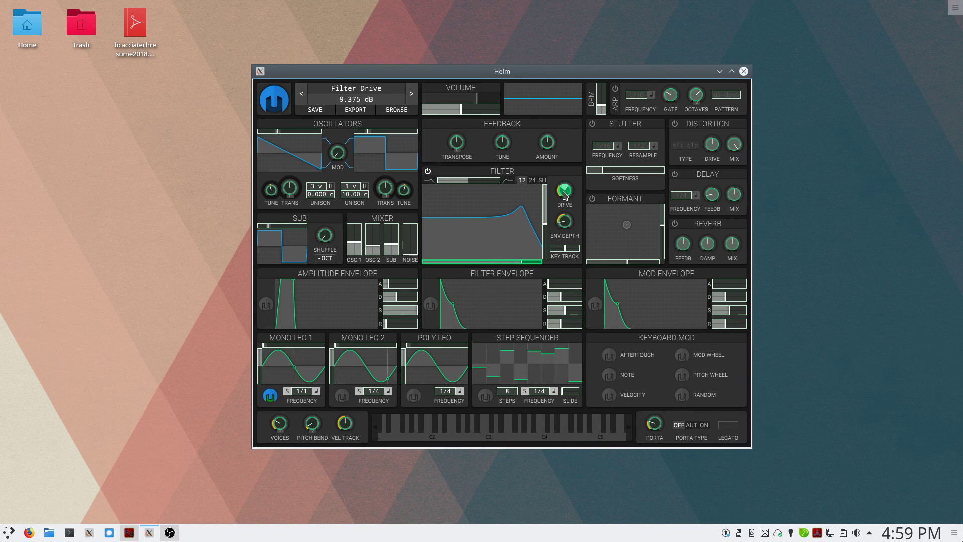
{"action": "left_click", "coordinate": [593, 199]}
{"action": "left_click", "coordinate": [628, 262]}
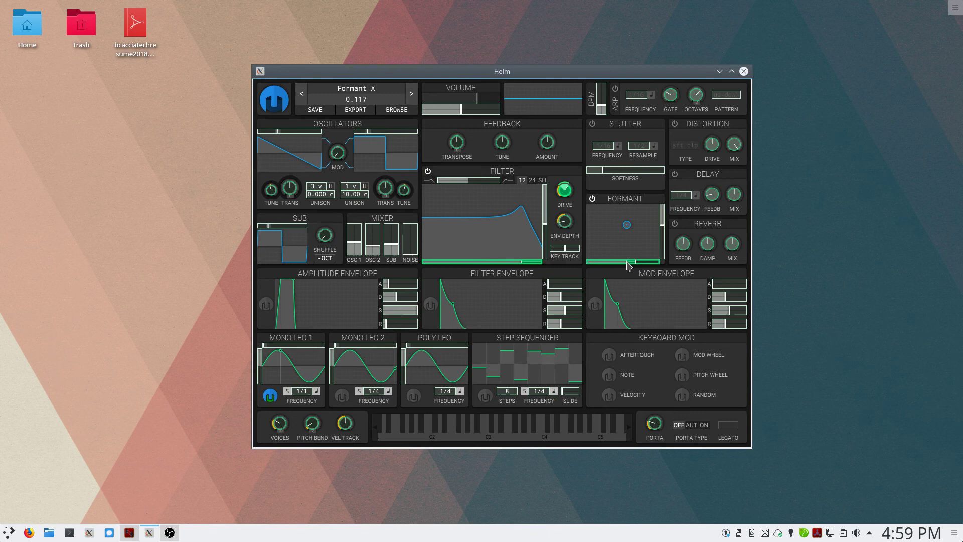
{"action": "left_click", "coordinate": [271, 398]}
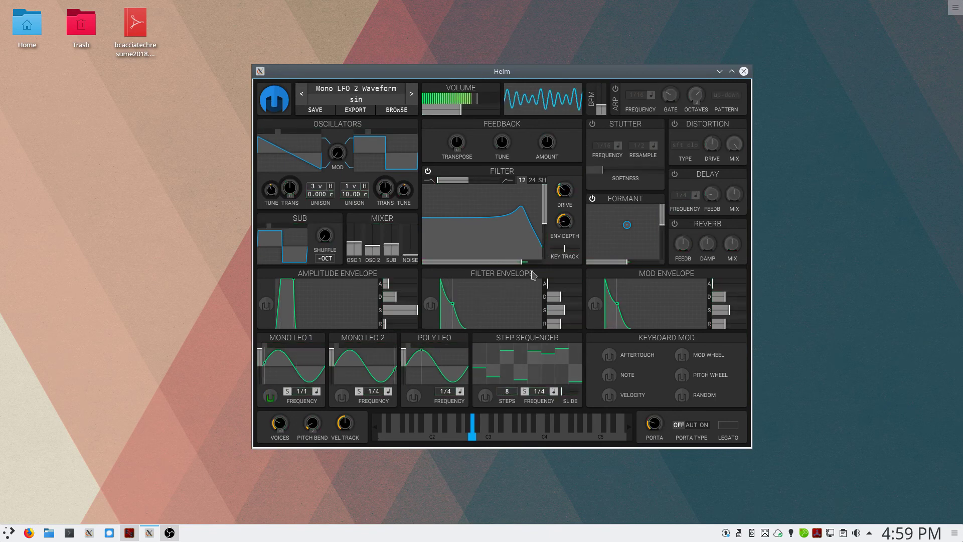
Step: Lower the volume, and assign the step sequencer to modulate oscillator 1's transpose
{"action": "left_click_drag", "start_coordinate": [461, 112], "coordinate": [453, 112]}
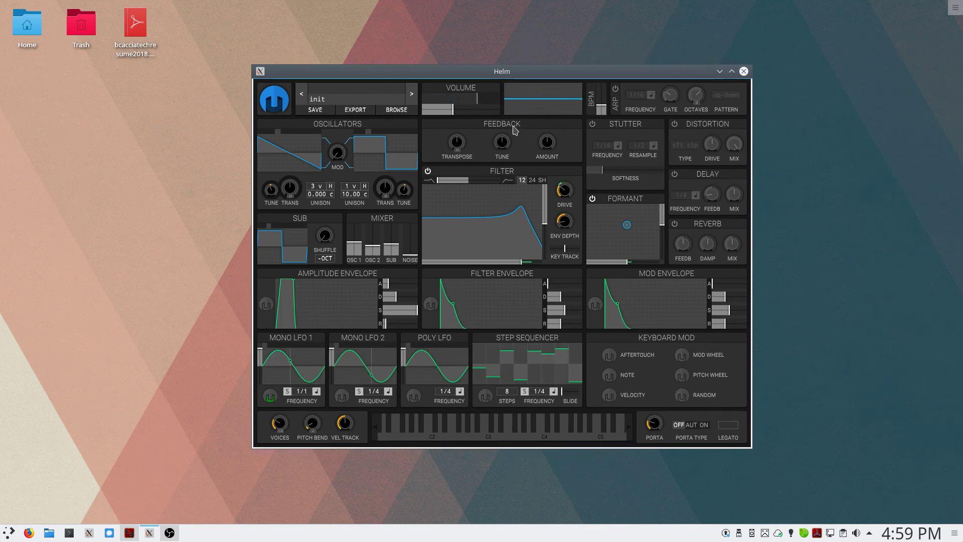
{"action": "mouse_move", "coordinate": [548, 143]}
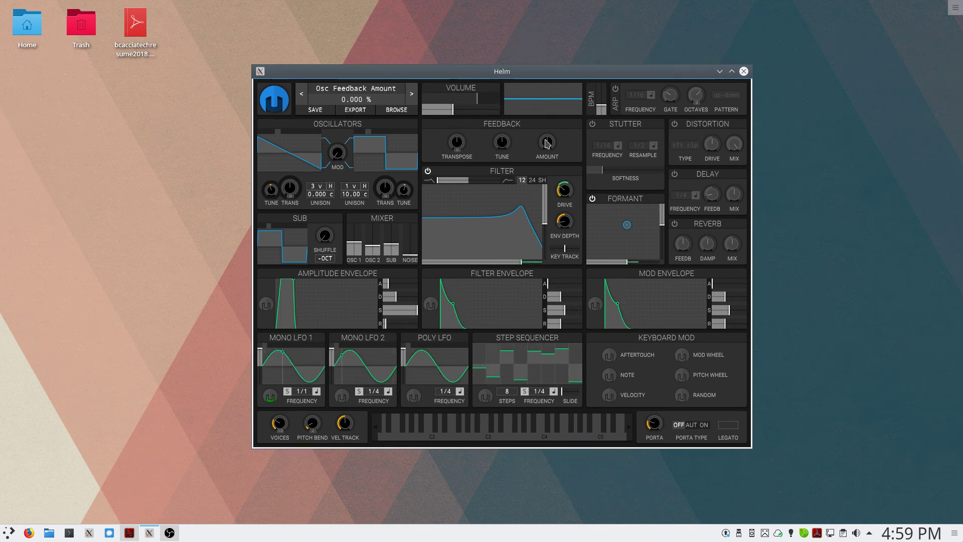
{"action": "left_click", "coordinate": [485, 395]}
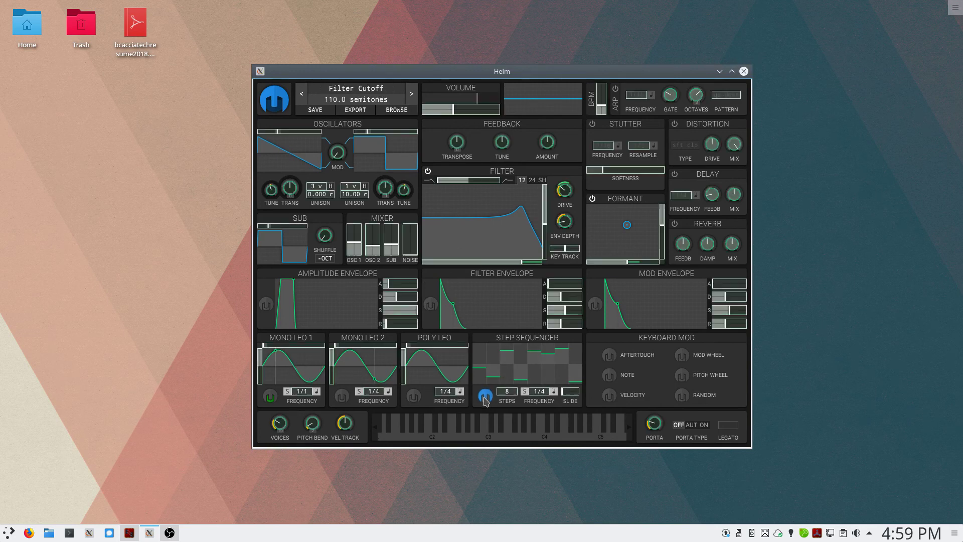
{"action": "mouse_move", "coordinate": [288, 192]}
{"action": "scroll", "coordinate": [292, 192], "scroll_direction": "up", "scroll_amount": 2}
{"action": "scroll", "coordinate": [291, 192], "scroll_direction": "up", "scroll_amount": 3}
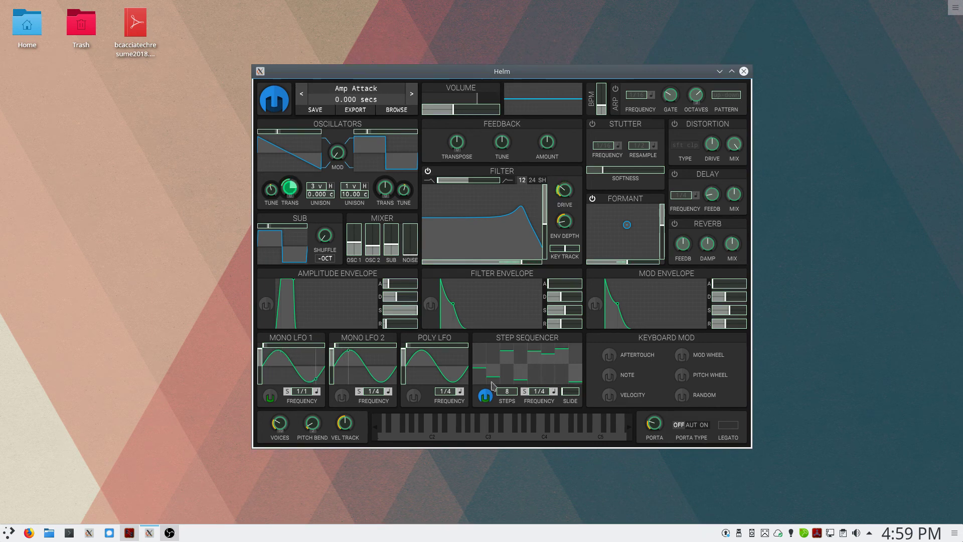
{"action": "left_click", "coordinate": [485, 397]}
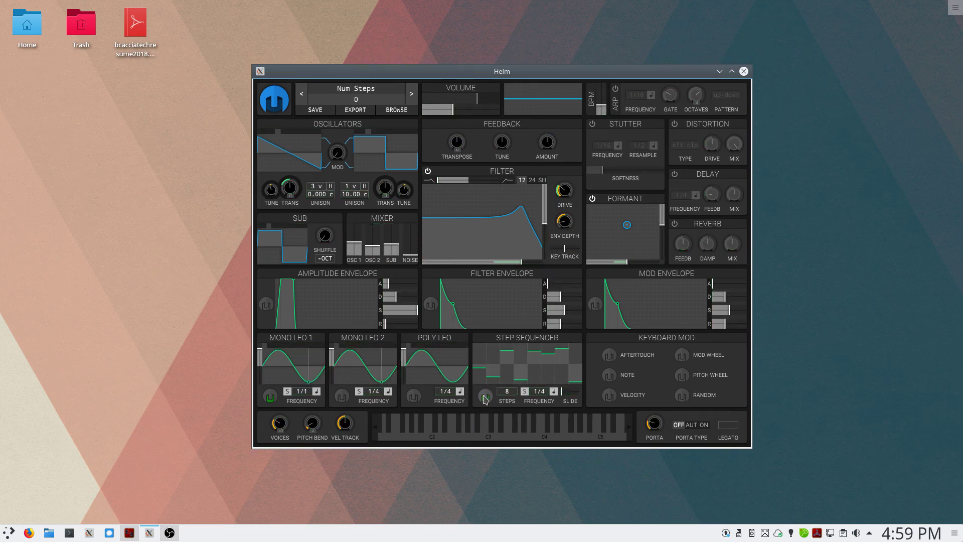
{"action": "key", "text": "l"}
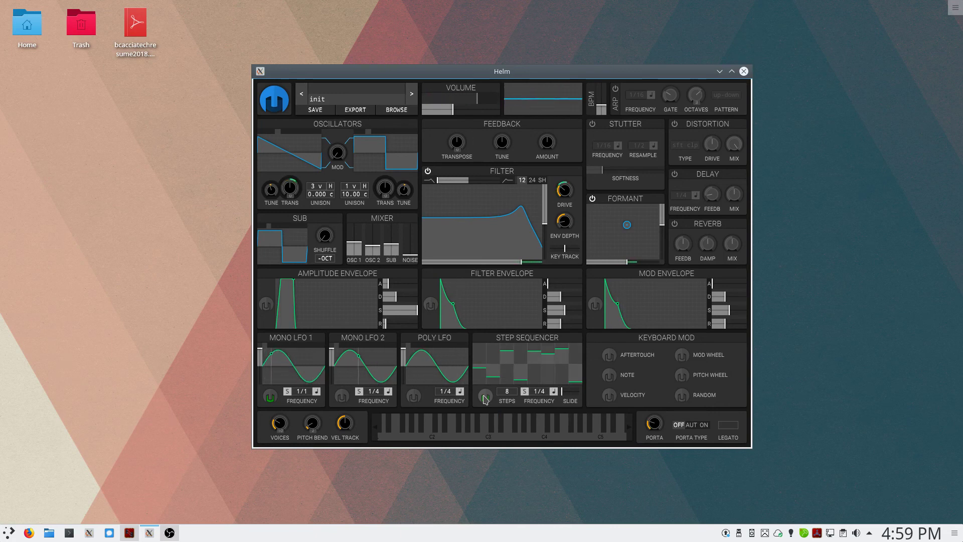
{"action": "left_click", "coordinate": [486, 399]}
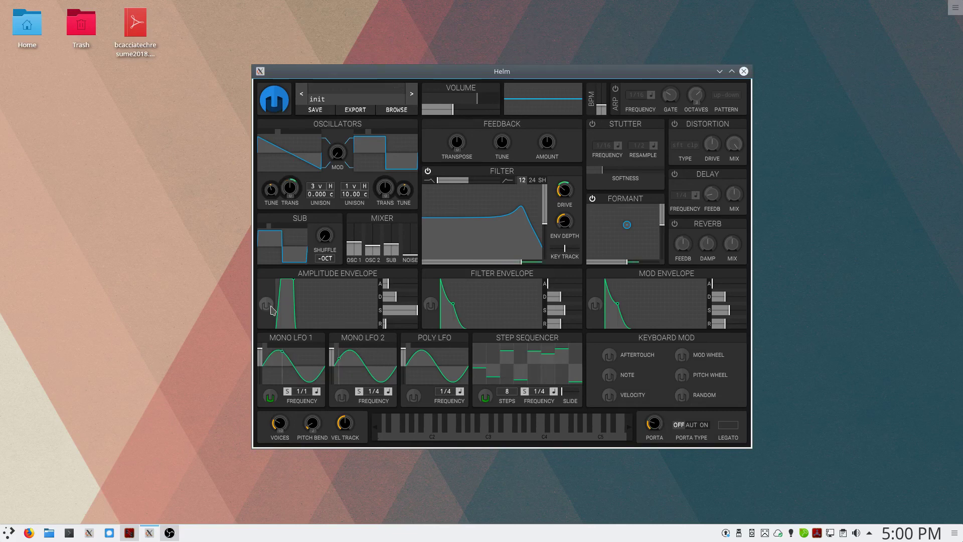
Step: Assign the amplitude envelope to modulate its own attack and play a note to test it
{"action": "left_click", "coordinate": [270, 307]}
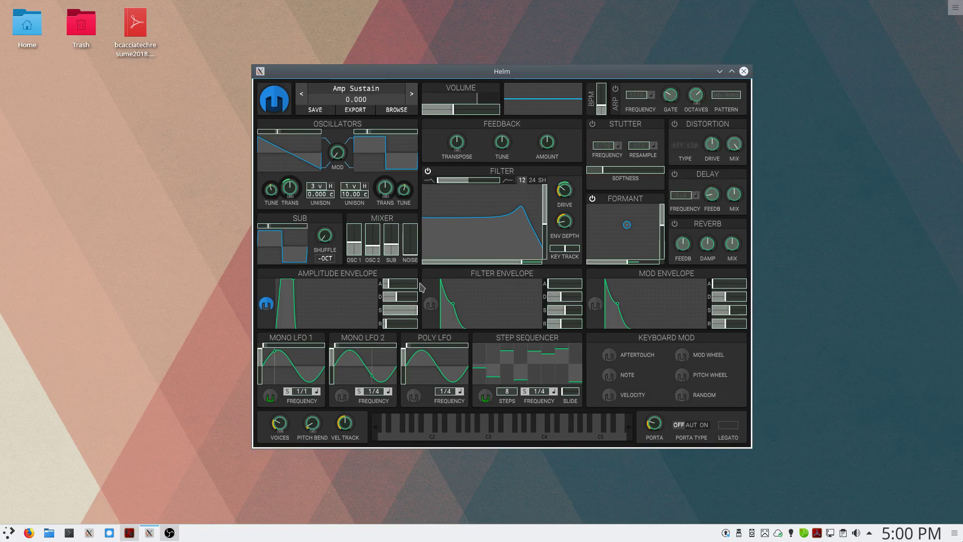
{"action": "left_click_drag", "start_coordinate": [398, 285], "coordinate": [394, 288]}
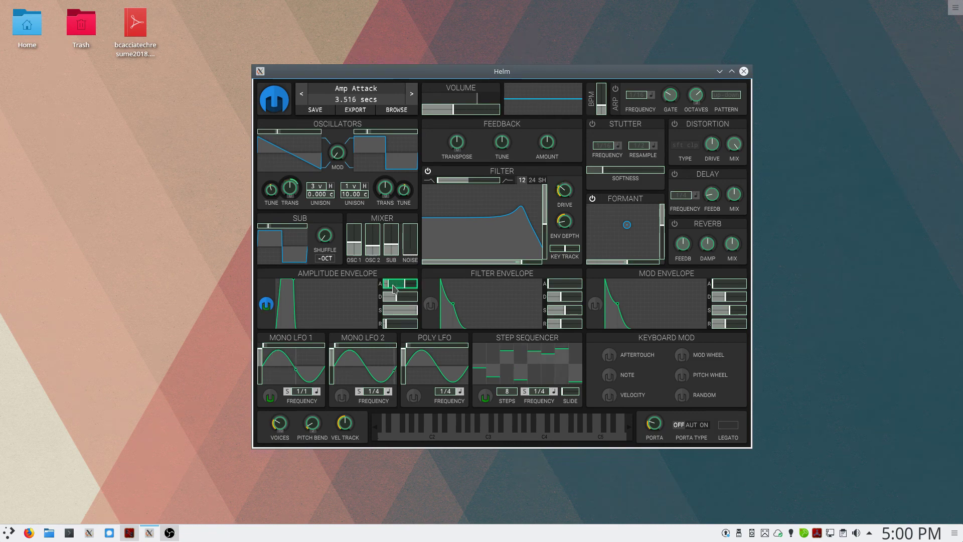
{"action": "left_click", "coordinate": [271, 311]}
{"action": "key", "text": "g"}
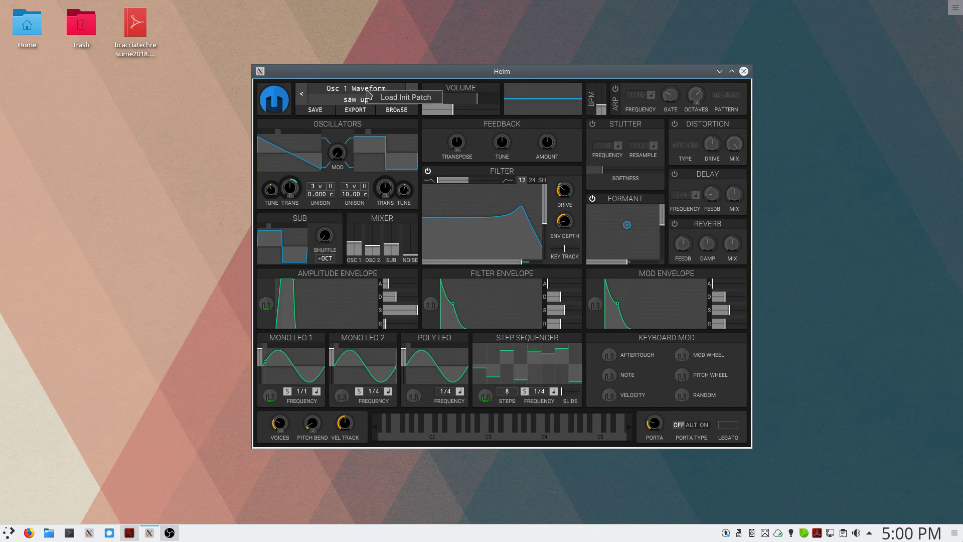
Step: Load the init patch and switch on its filter
{"action": "left_click", "coordinate": [396, 98]}
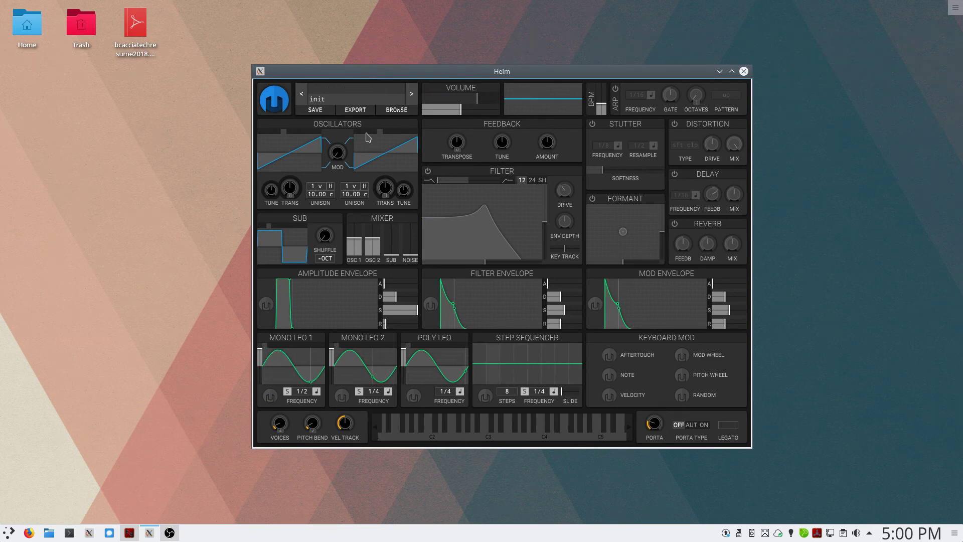
{"action": "left_click", "coordinate": [428, 171]}
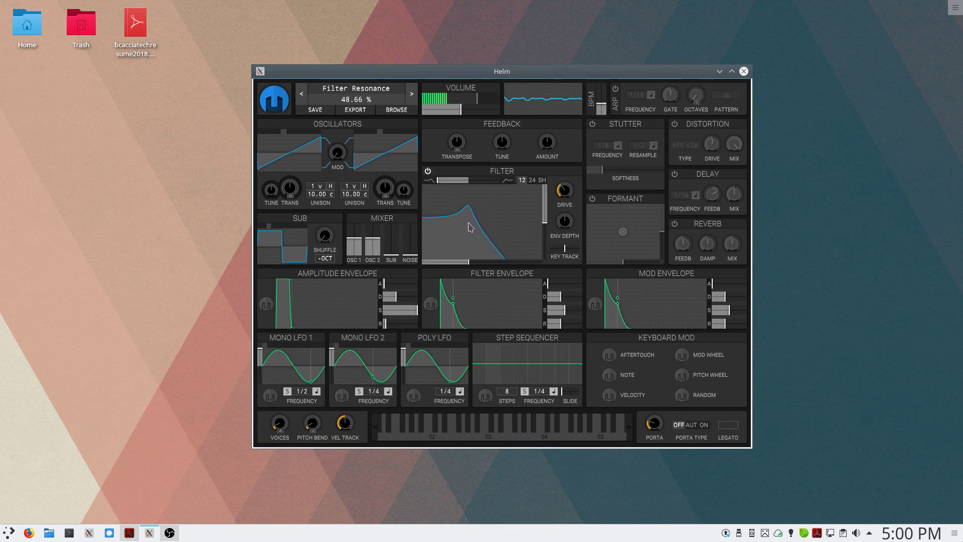
Step: Assign keyboard Aftertouch to modulate the filter cutoff
{"action": "left_click", "coordinate": [610, 356]}
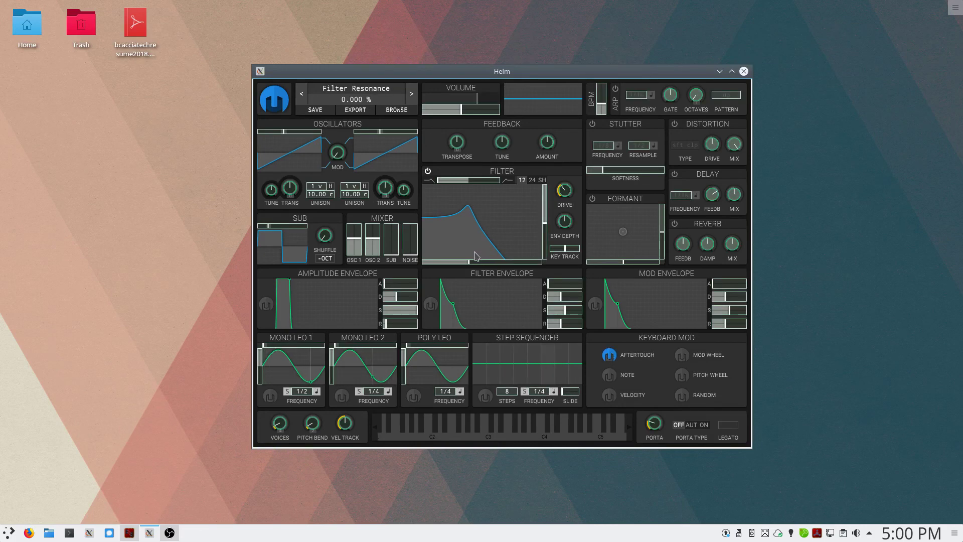
{"action": "scroll", "coordinate": [472, 262], "scroll_direction": "up", "scroll_amount": 4}
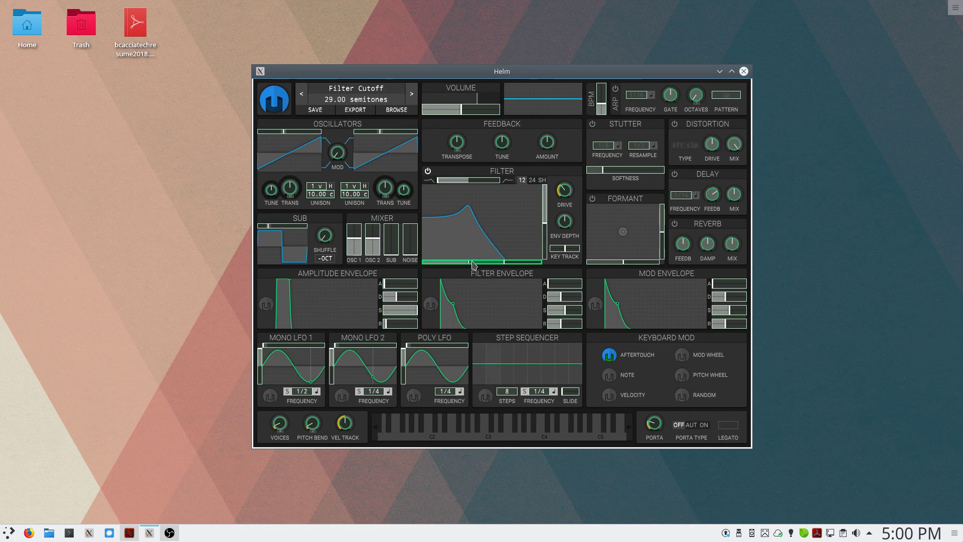
{"action": "left_click", "coordinate": [610, 357]}
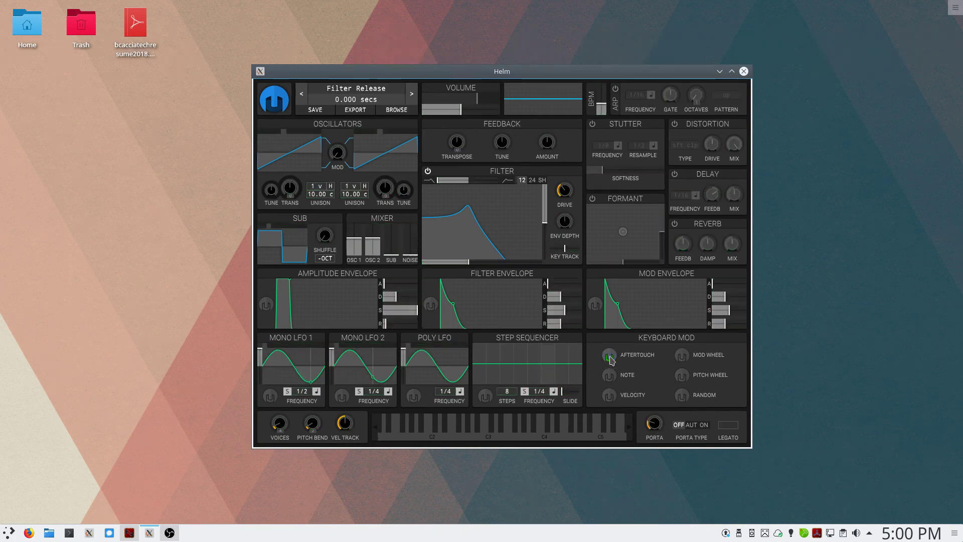
Step: Play the same note repeatedly to hear the Aftertouch modulation, and briefly revisit its modulation assignment
{"action": "key", "text": "h"}
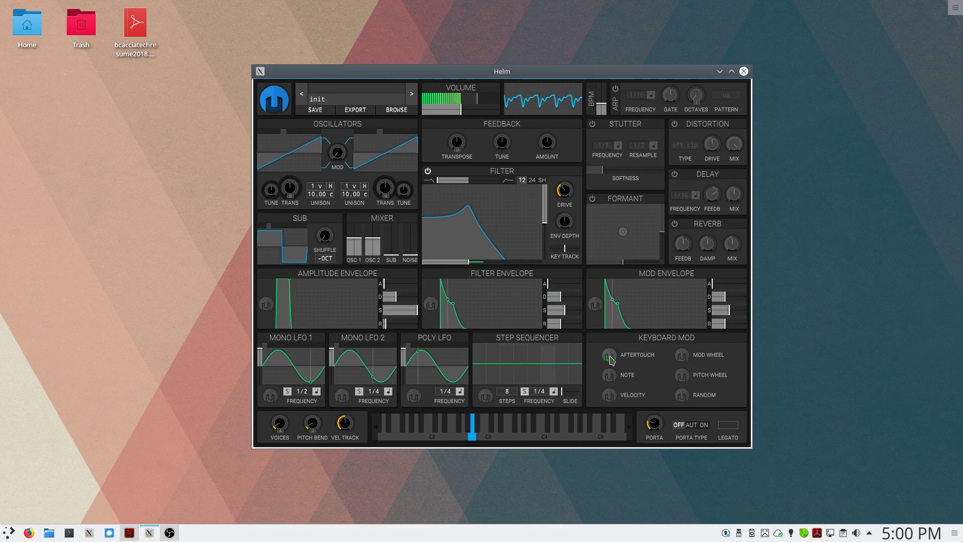
{"action": "key", "text": "h"}
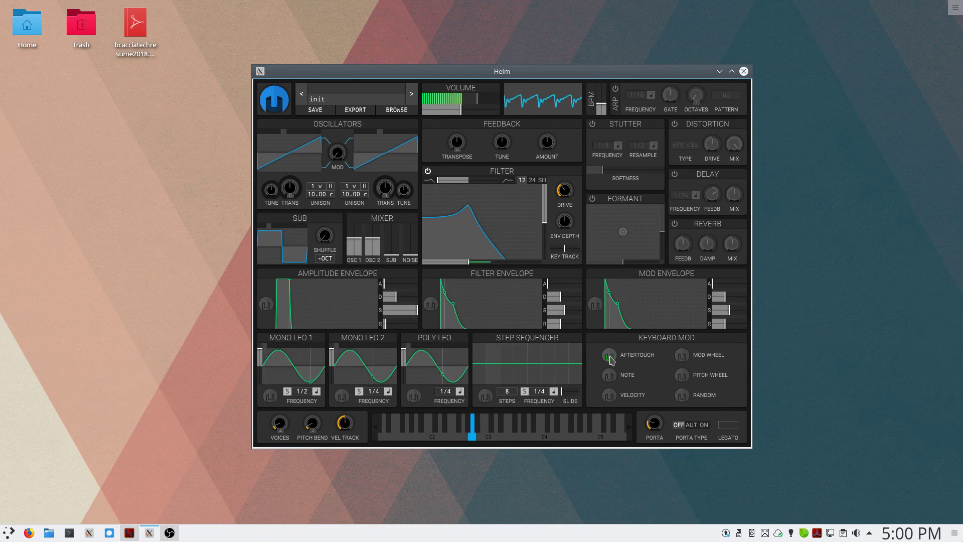
{"action": "key", "text": "h"}
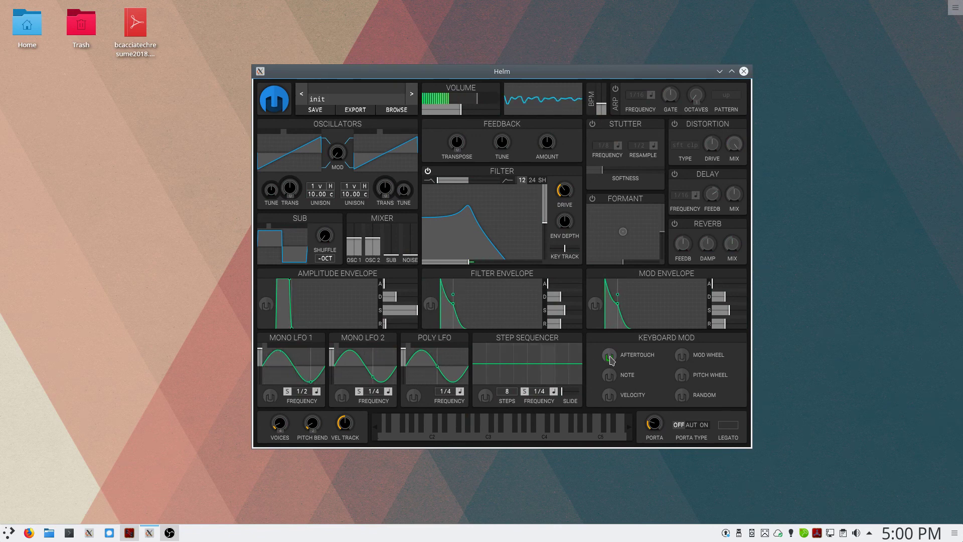
{"action": "key", "text": "h"}
{"action": "key", "text": "h"}
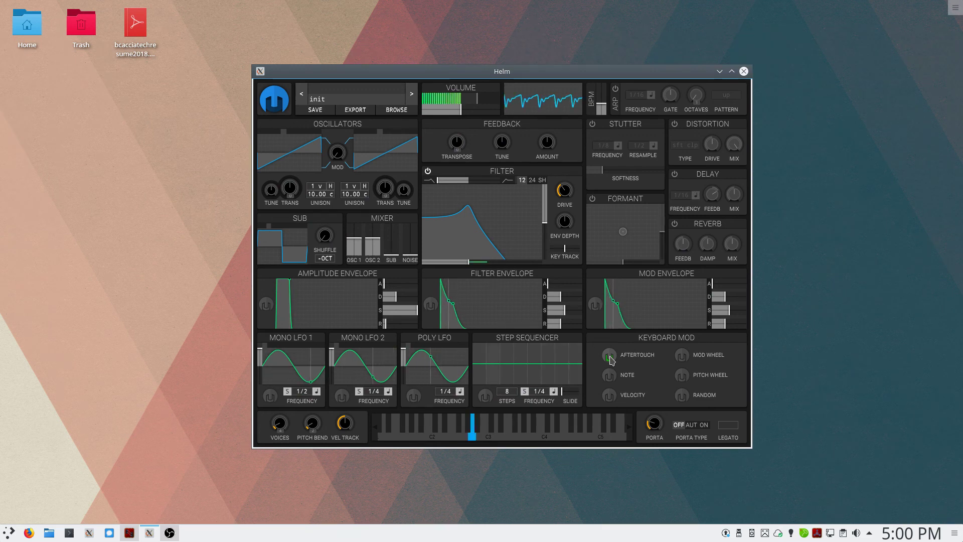
{"action": "key", "text": "h"}
{"action": "key", "text": "h"}
{"action": "key", "text": "h"}
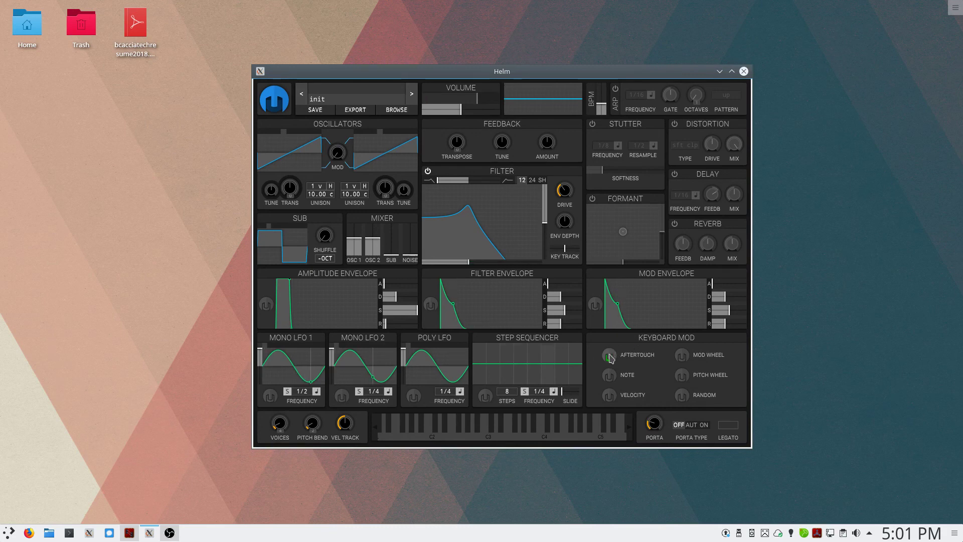
{"action": "left_click", "coordinate": [610, 356]}
{"action": "left_click", "coordinate": [608, 355]}
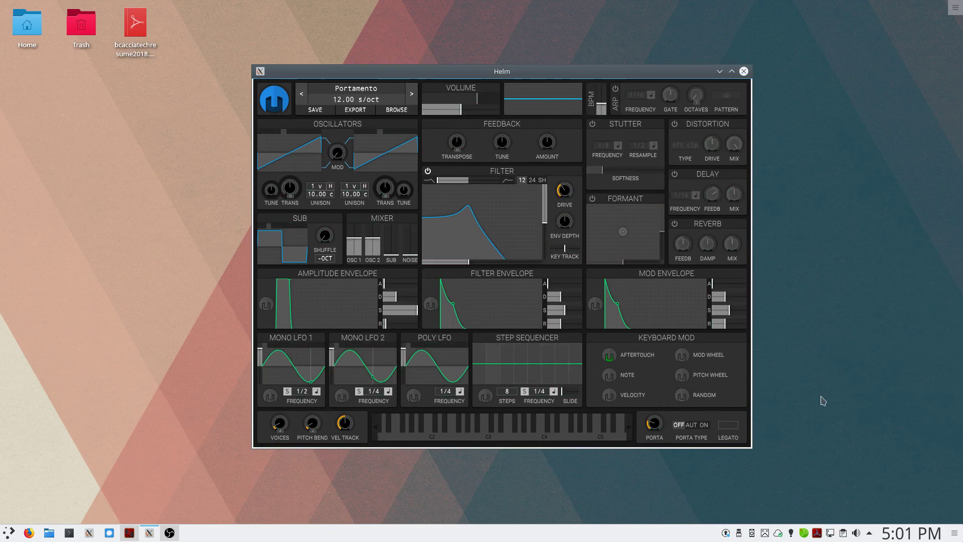